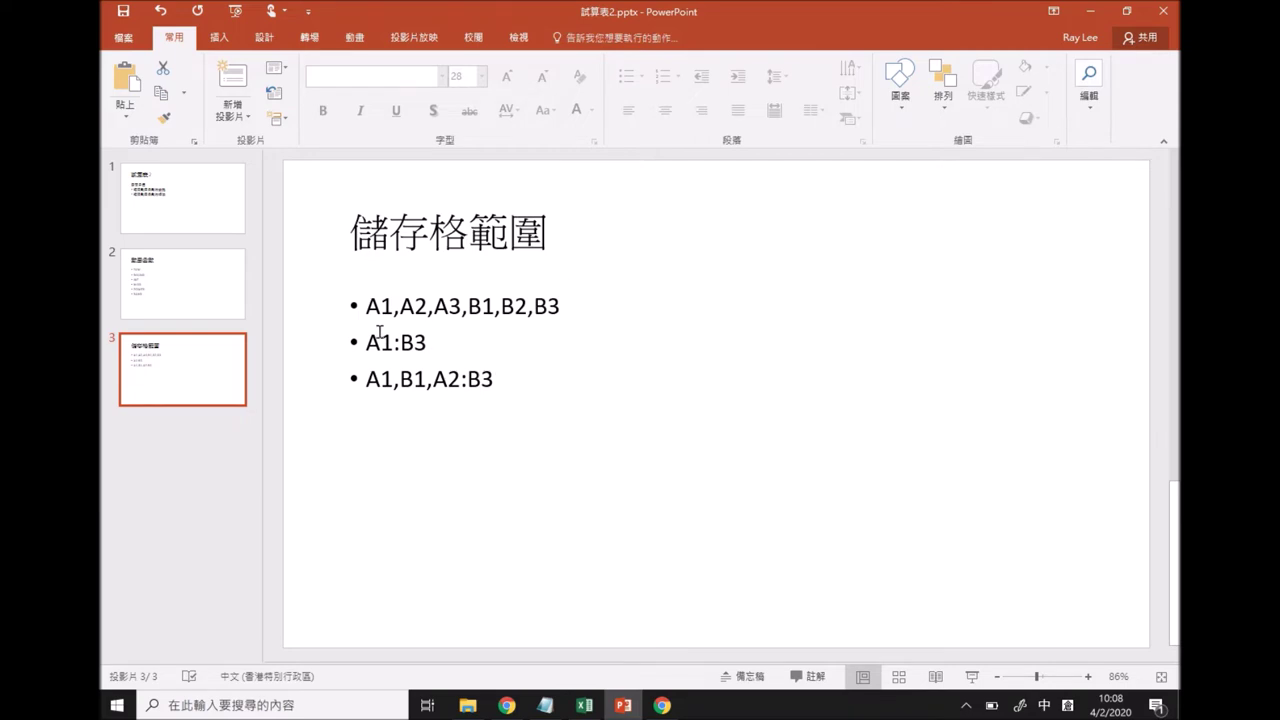
Review the cell range examples on slide 3, highlighting A1:B3 and A1,A2,A3,B1,B2,B3, and view the math functions list on slide 2
left_click_drag(367, 341, 429, 343)
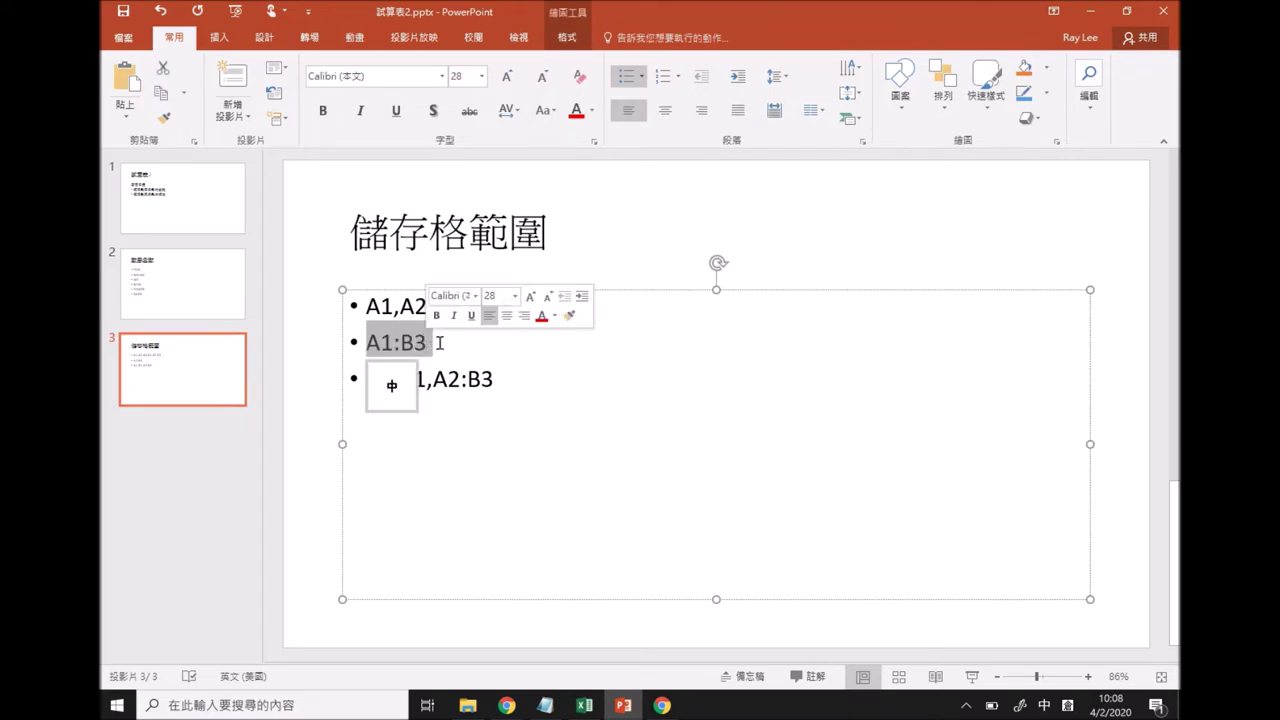
left_click(433, 342)
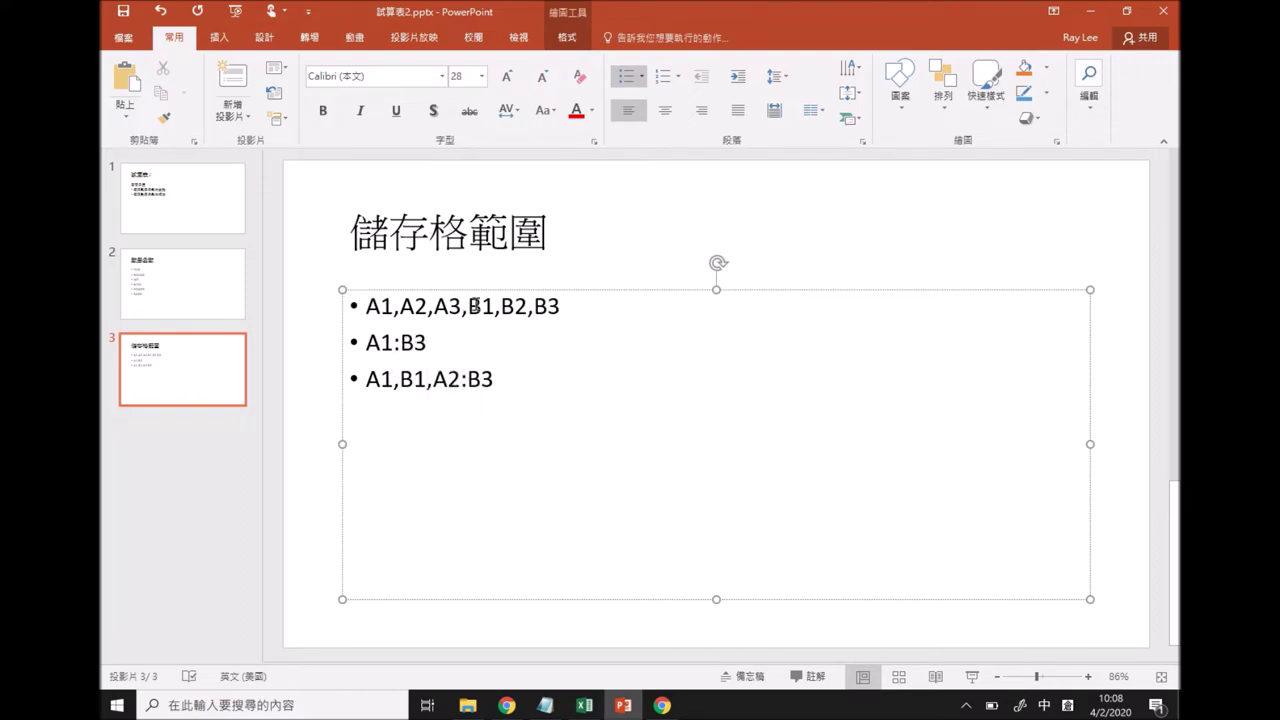
left_click_drag(551, 306, 404, 308)
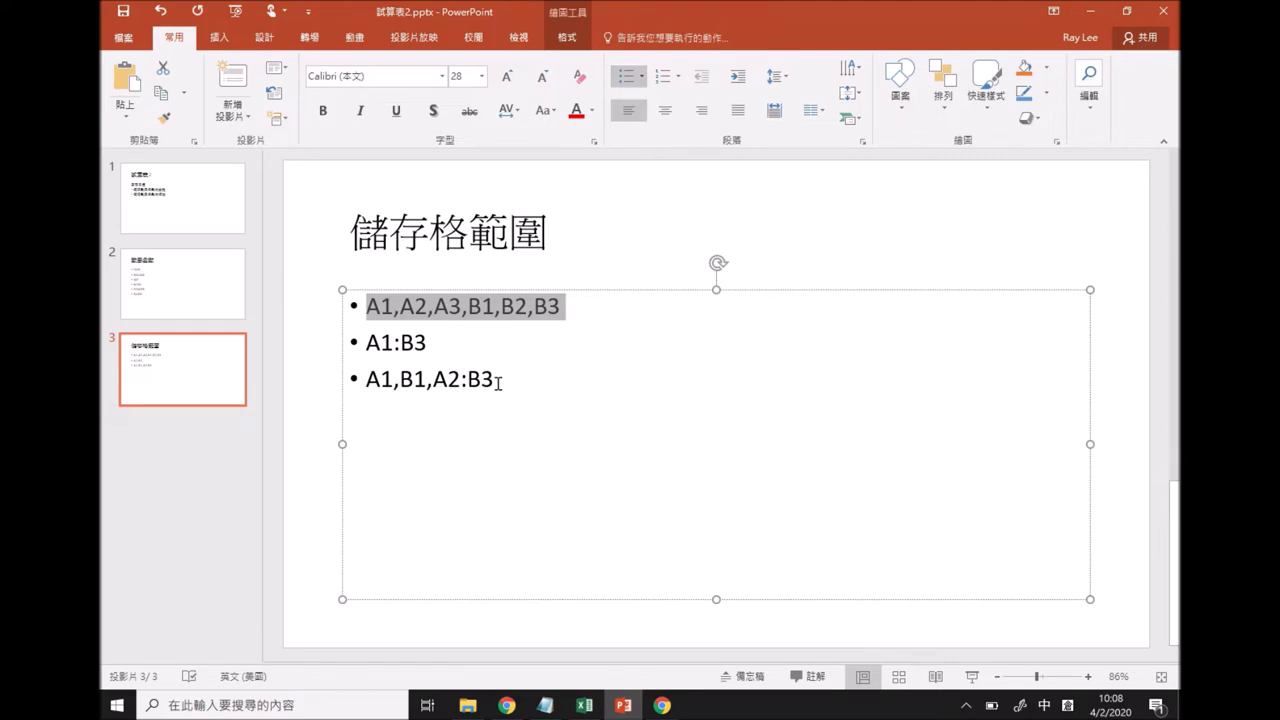
left_click(204, 301)
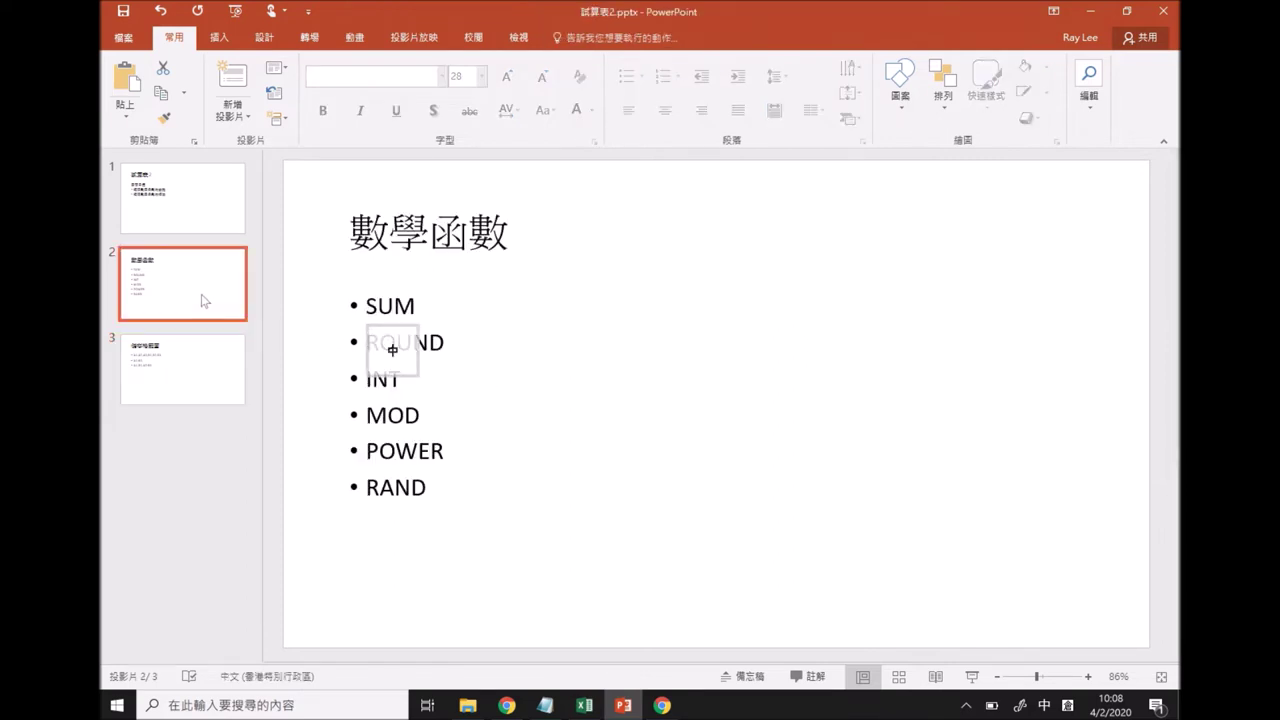
left_click(436, 487)
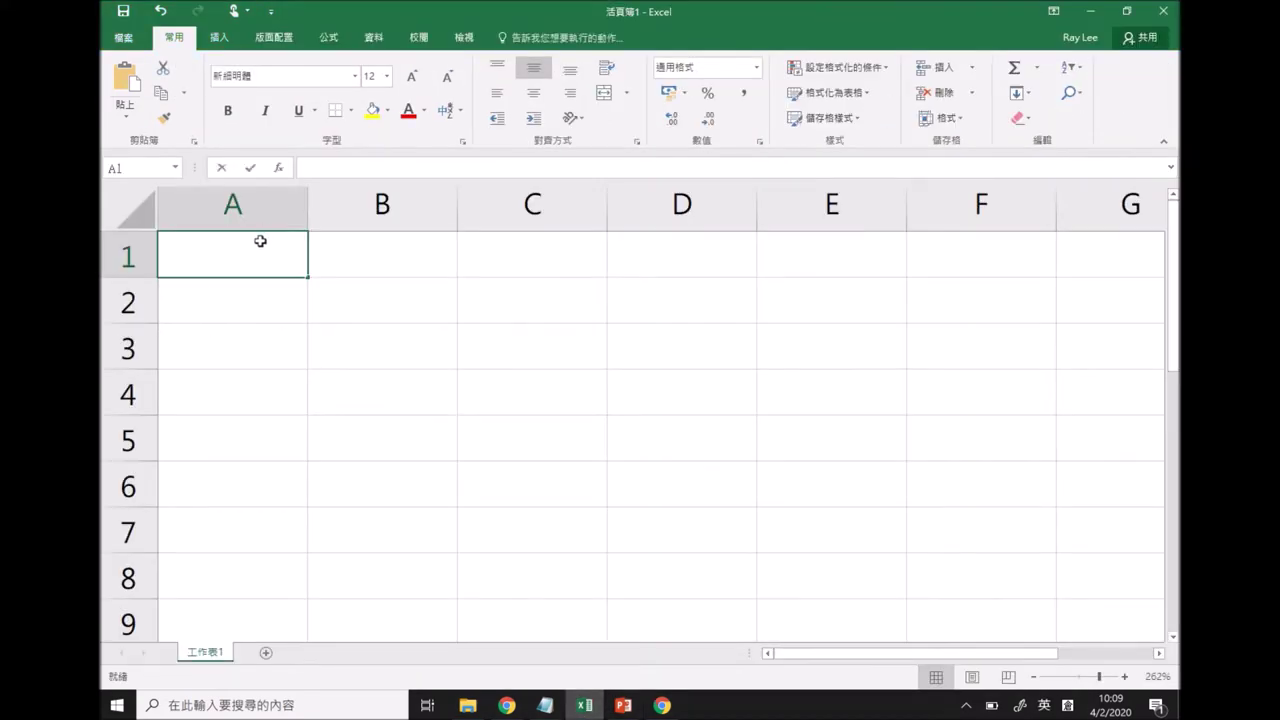
In the blank Excel worksheet, enter the label SUM in A1 and the values 1, 3 and 4 in C1 to C3
type("SUM")
key("Return")
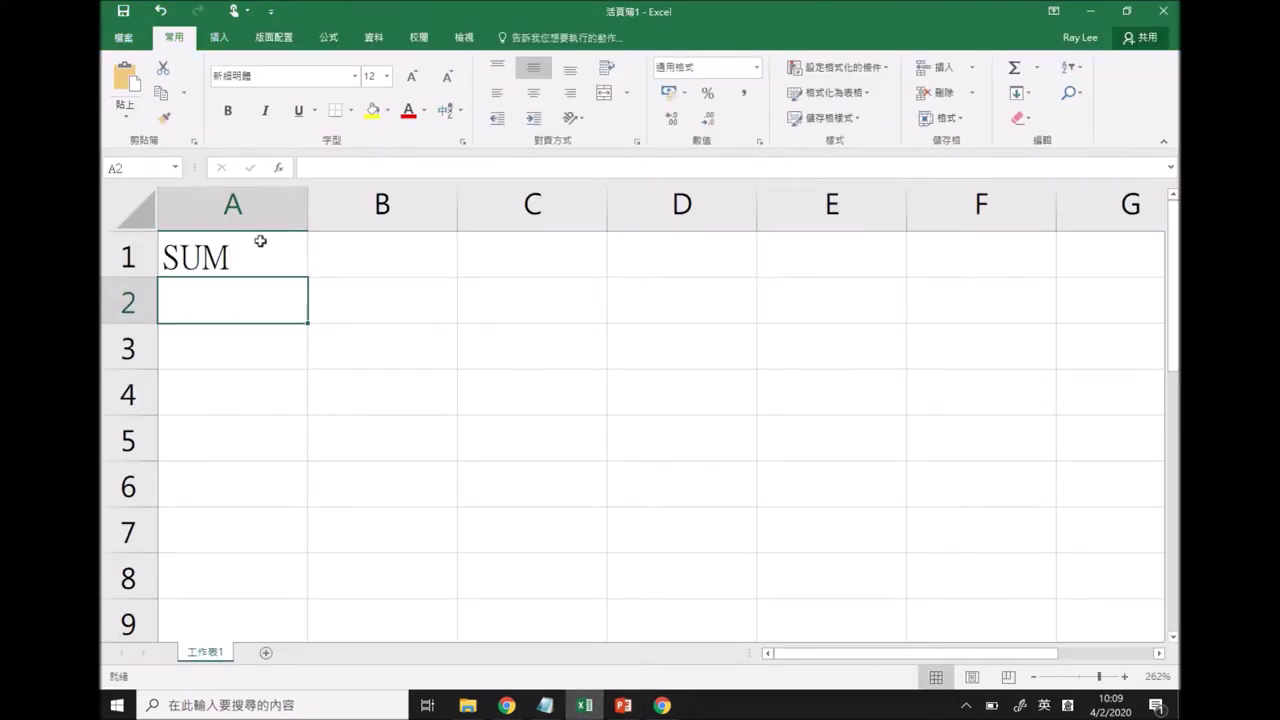
key("Right")
key("Right")
key("Up")
type("1")
key("Return")
type("3")
key("Return")
type("4")
key("Left")
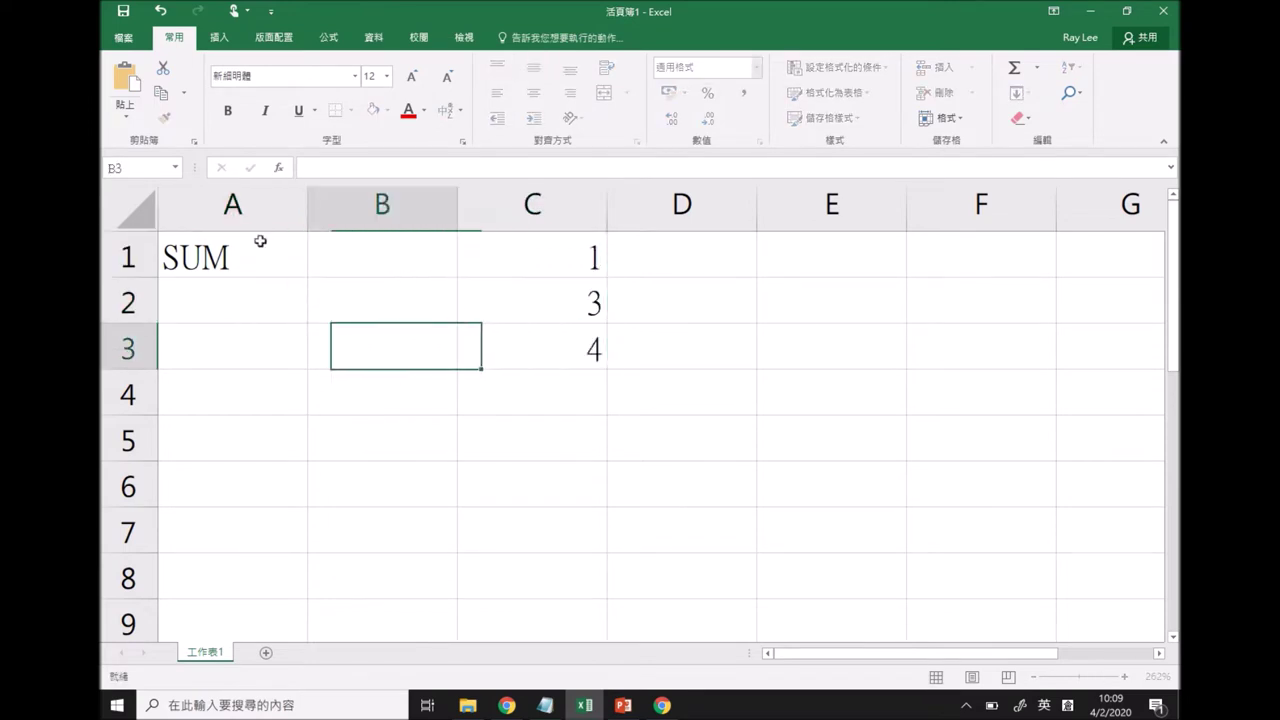
Enter the formula =SUM(C1:C3) in cell A2
key("Left")
key("Up")
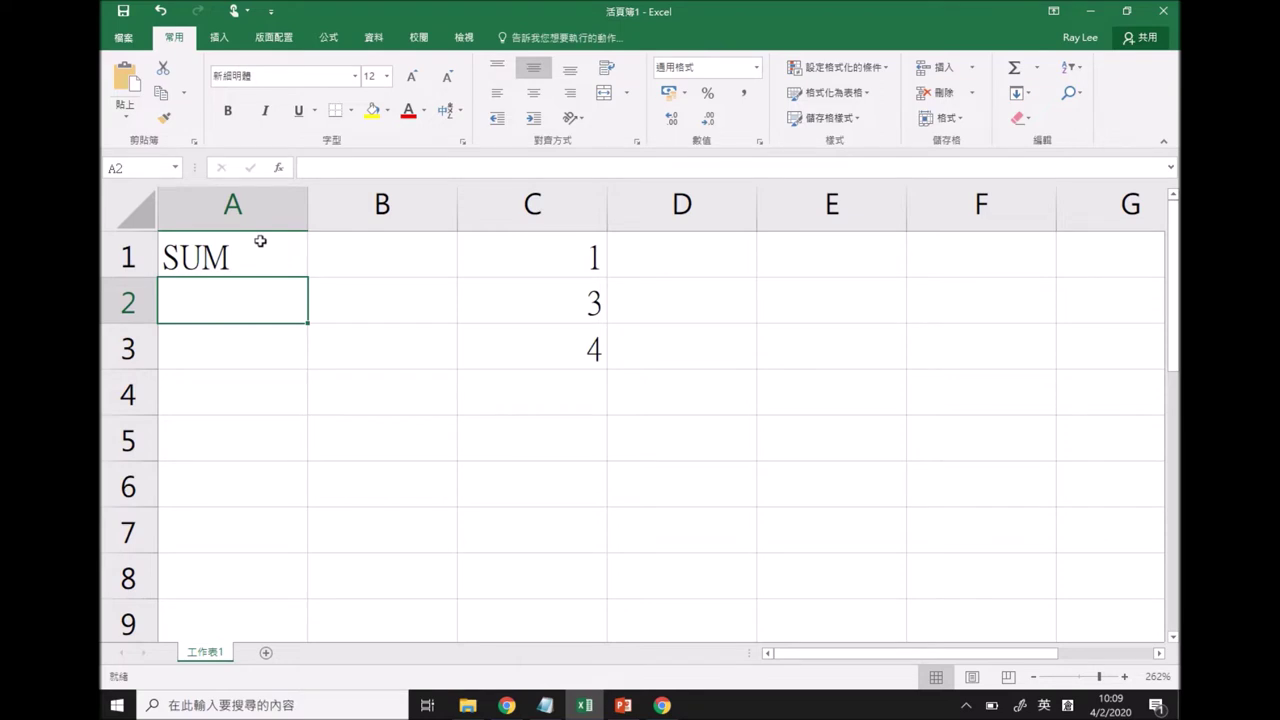
type("=")
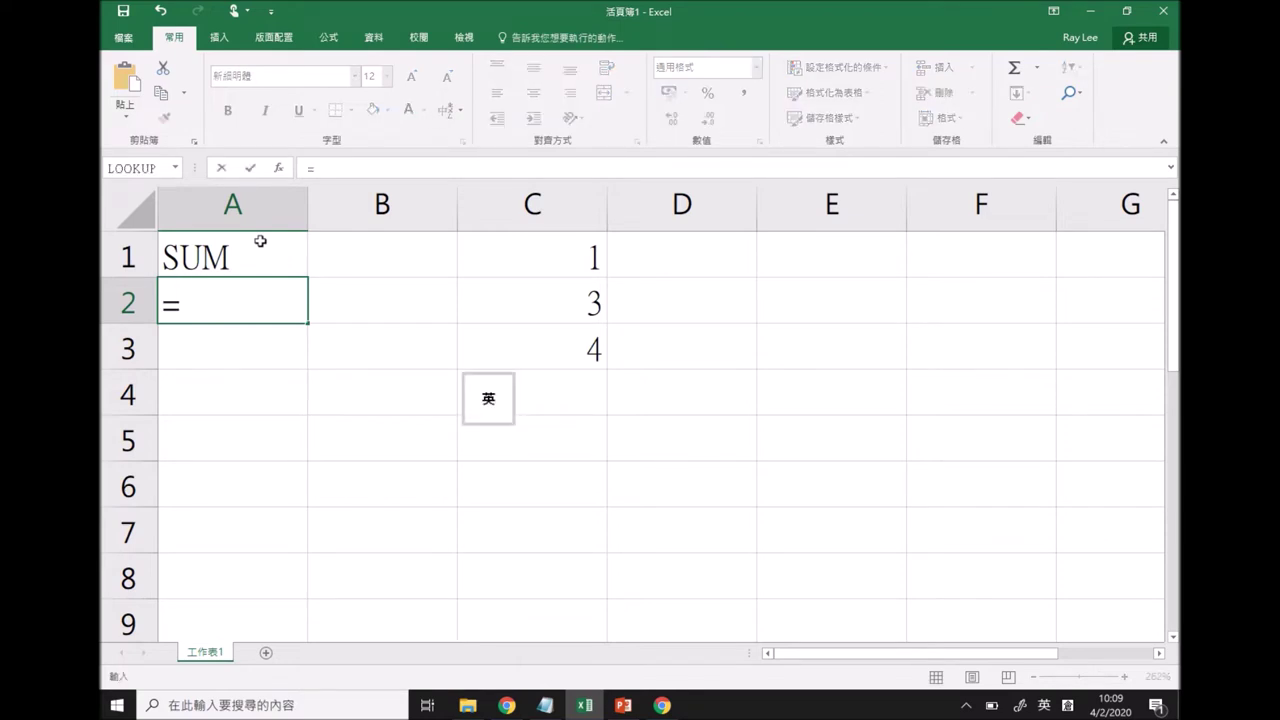
type("SUM")
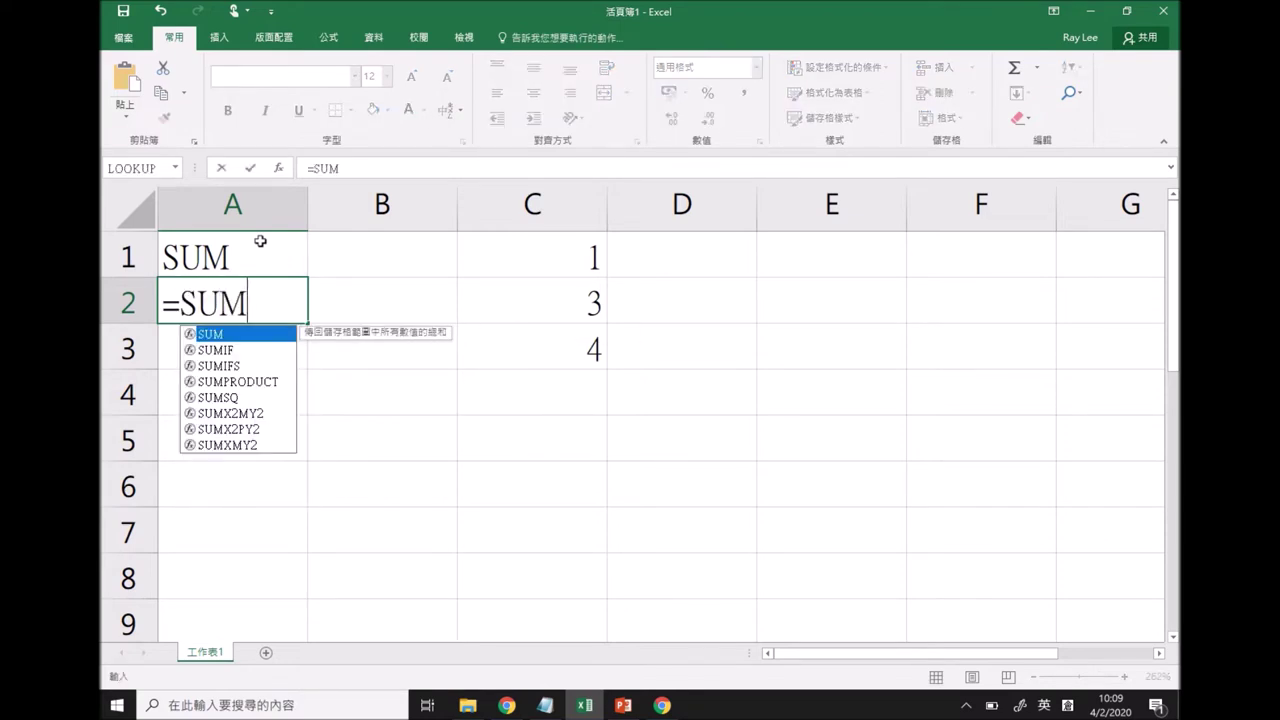
type("(")
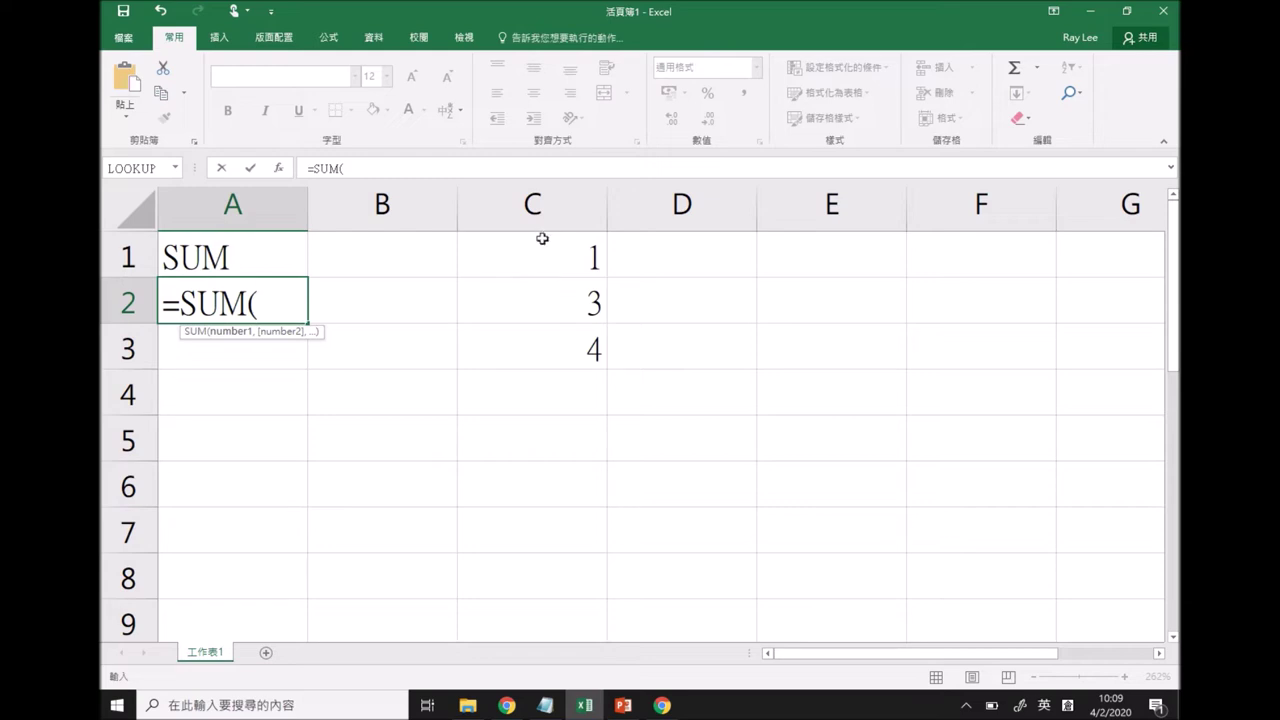
left_click_drag(536, 252, 531, 350)
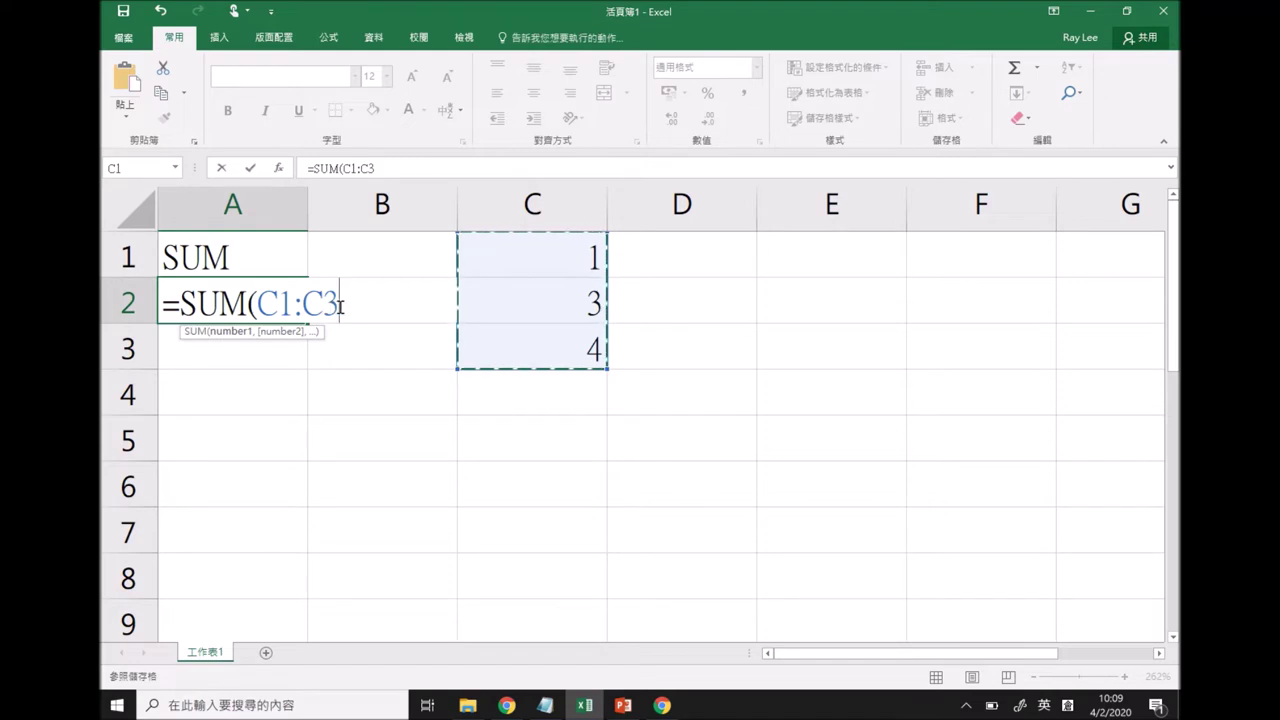
type(")")
key("ctrl+Return")
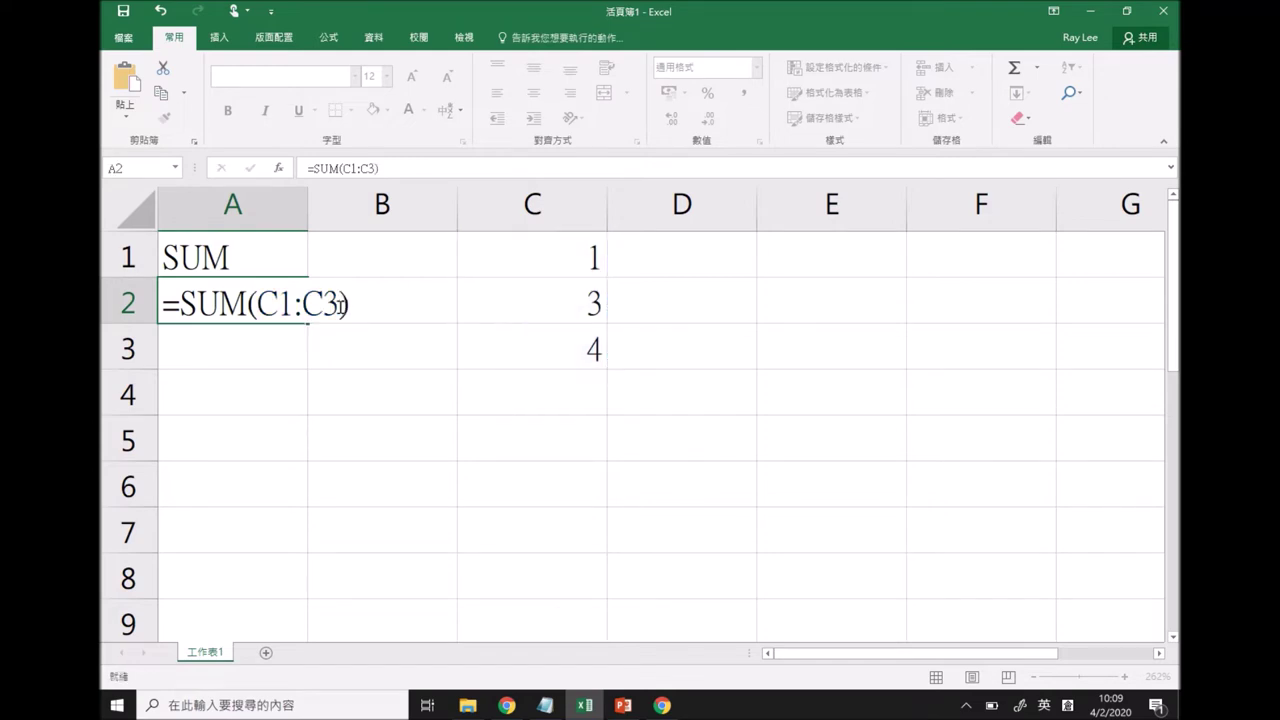
key("Return")
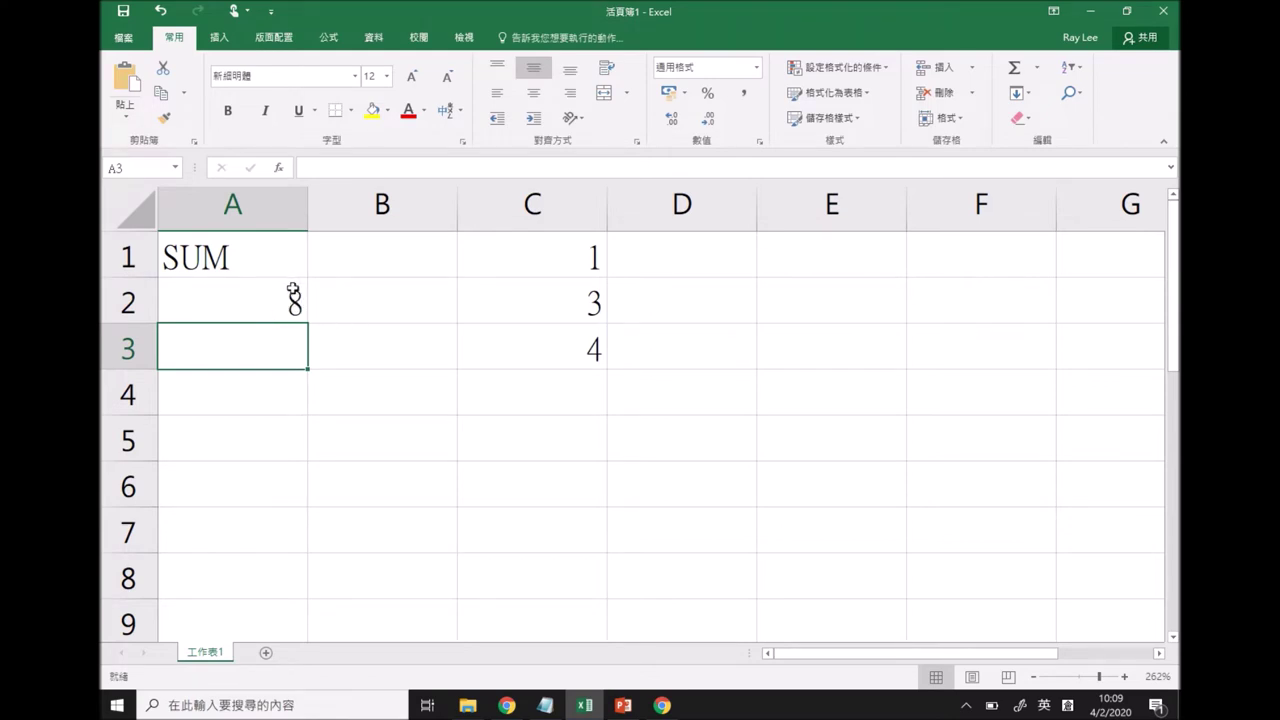
Check the formula in A2 and set the value in C1 to 4
left_click(289, 300)
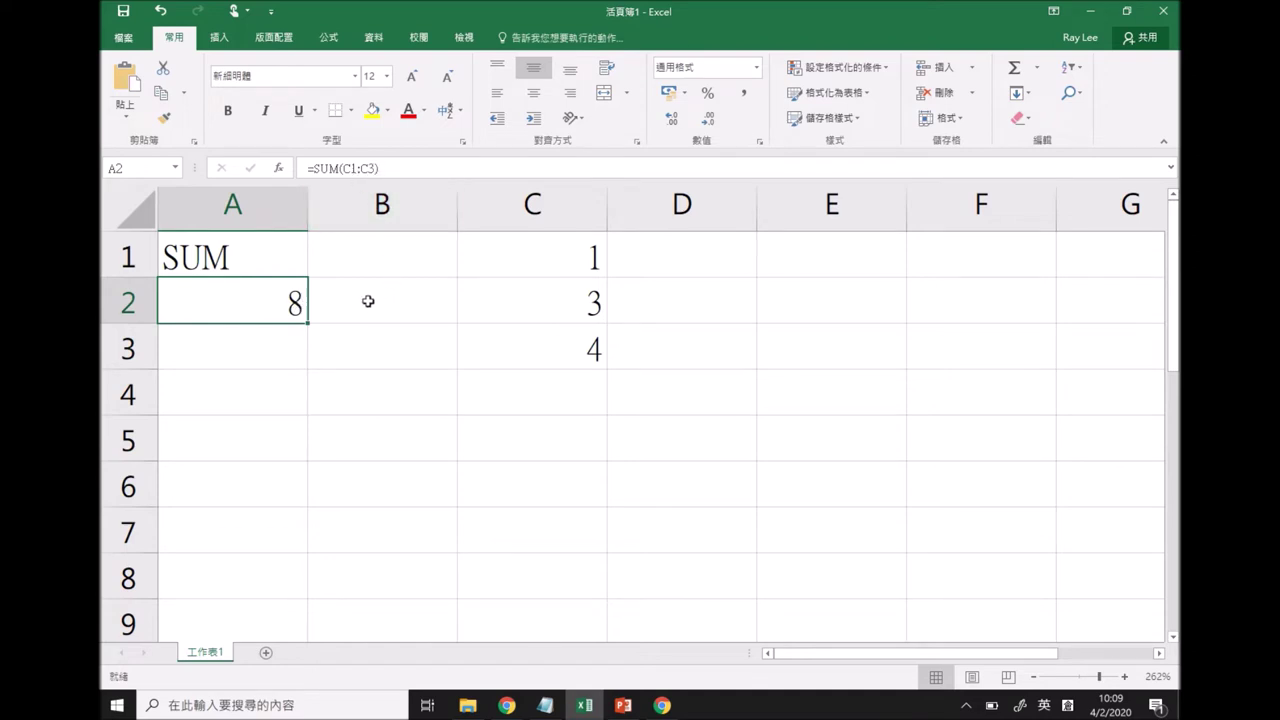
left_click(369, 338)
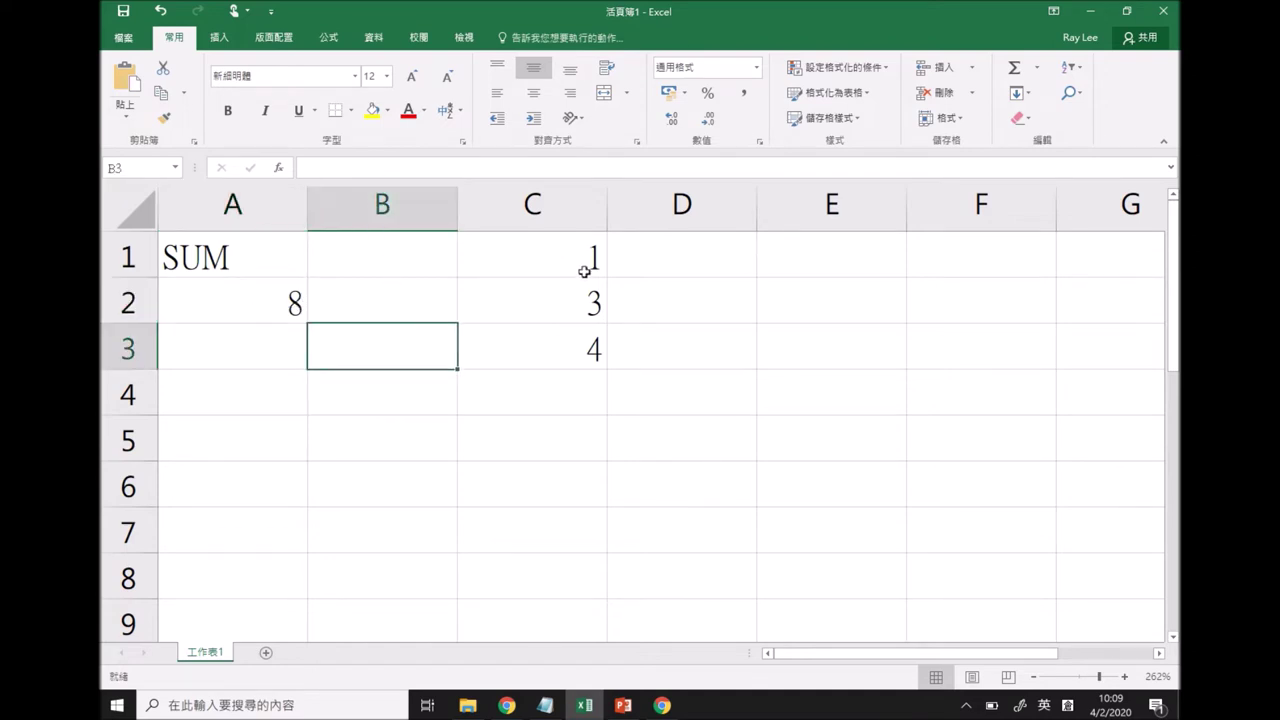
left_click(585, 270)
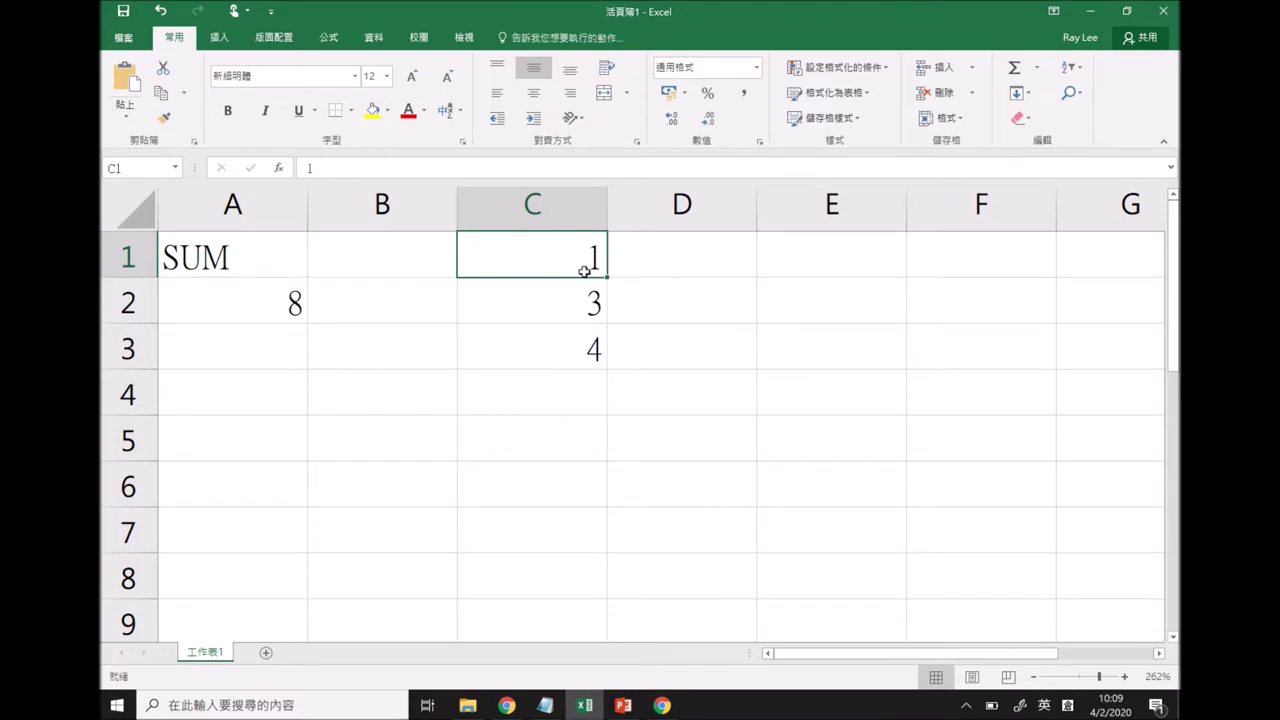
type("4")
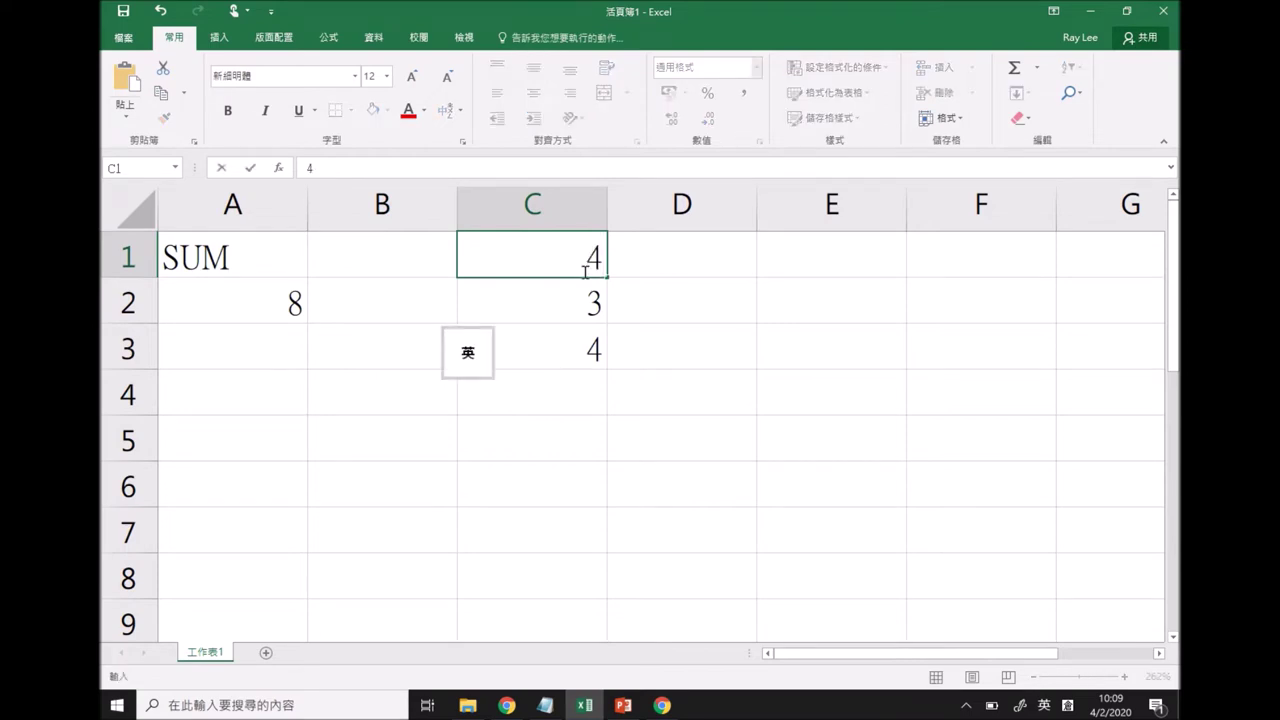
key("Return")
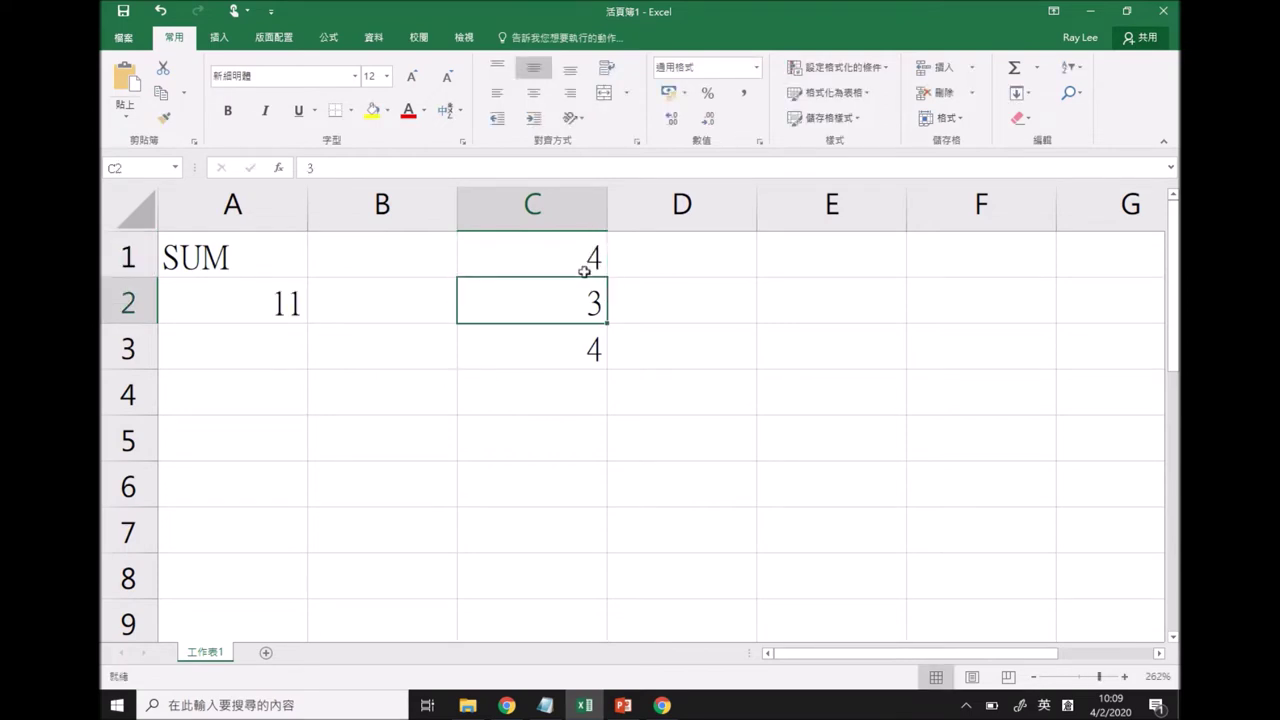
Review the range formula in A2 and enter =SUM(C1,C2,C3) in A3, listing each cell separately
double_click(266, 307)
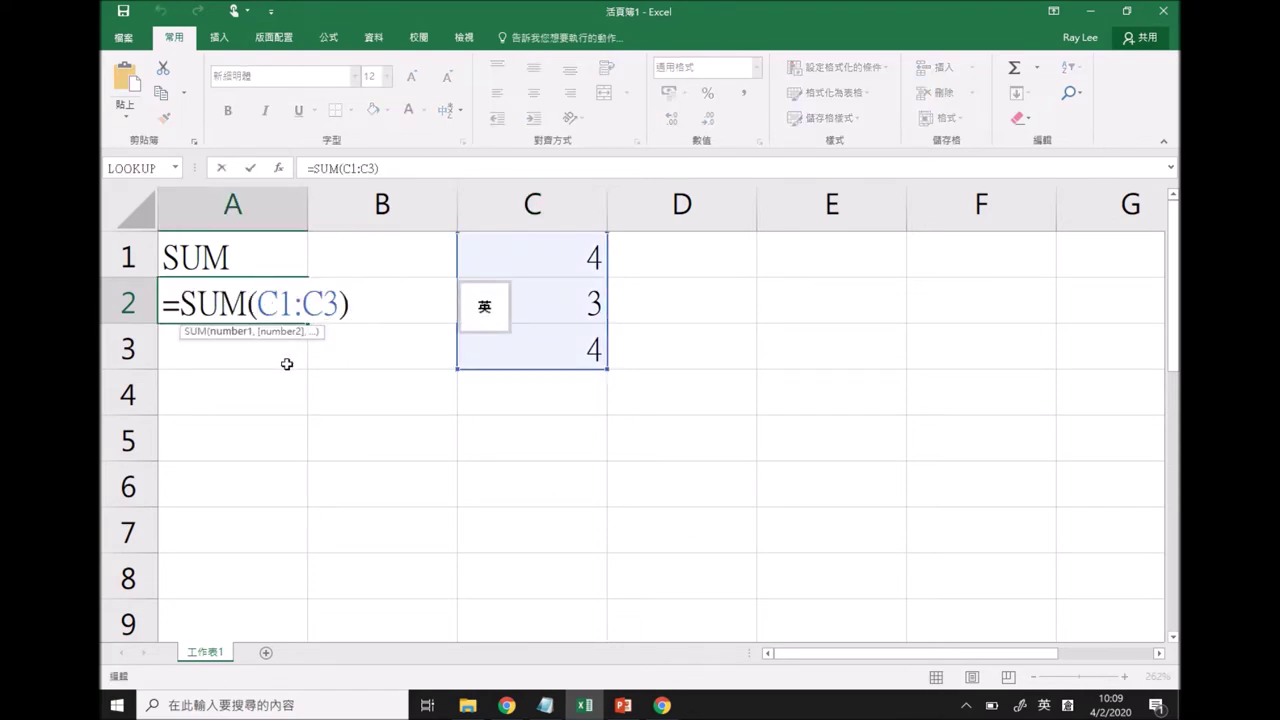
key("Return")
type("=SUM(")
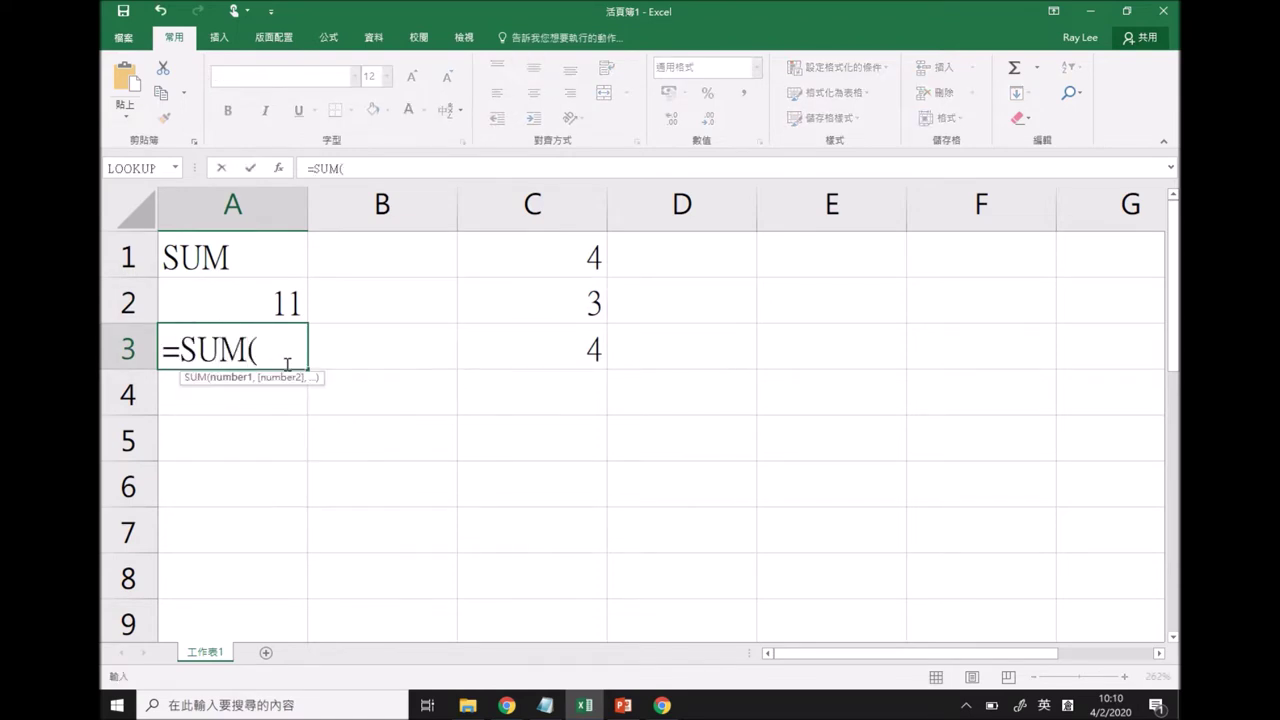
type("A1,")
key("BackSpace")
key("BackSpace")
key("BackSpace")
type("C1,")
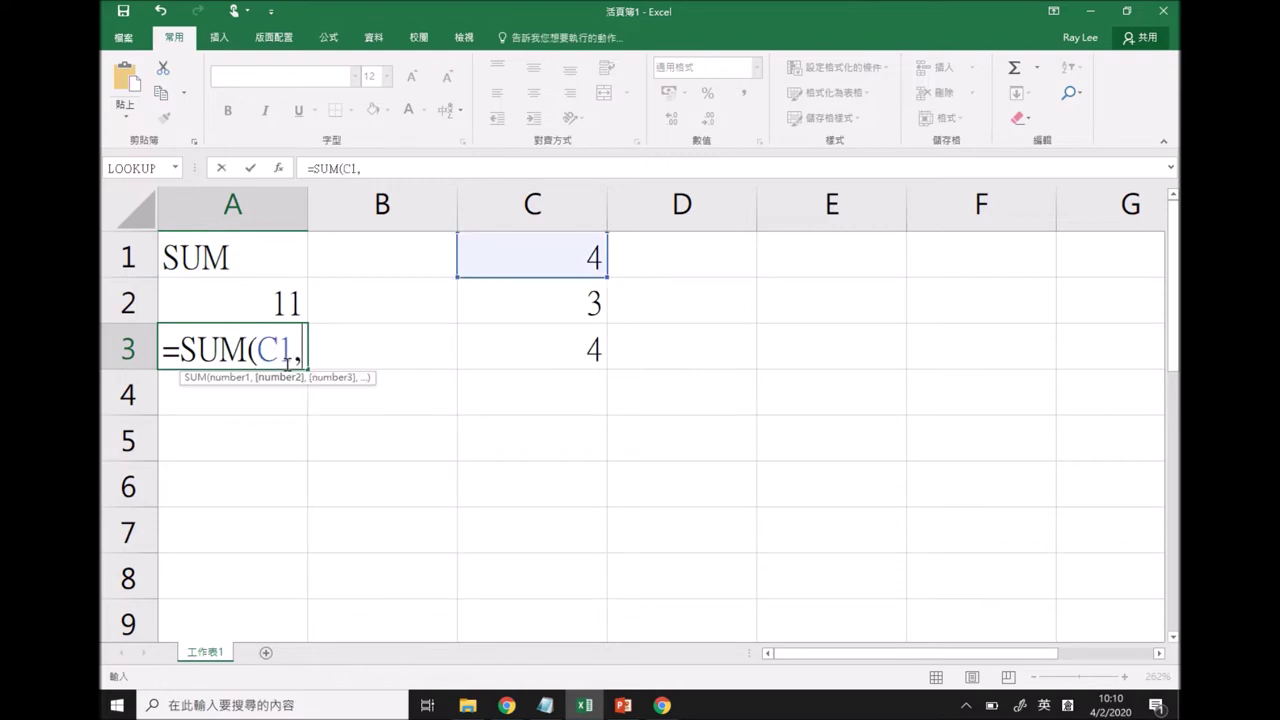
type("C2,C")
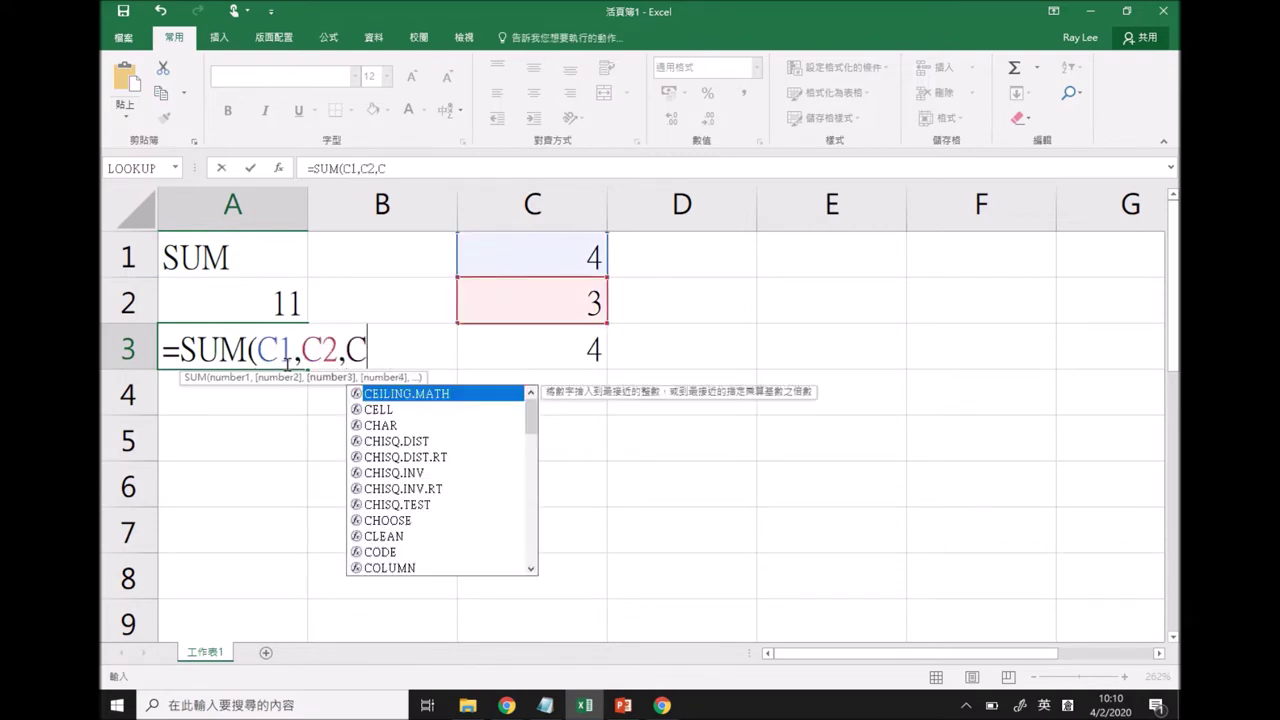
type("3)")
key("Return")
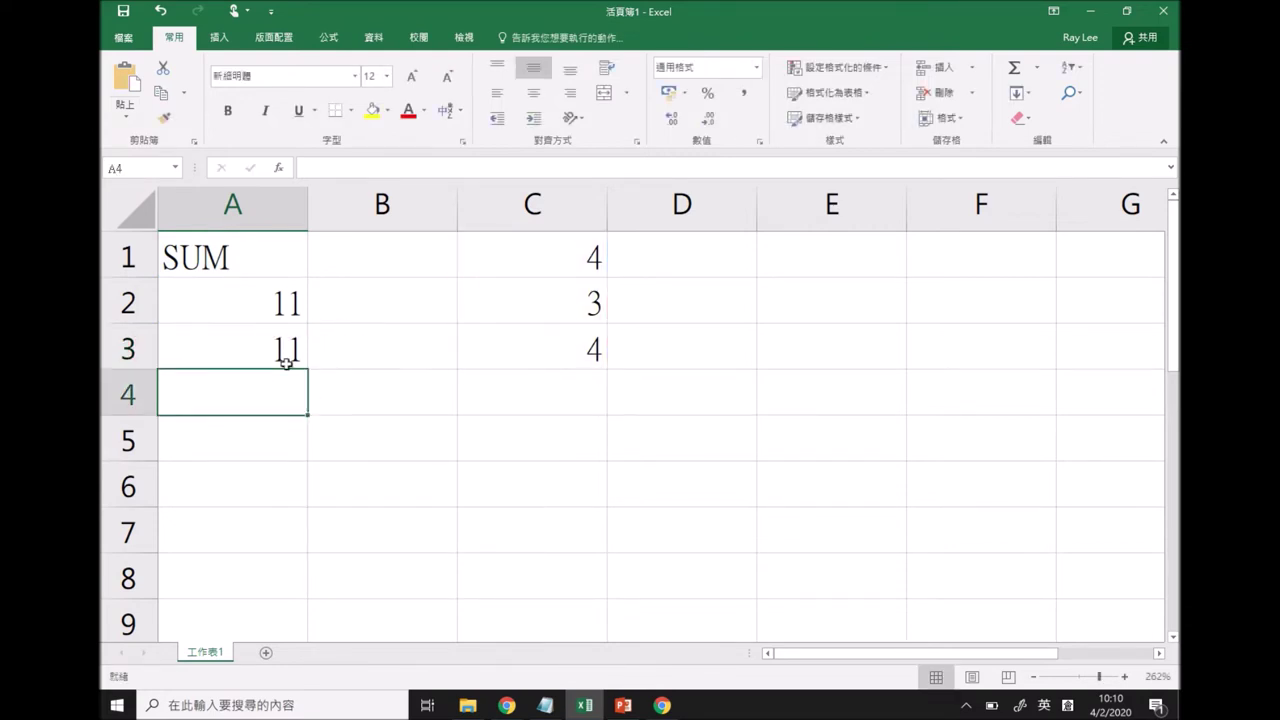
Compare the SUM formulas in cells A3 and A2
left_click(278, 360)
right_click(270, 360)
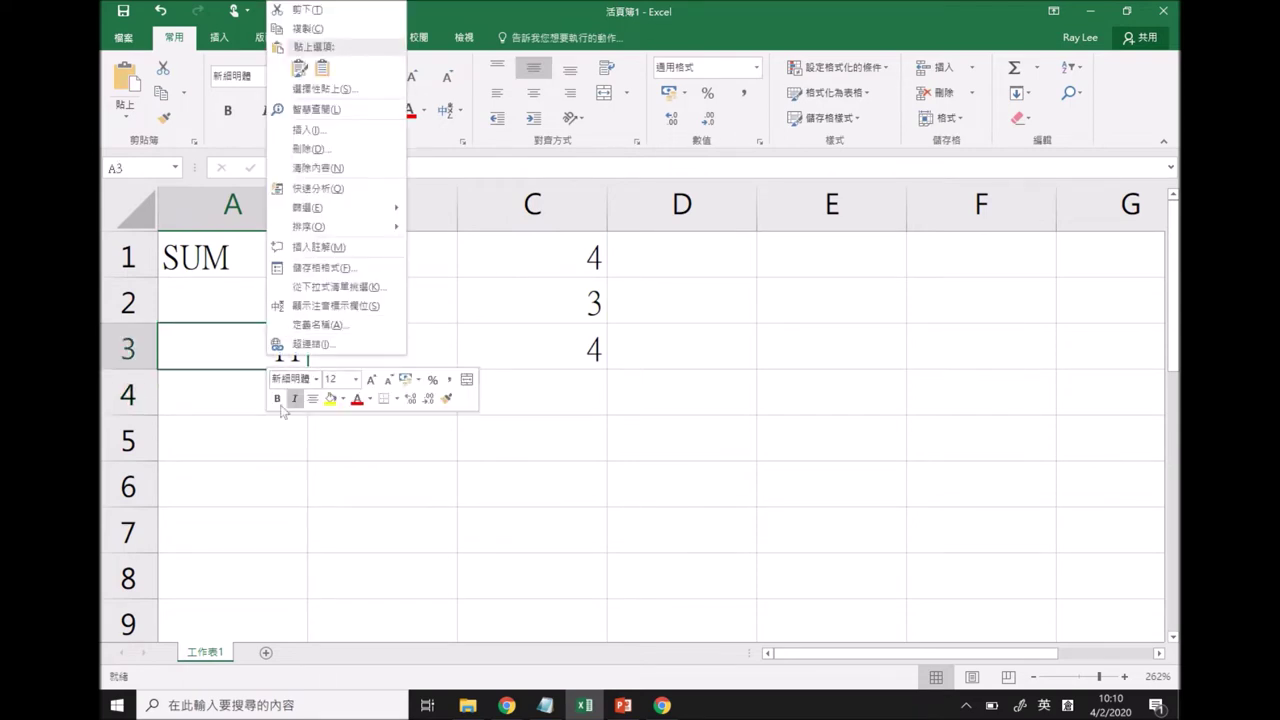
key("Escape")
left_click(278, 306)
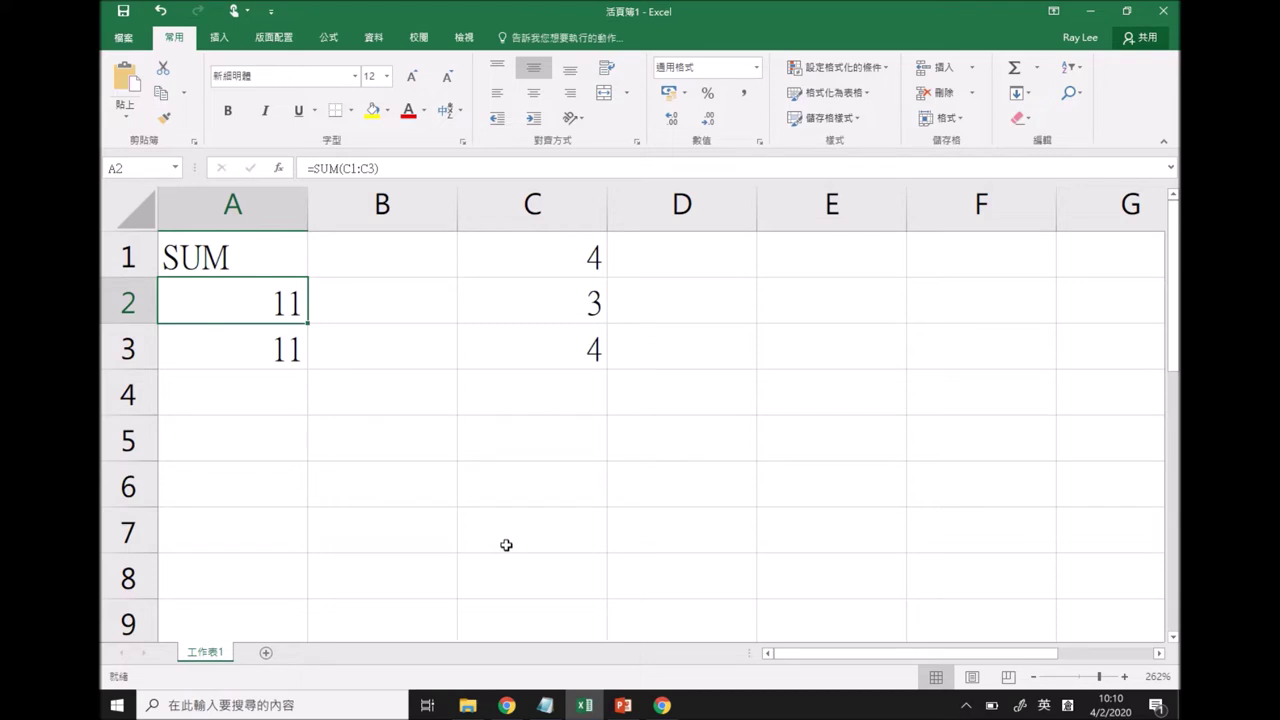
Enter the label ROUND in A5 and the sample number 3.145 in C5
left_click(264, 445)
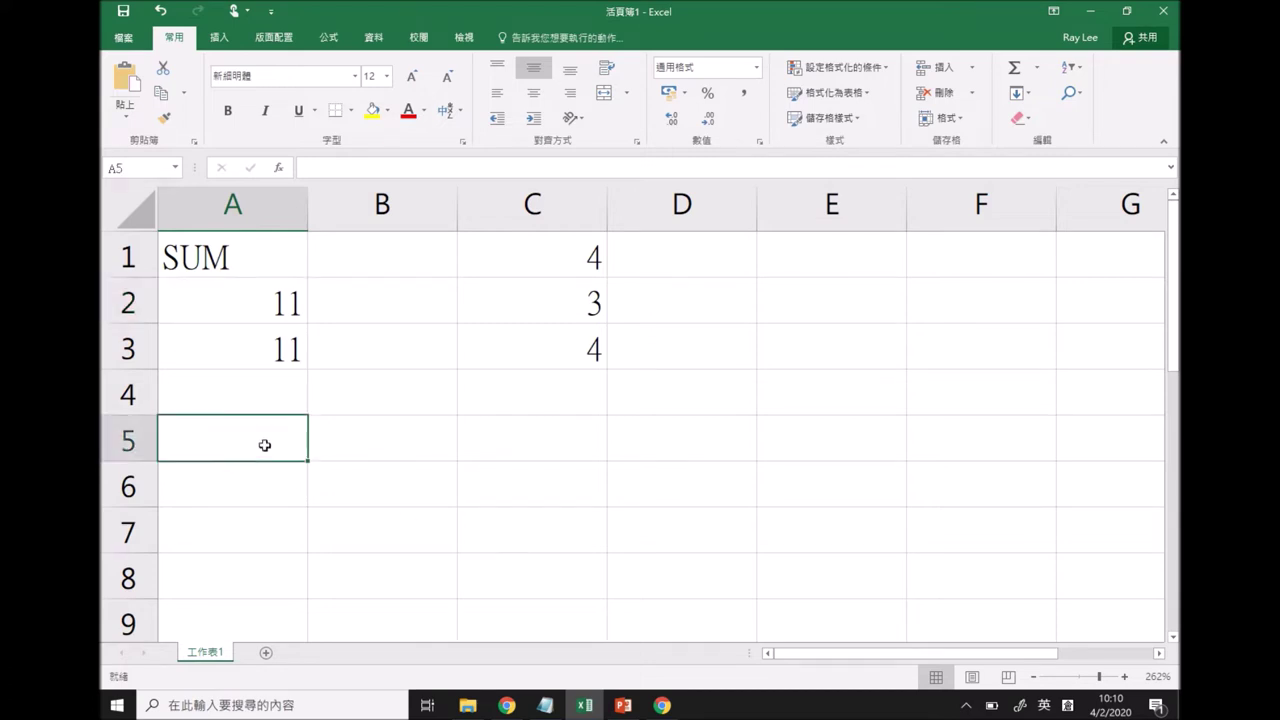
type("ROUND")
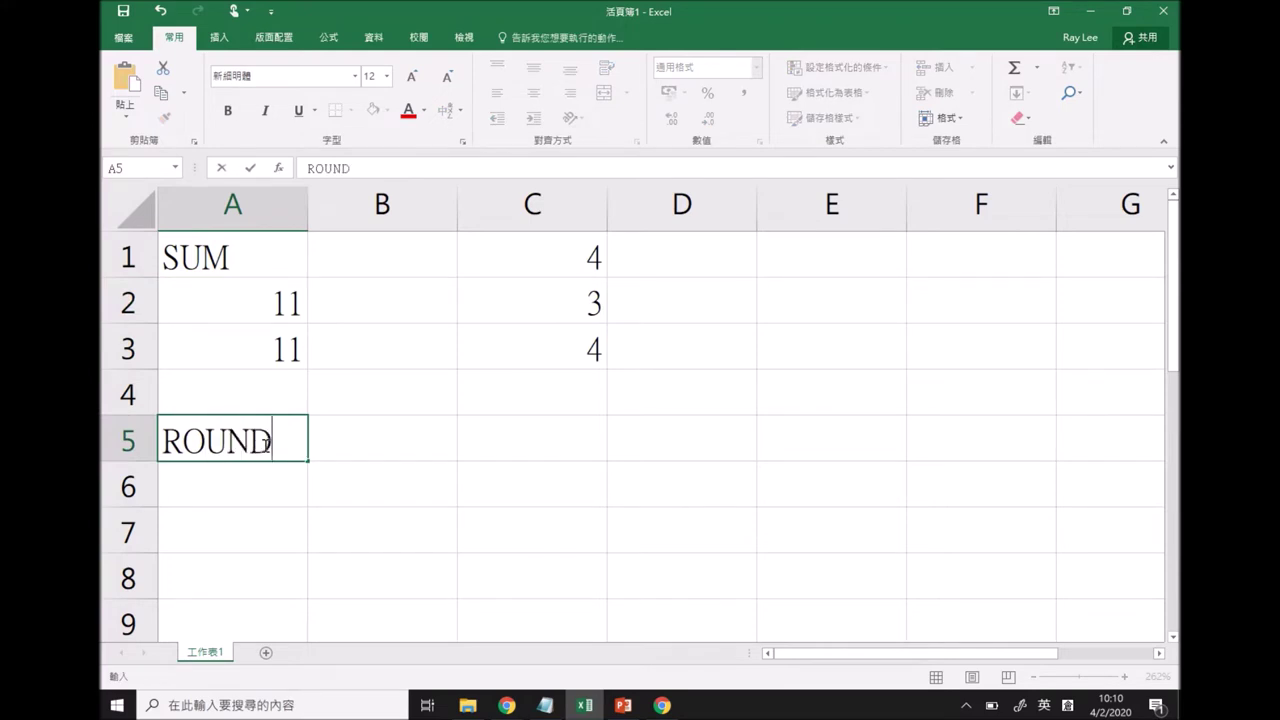
left_click(528, 438)
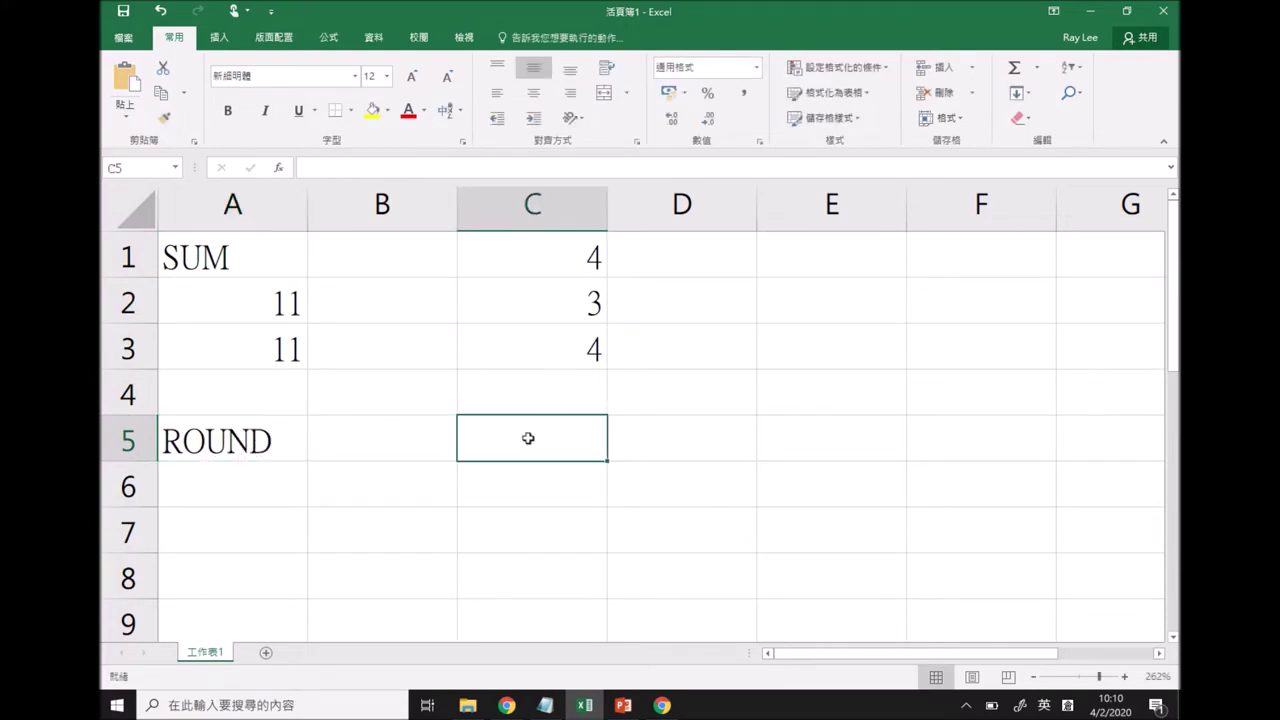
type("3.14")
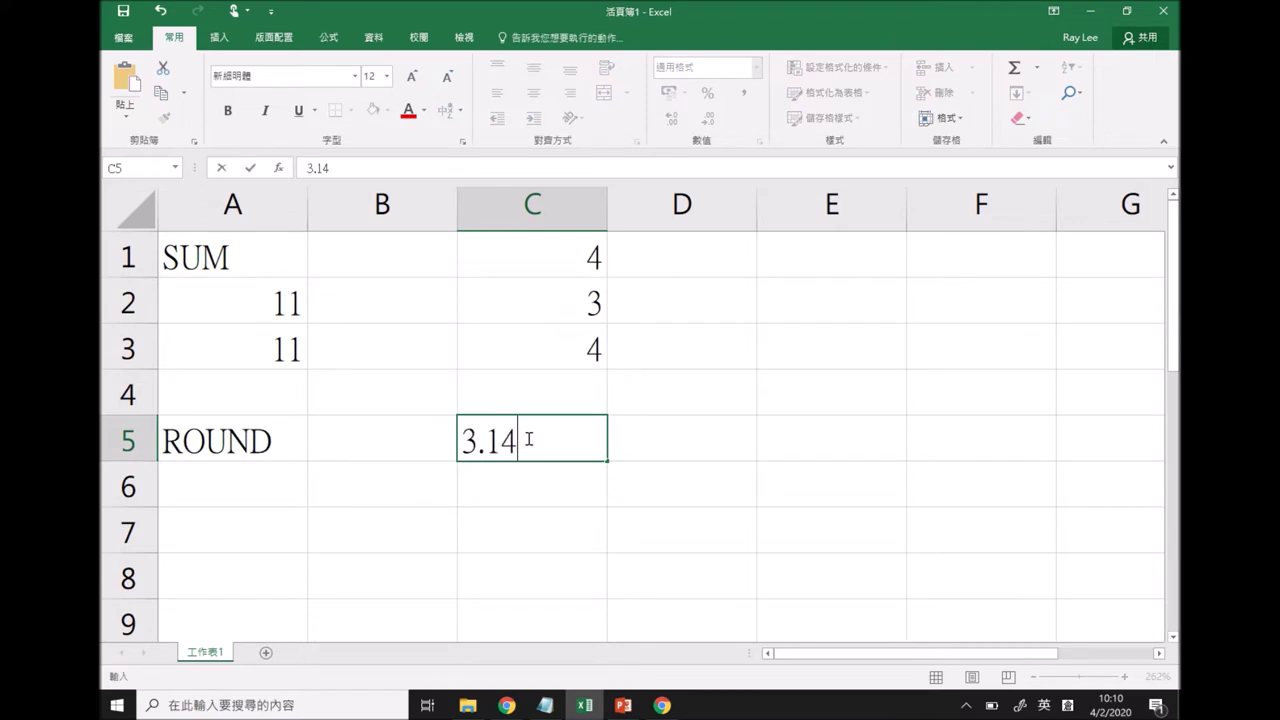
type("5")
Begin a formula in A6 with =ROUND(, leaving its arguments open
left_click(248, 504)
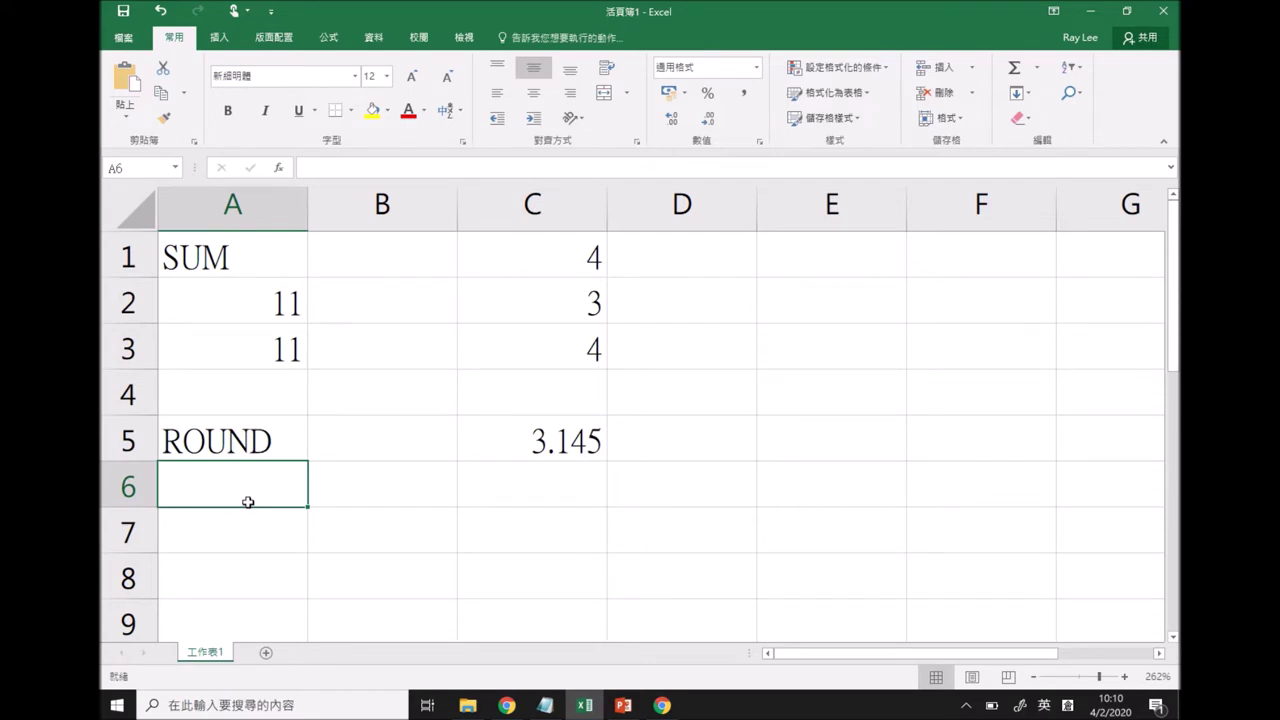
type("=")
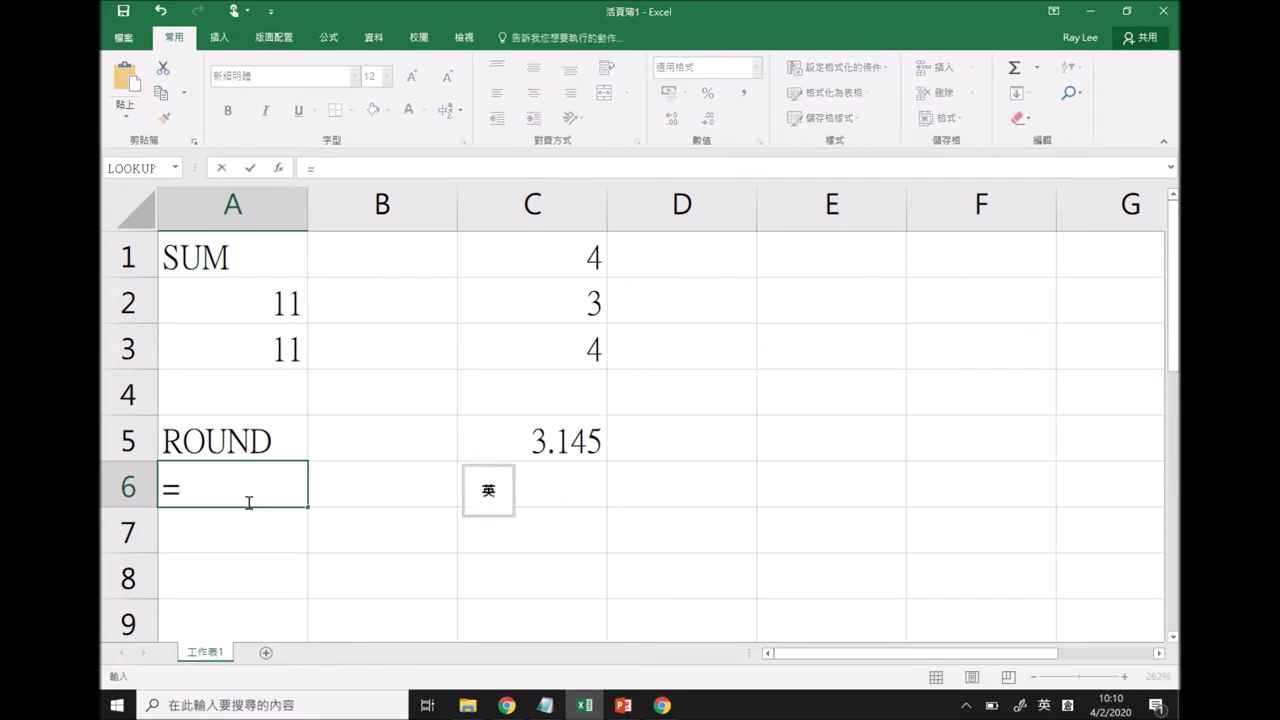
type("ROUND(")
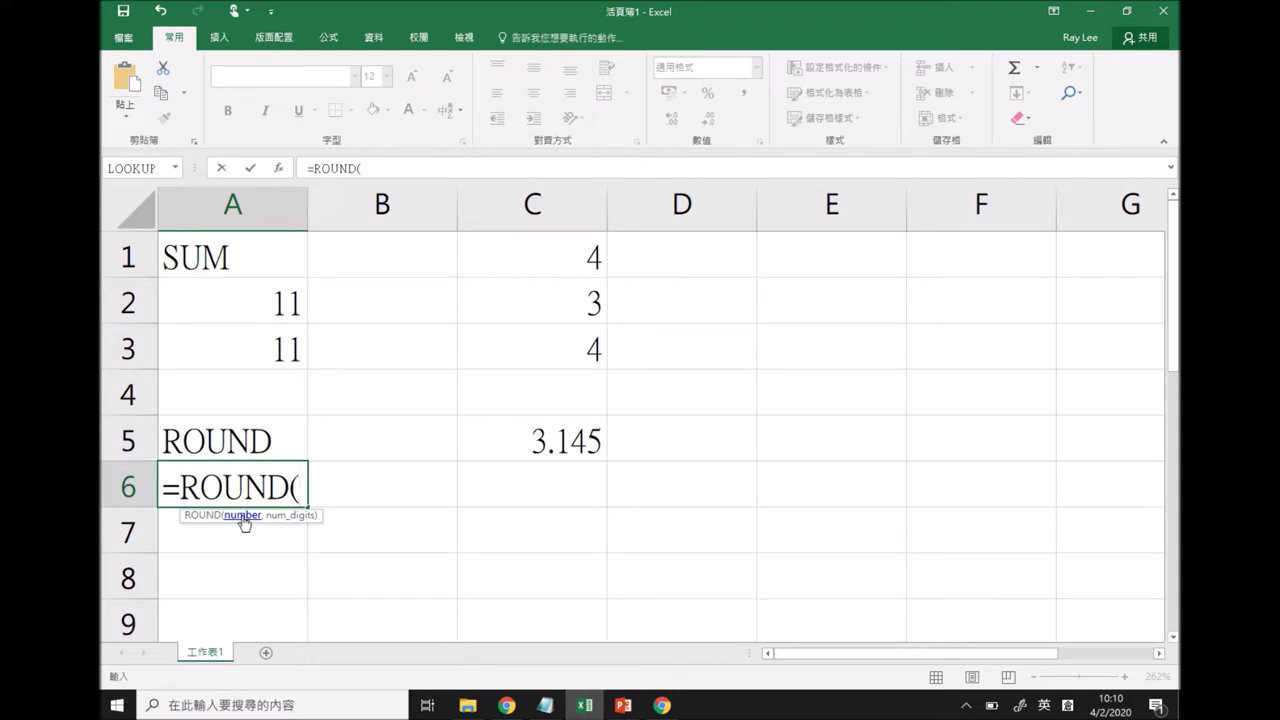
type("3.145")
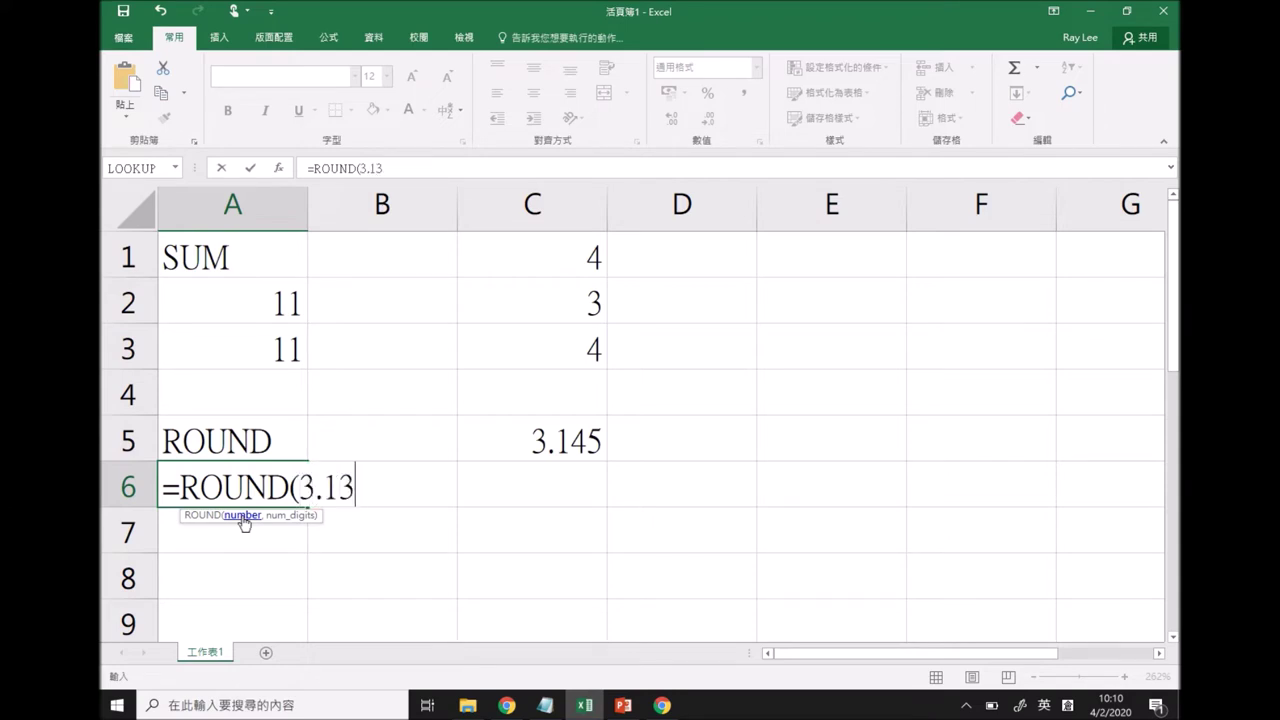
key("BackSpace")
key("BackSpace")
key("BackSpace")
key("BackSpace")
key("BackSpace")
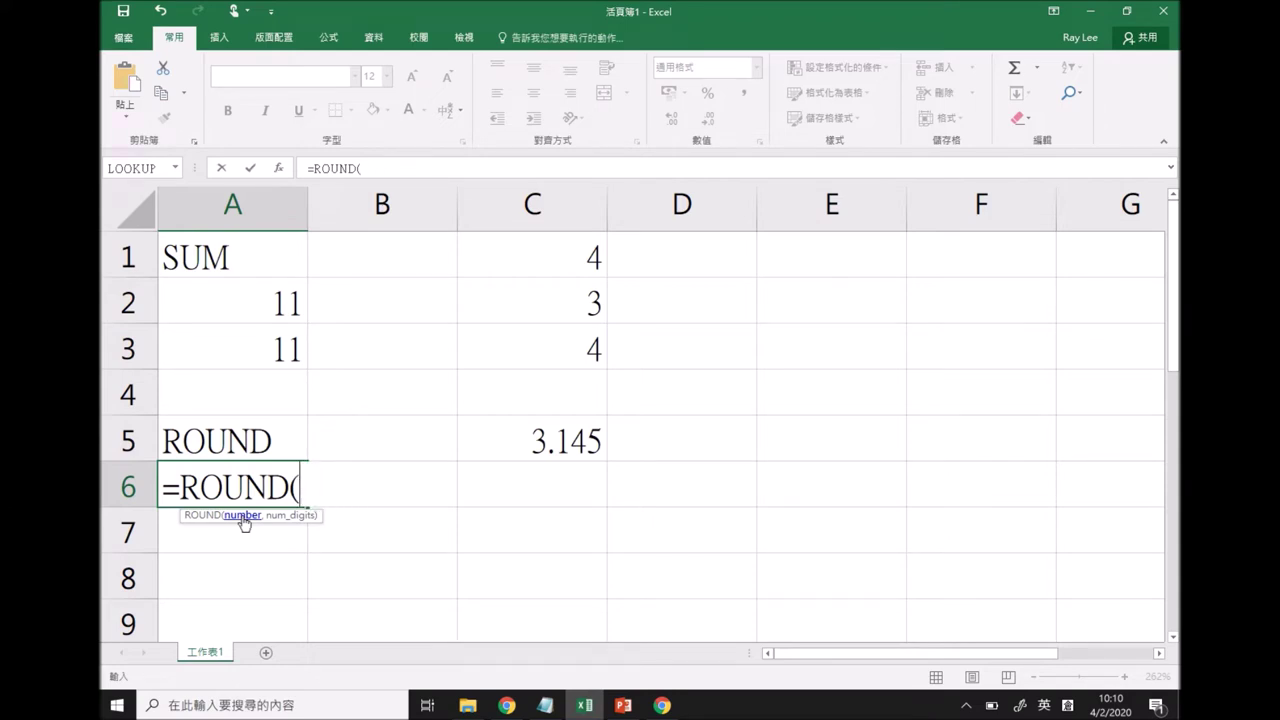
Complete the formula in A6 as =ROUND(C5,0) to round the sample number to a whole number
left_click(551, 447)
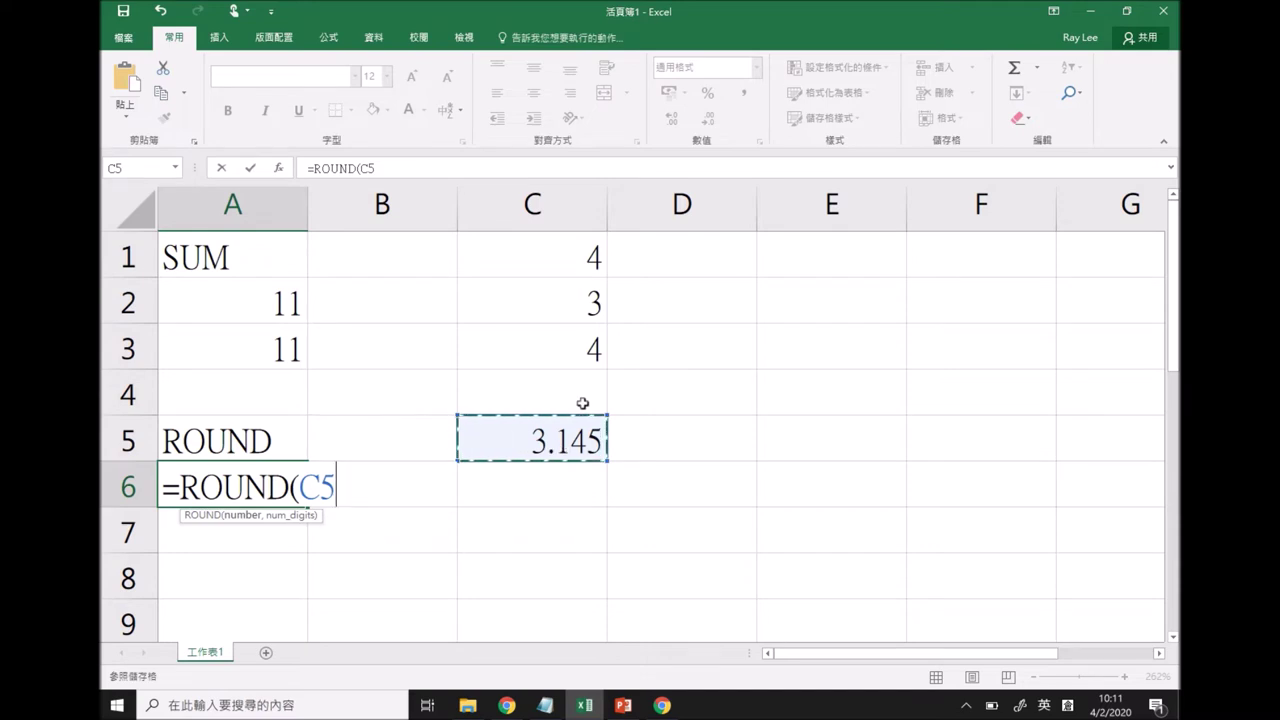
type(",")
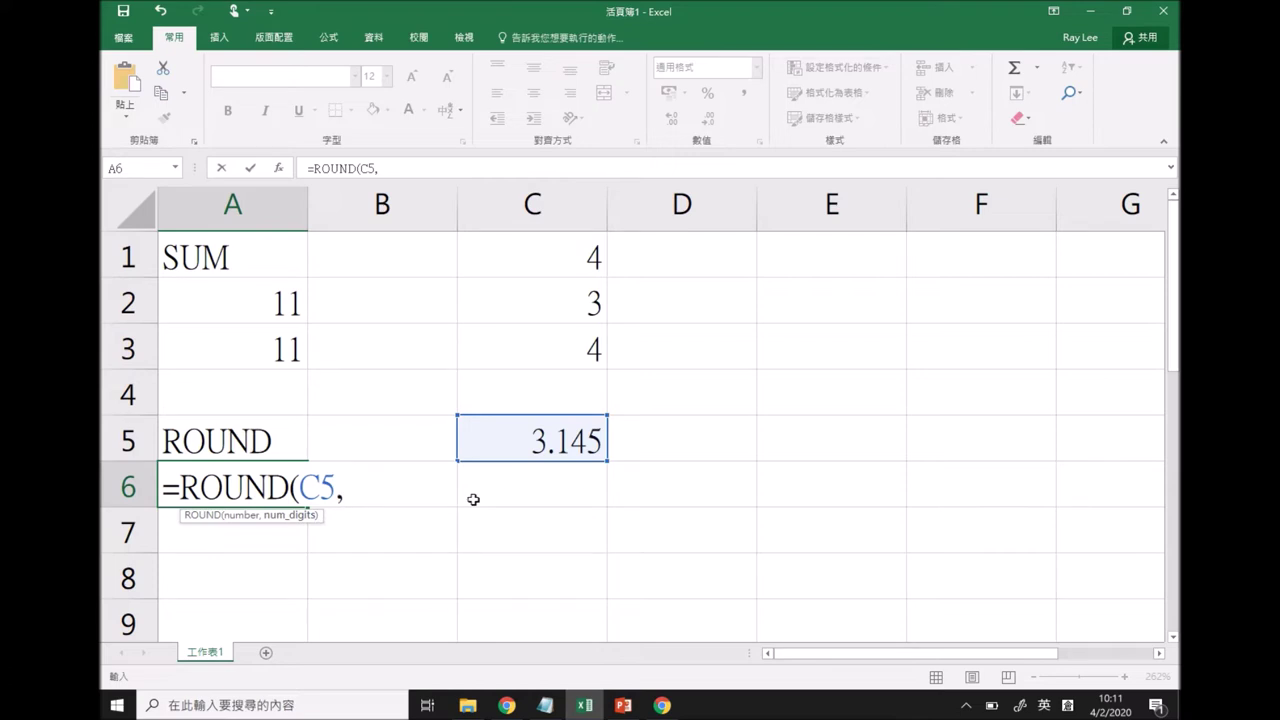
type("0)")
key("Return")
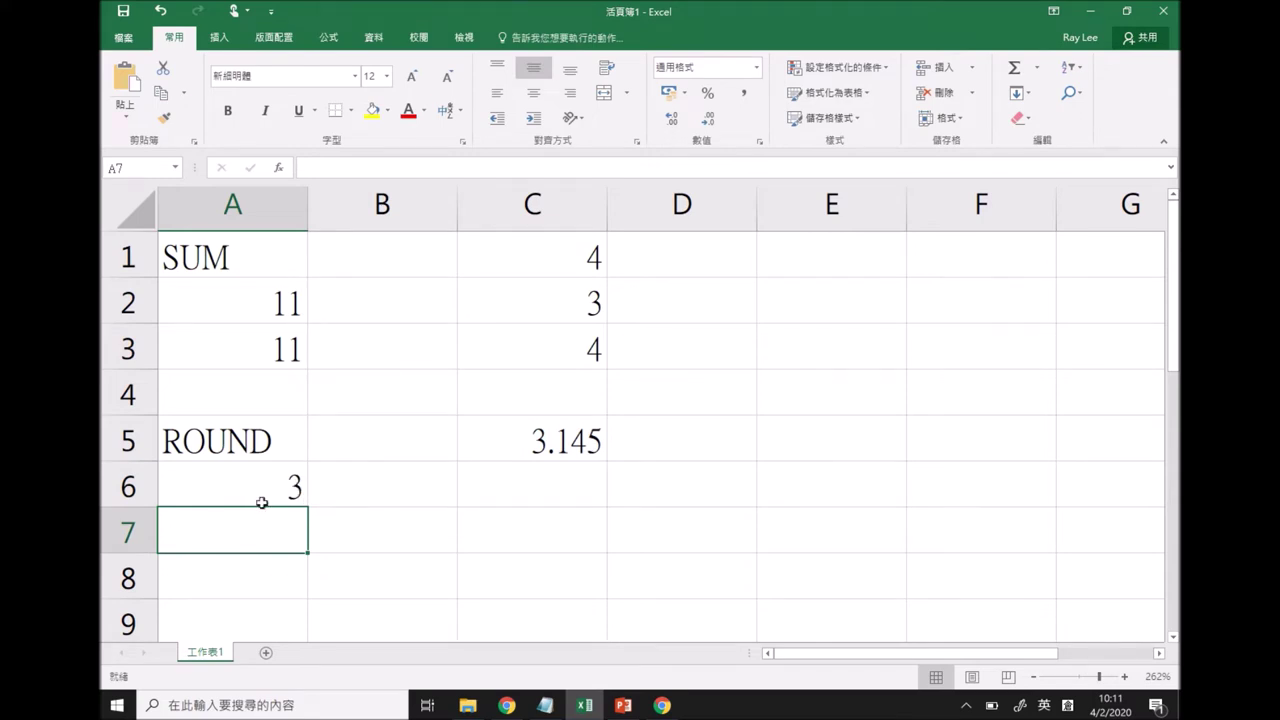
Enter =ROUND(C5,1) in A7 to round the sample number to one decimal place
type("=ROUND)(")
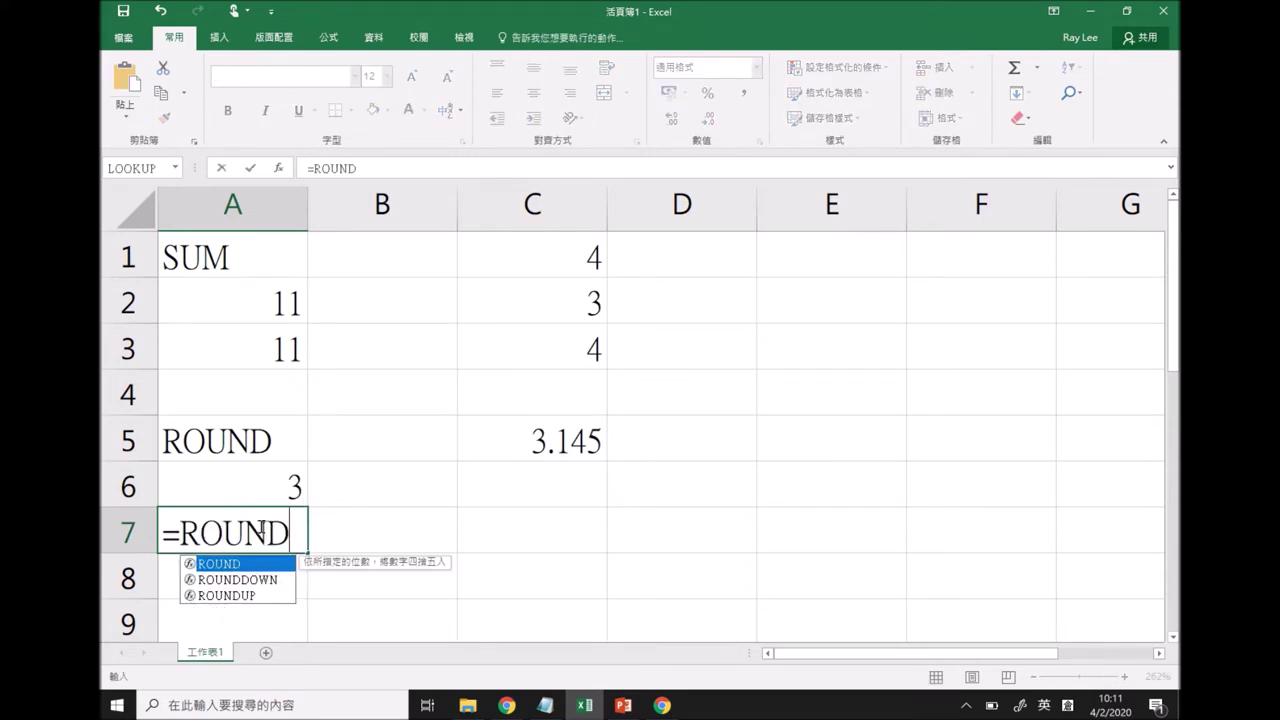
key("BackSpace")
key("BackSpace")
type("(")
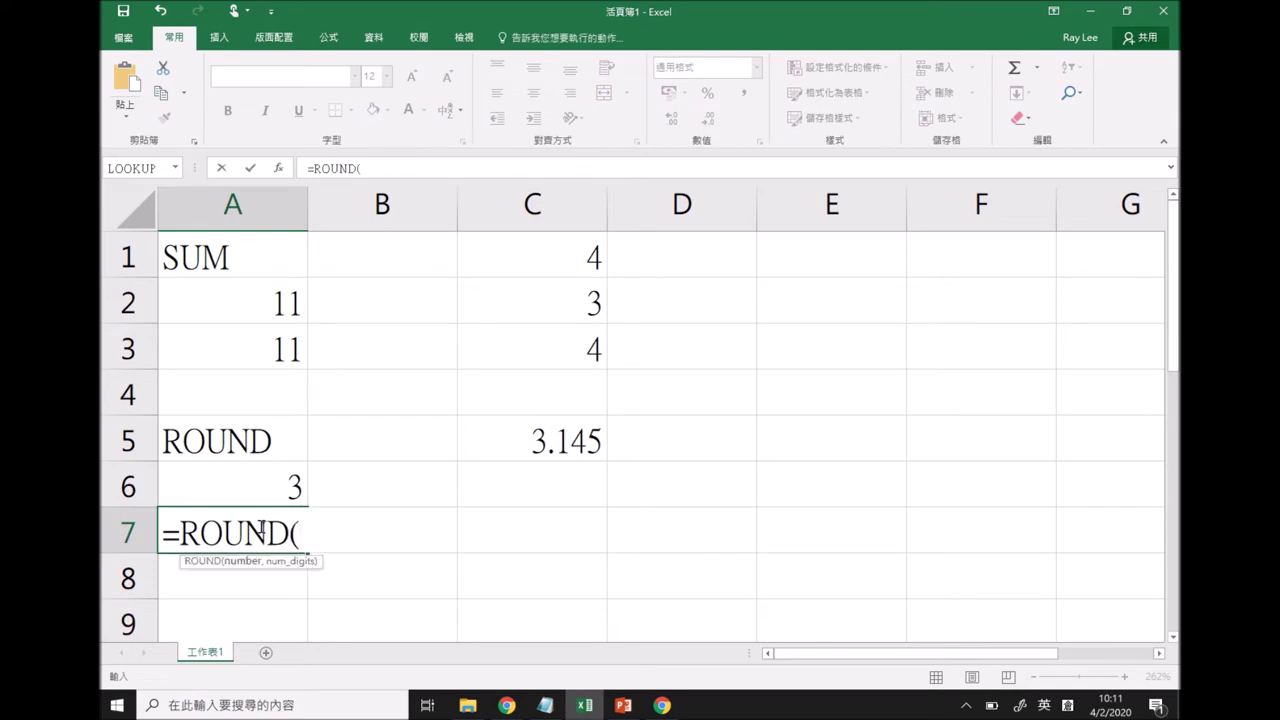
left_click(516, 451)
type(",1")
key("BackSpace")
type("1)")
key("Return")
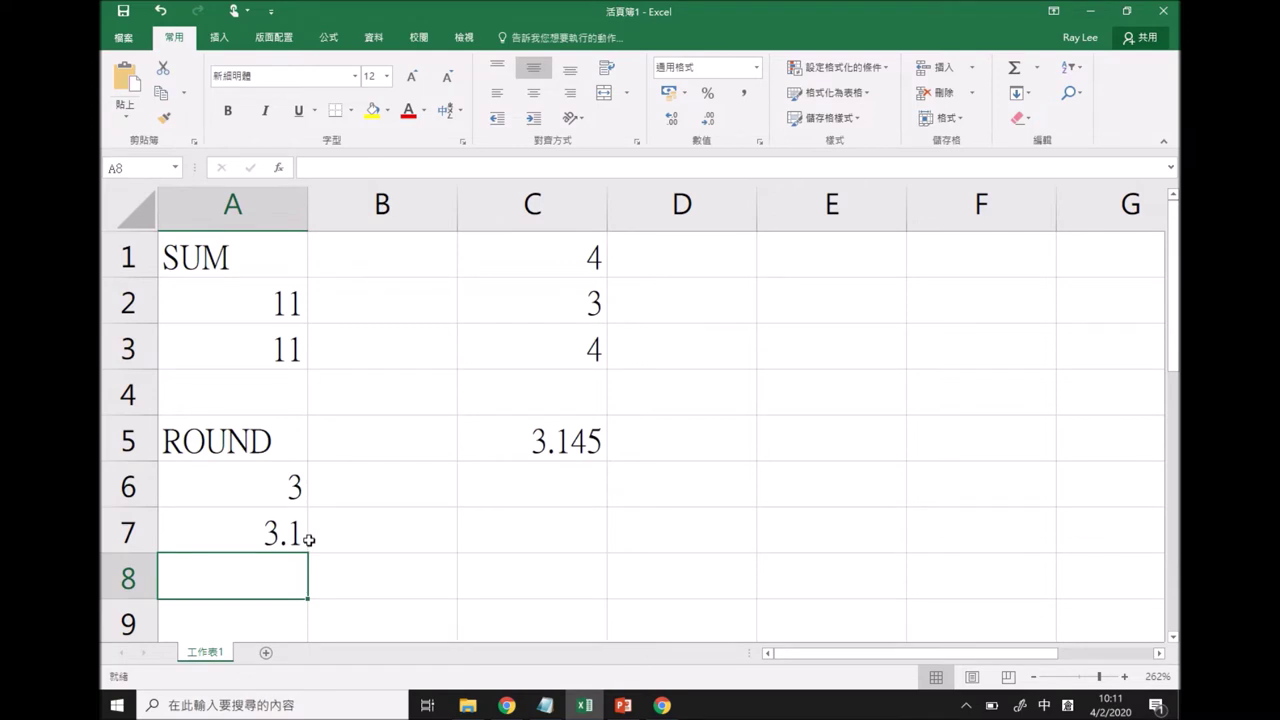
Compare the ROUND formulas in cells A6 and A7
left_click(283, 490)
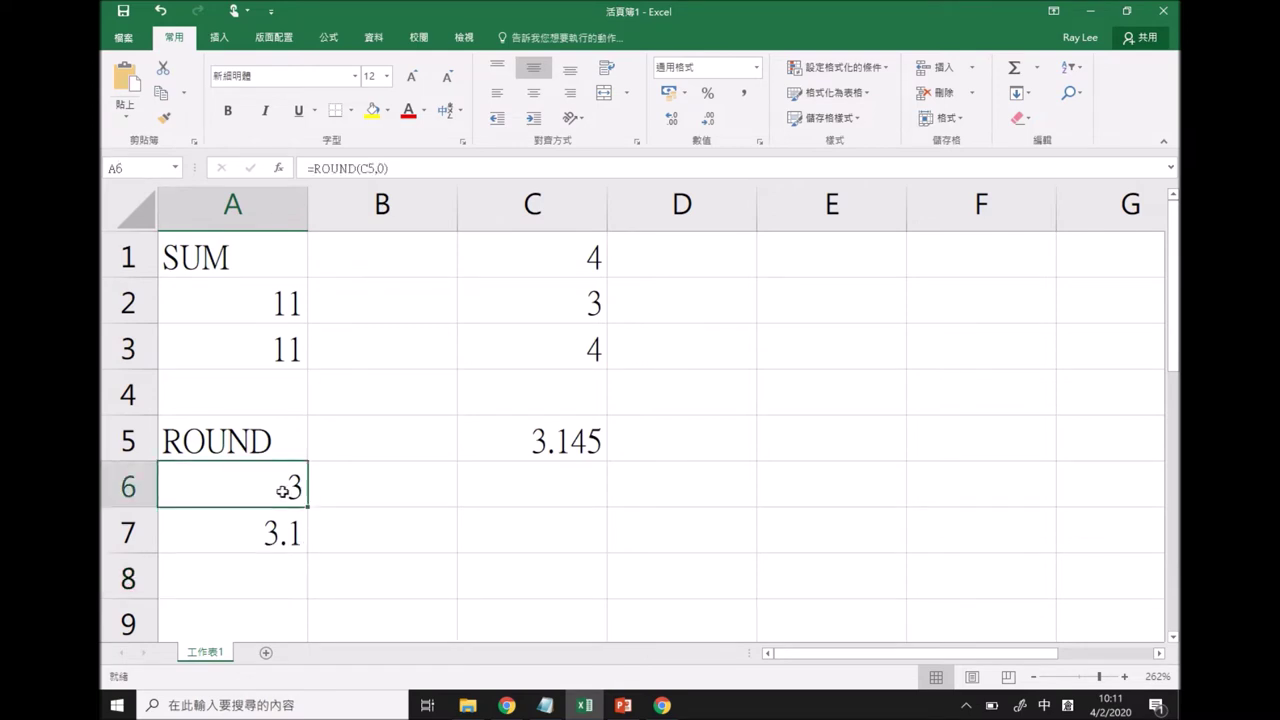
left_click(283, 532)
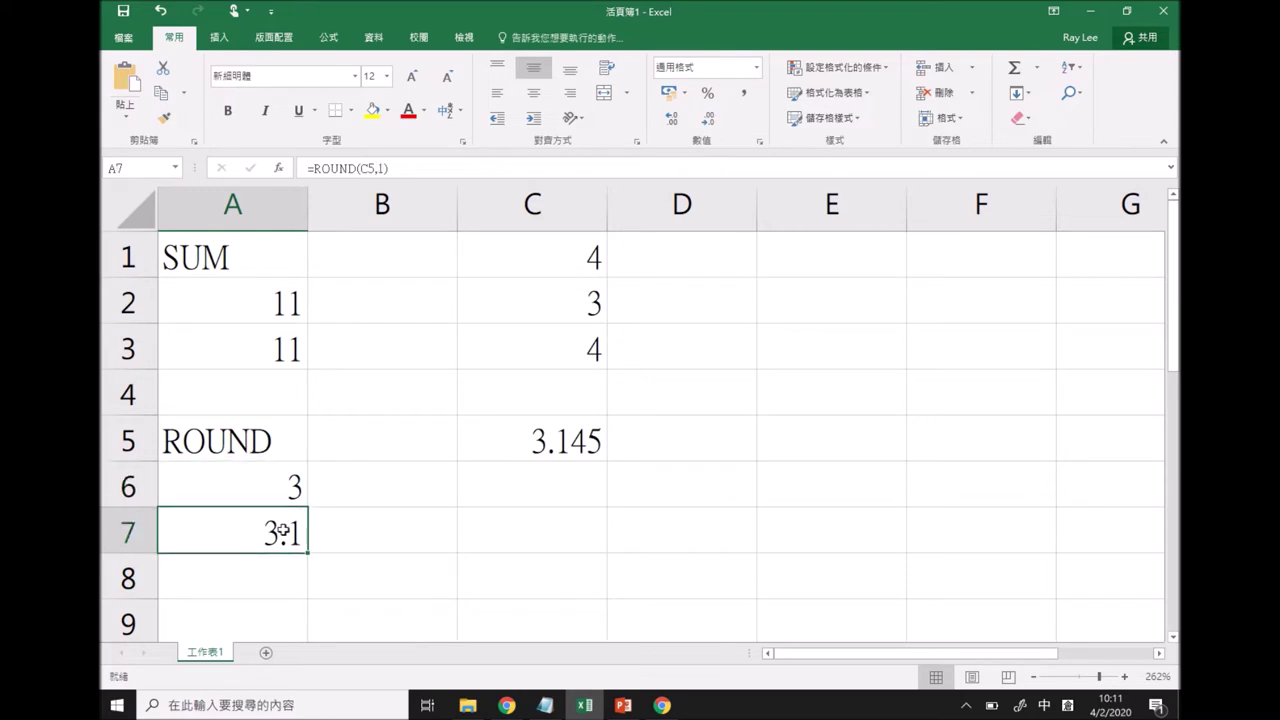
left_click(550, 493)
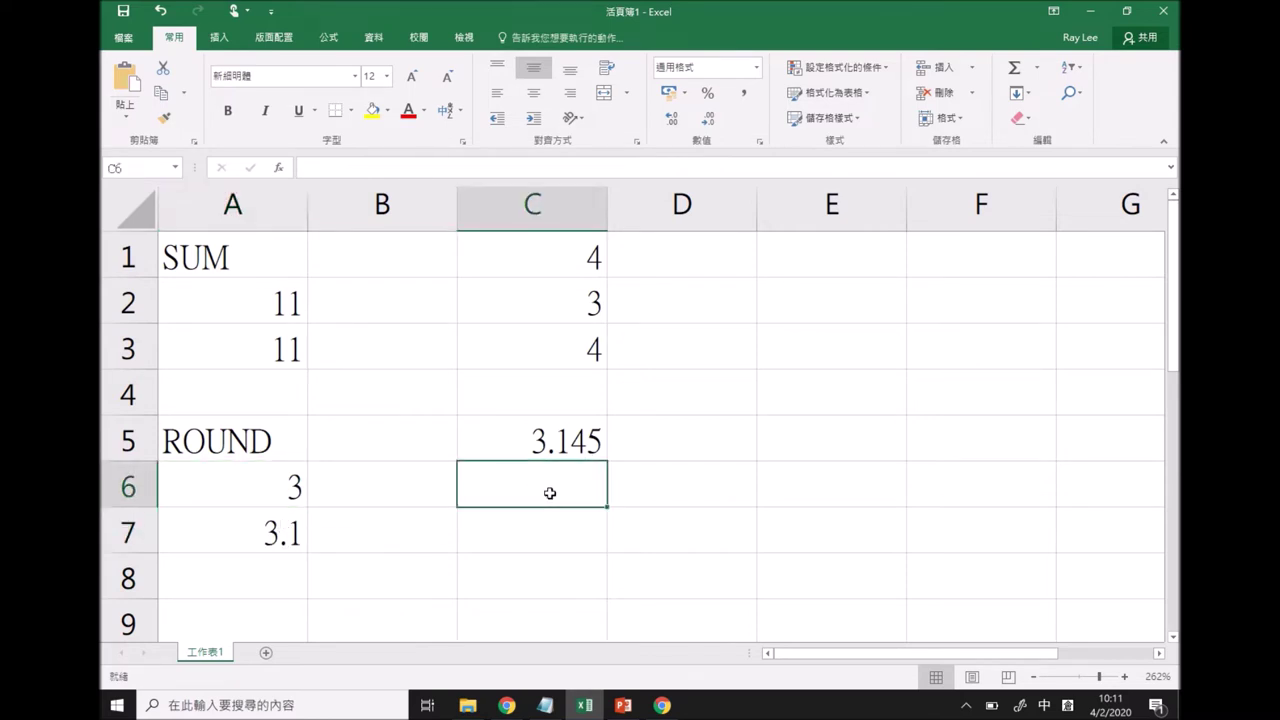
Enter =ROUND(C5,2) in A8 to round the sample number to two decimal places
left_click(273, 579)
double_click(273, 579)
type("=ROUND(")
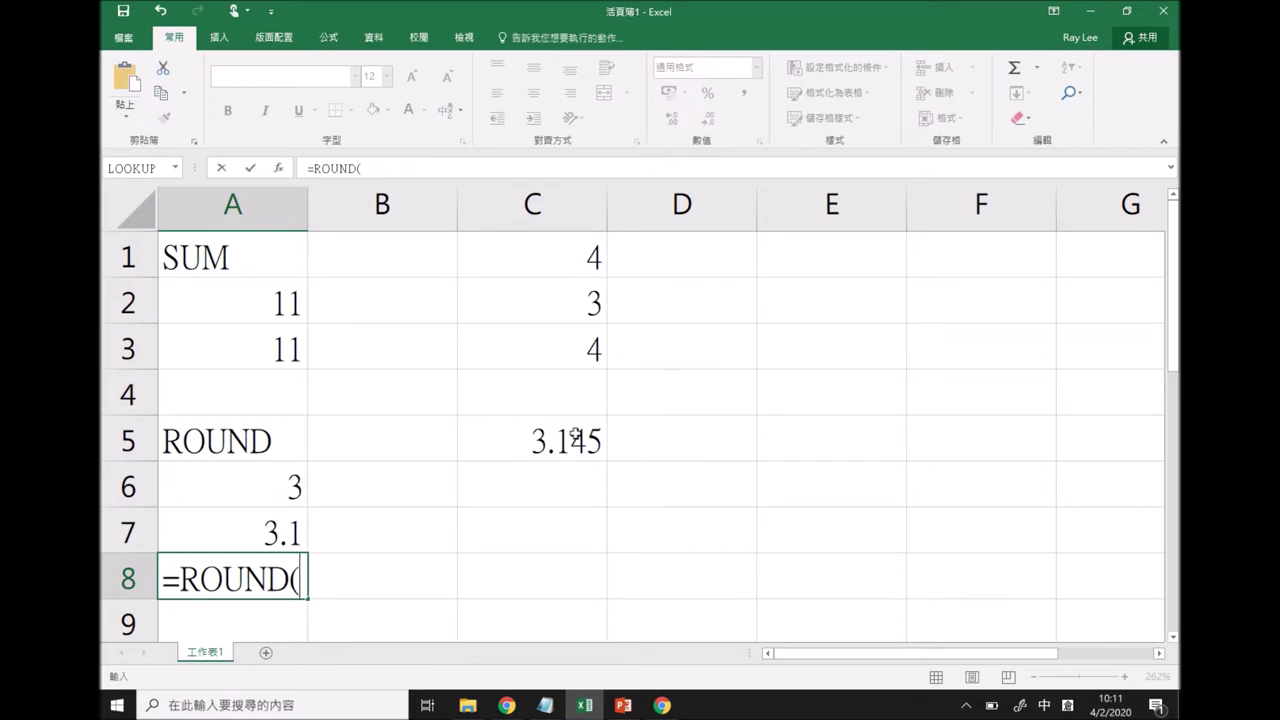
left_click(575, 434)
type(",")
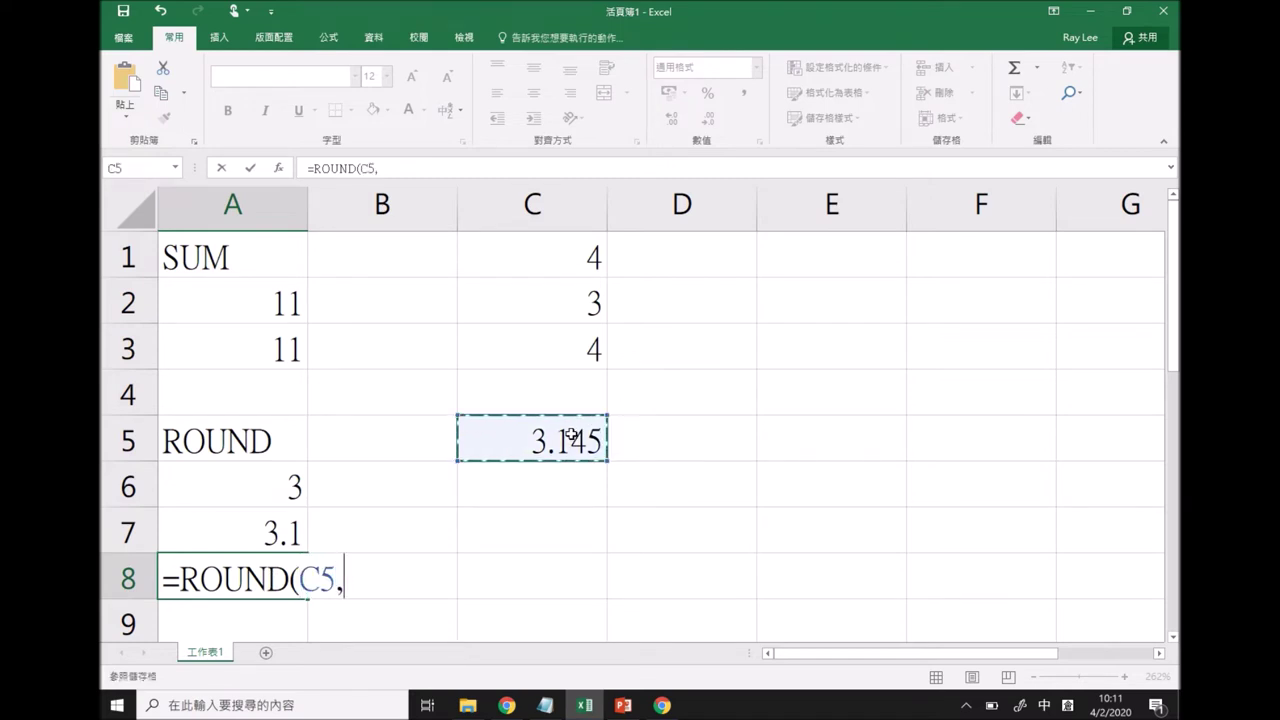
type("2)")
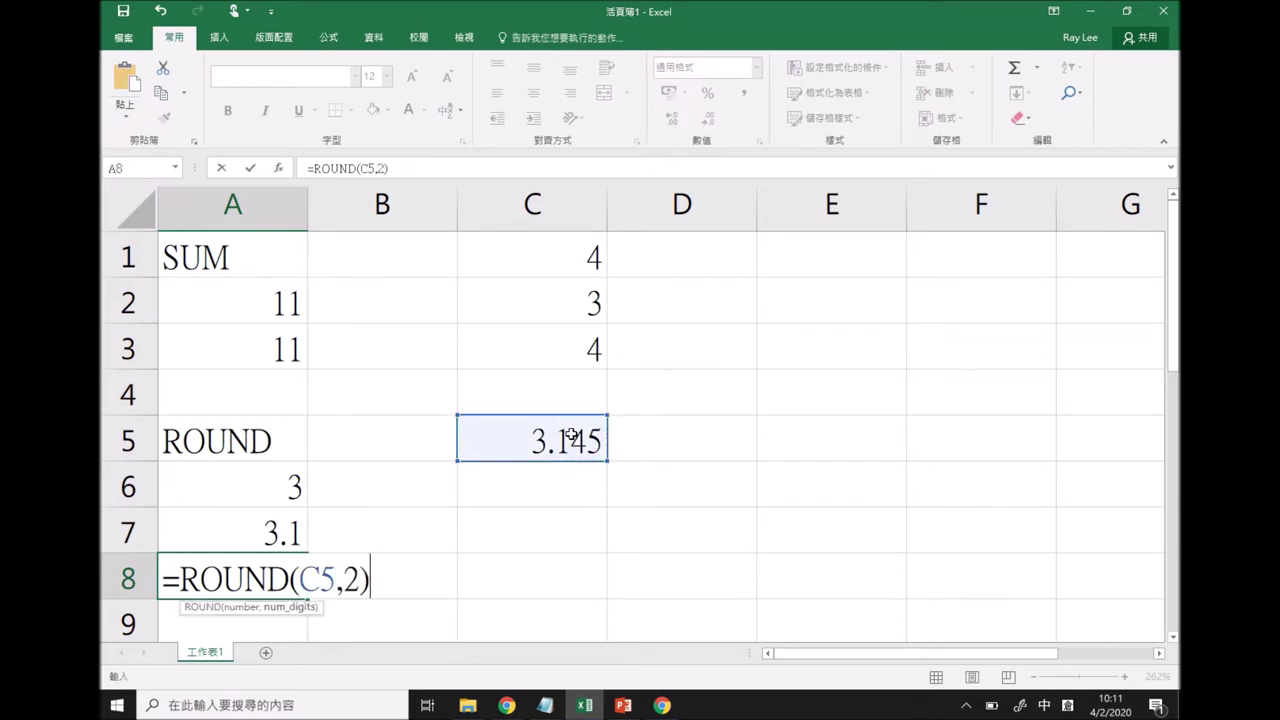
key("Return")
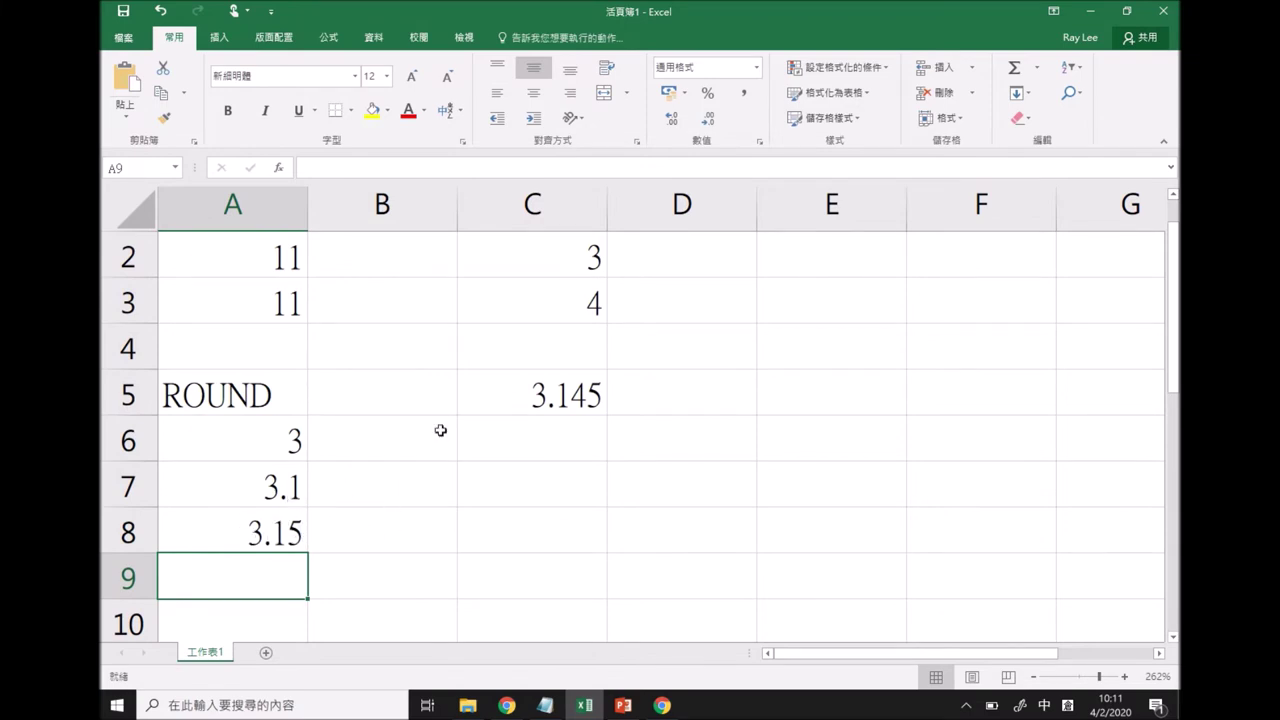
Enter the label INT in D5 and the formula =INT(C5) in D6
left_click(698, 393)
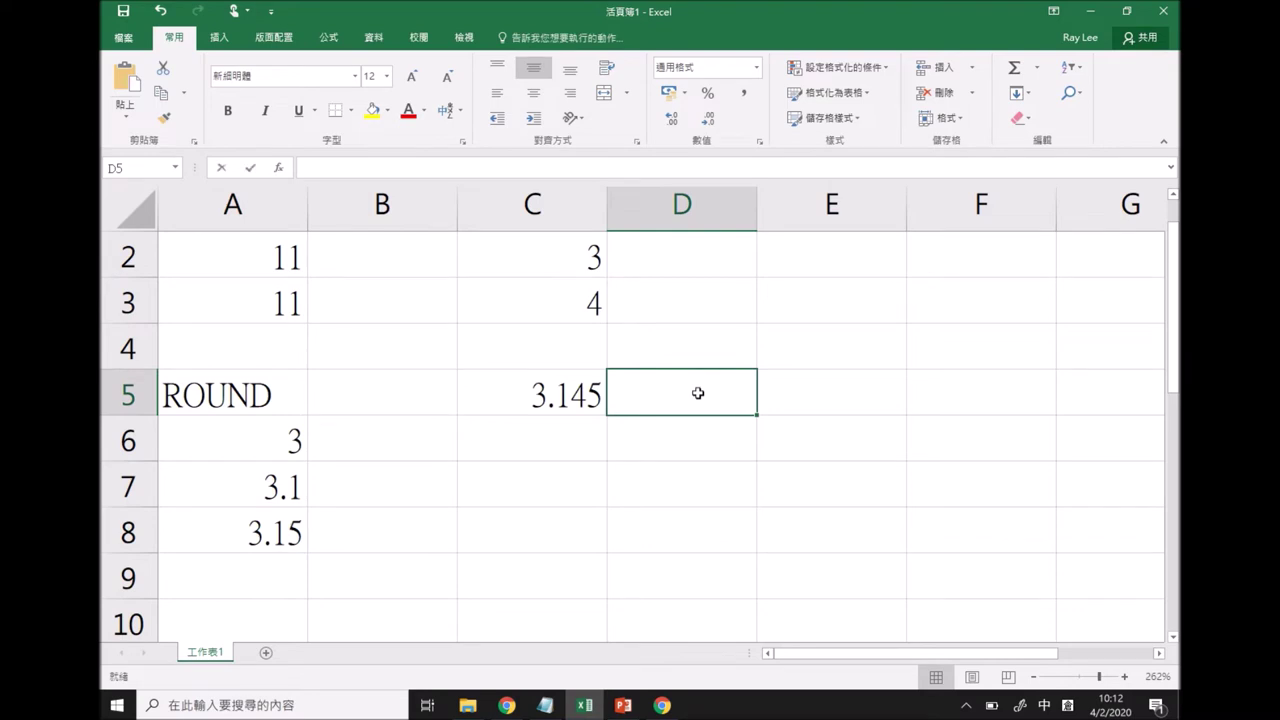
type("INT")
key("Return")
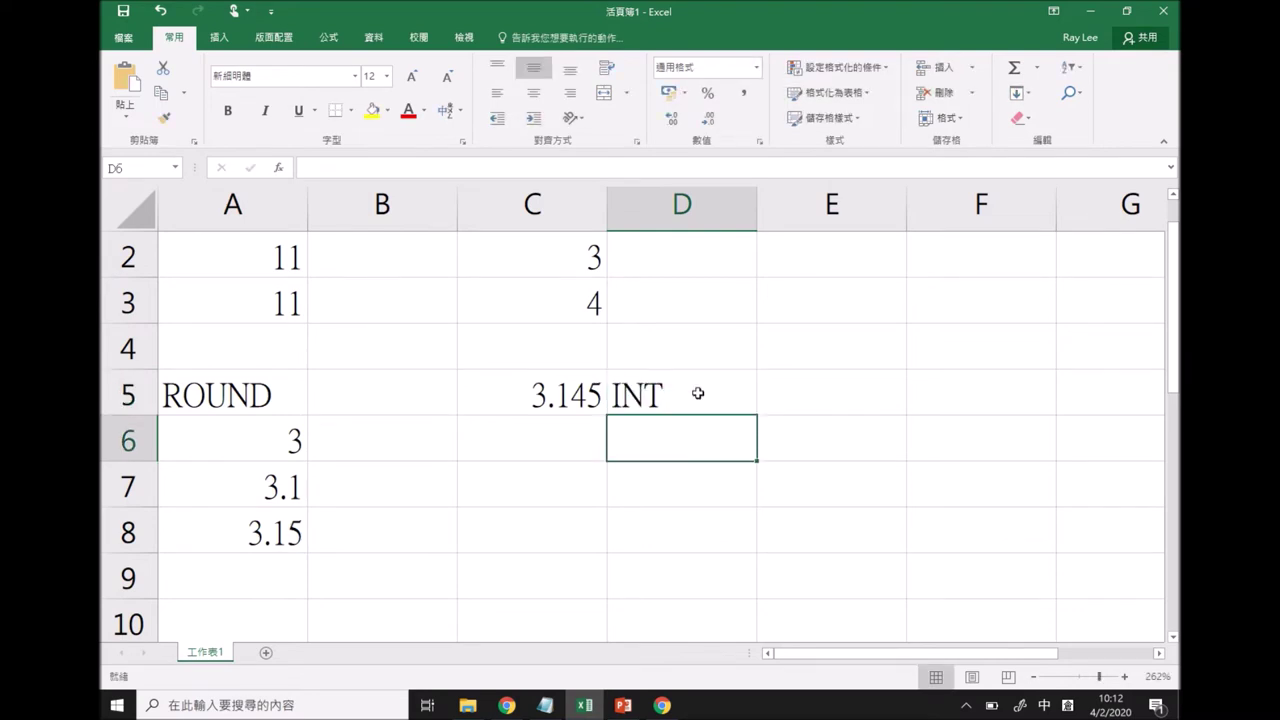
type("=")
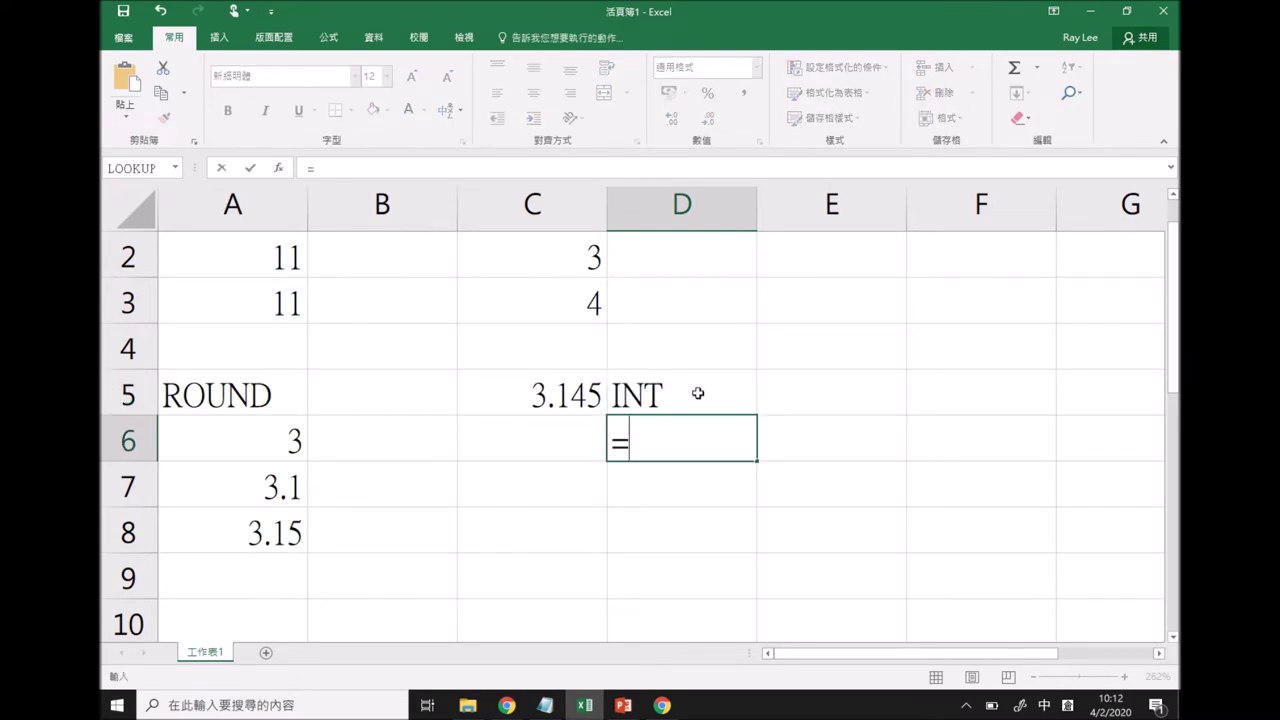
type("INT(")
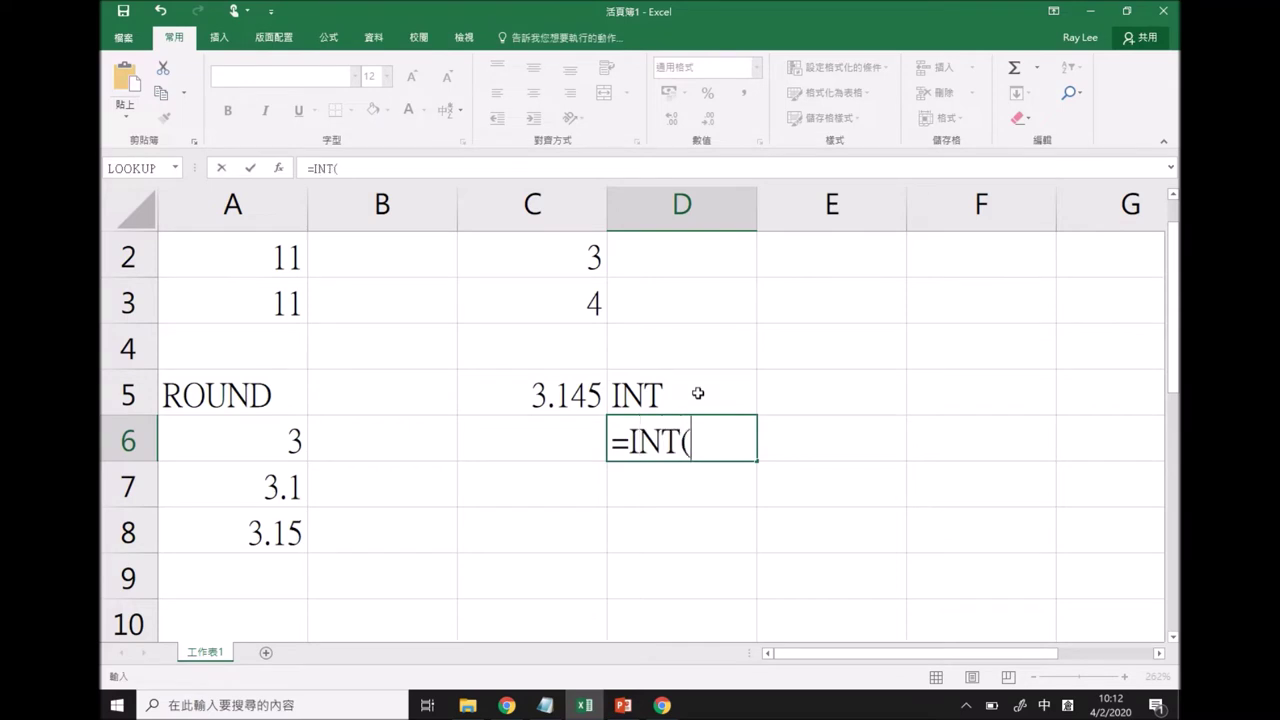
left_click(578, 397)
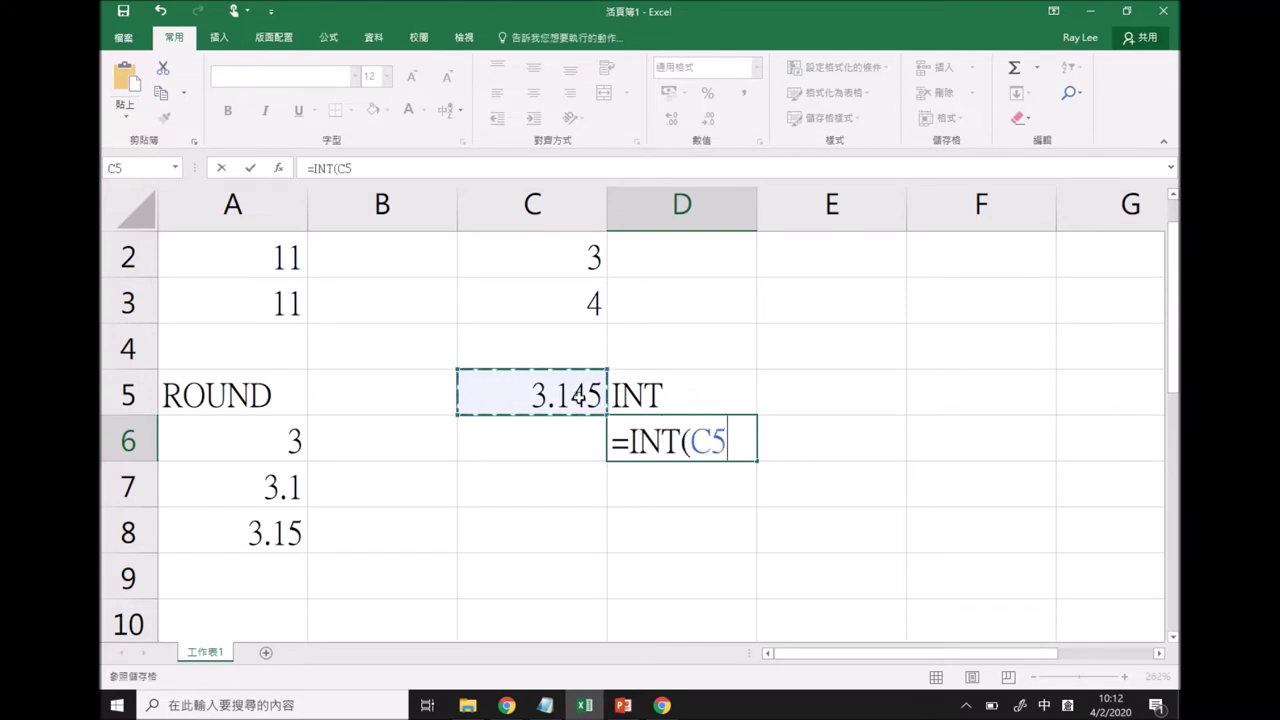
type(")")
key("Return")
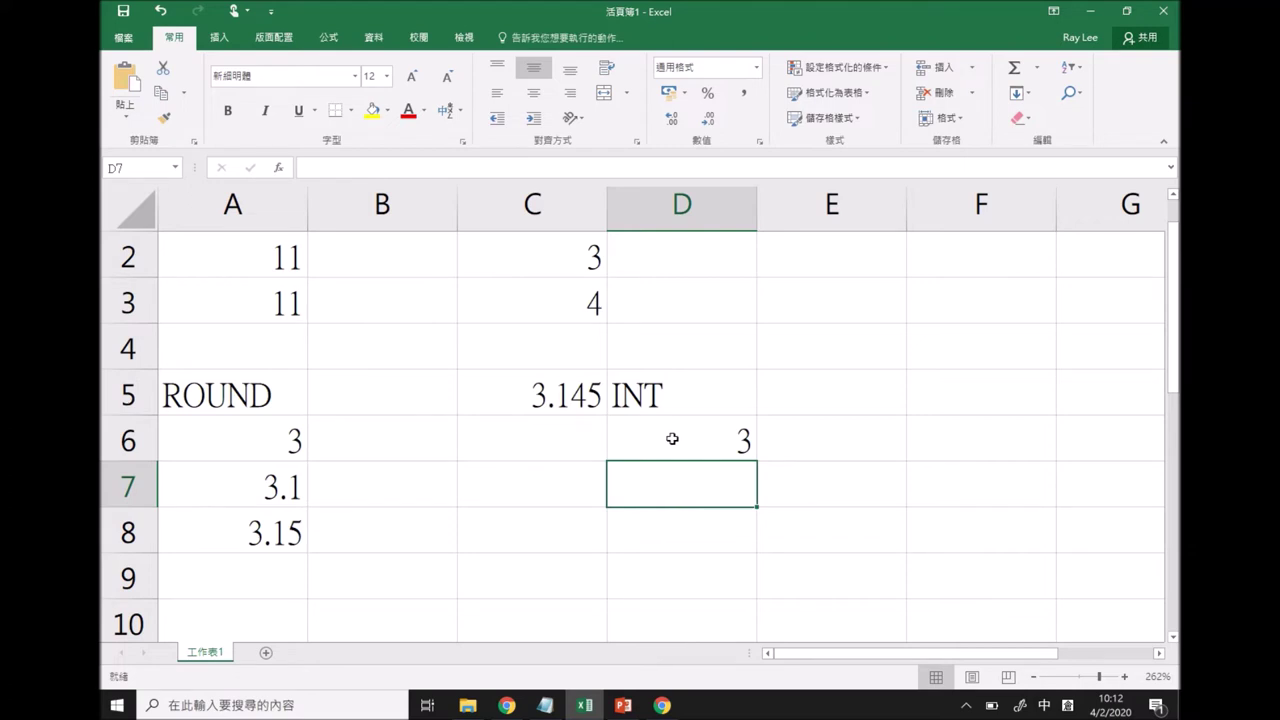
Set the sample number in C5 to 3.6 and check the INT formula in D6
left_click(564, 398)
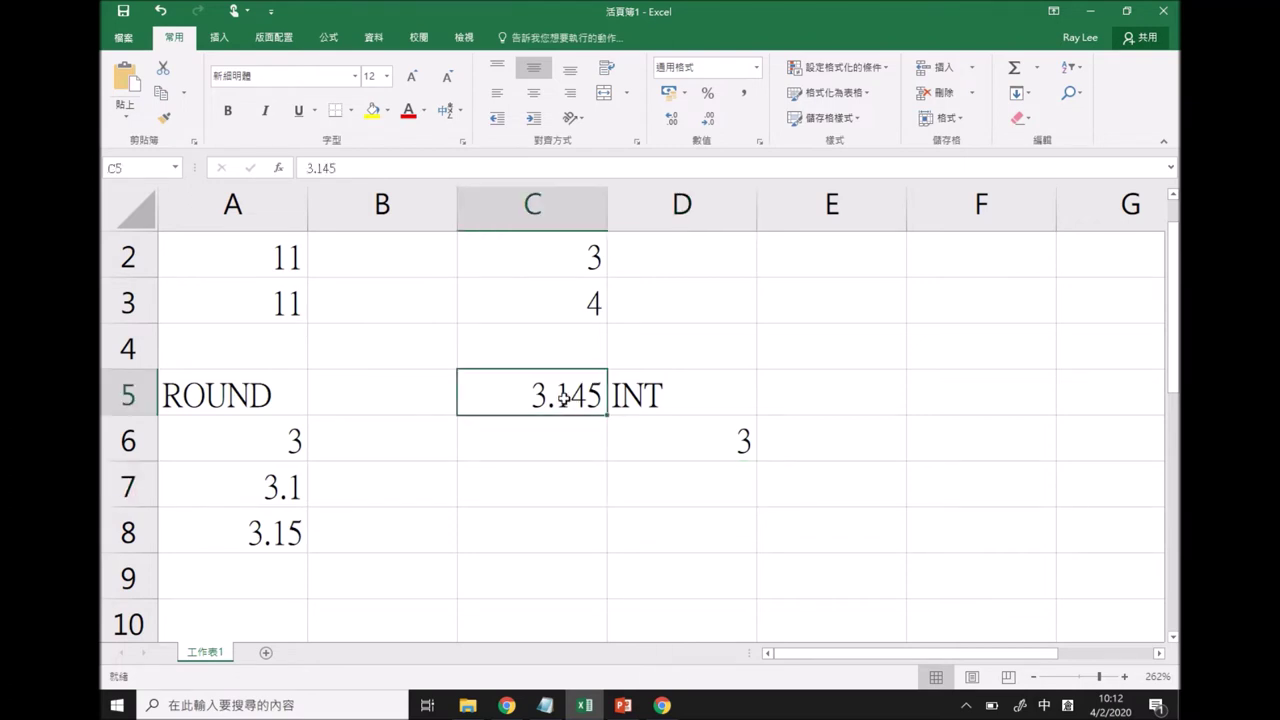
type("3.6")
key("Return")
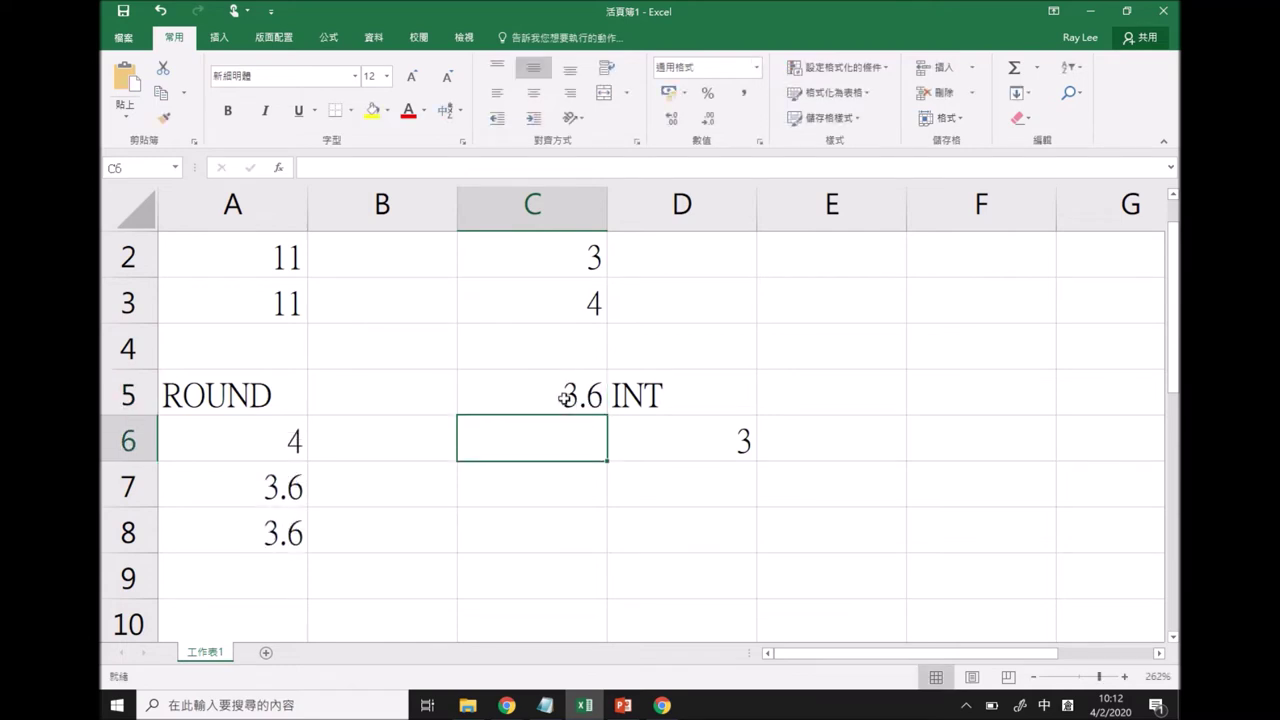
left_click(726, 441)
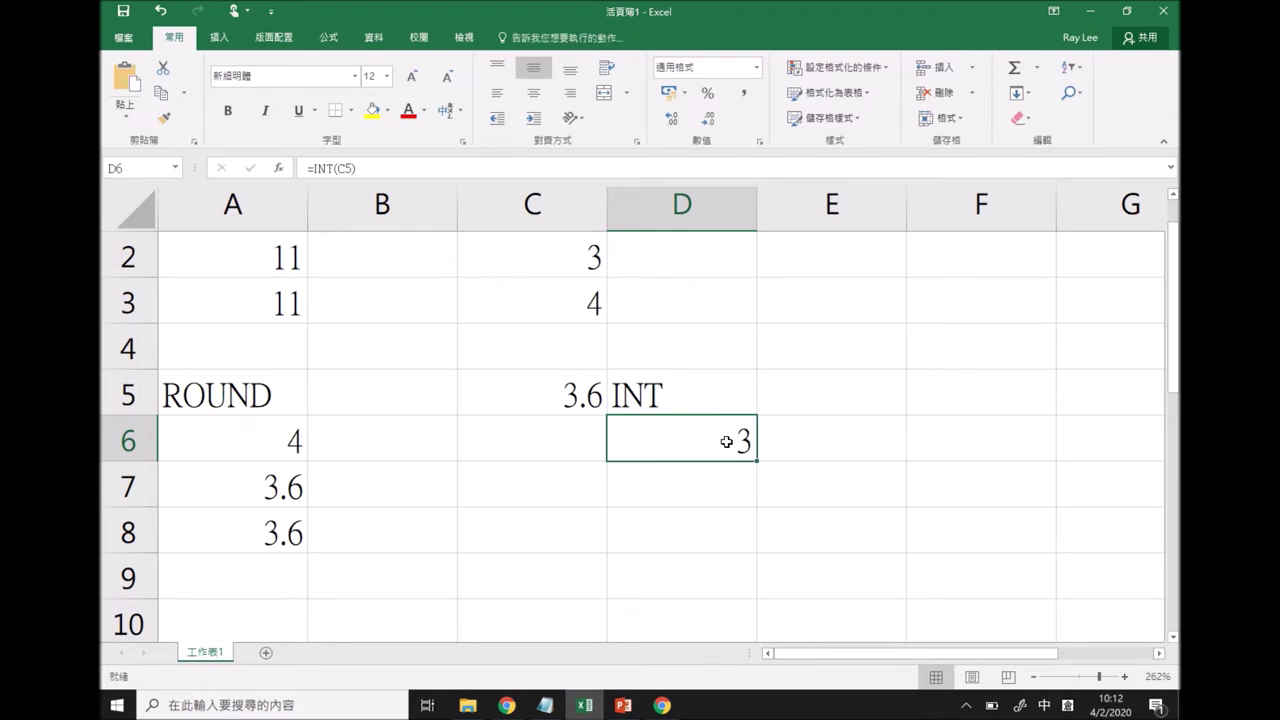
Set the sample number in C5 to 109.3
left_click(566, 400)
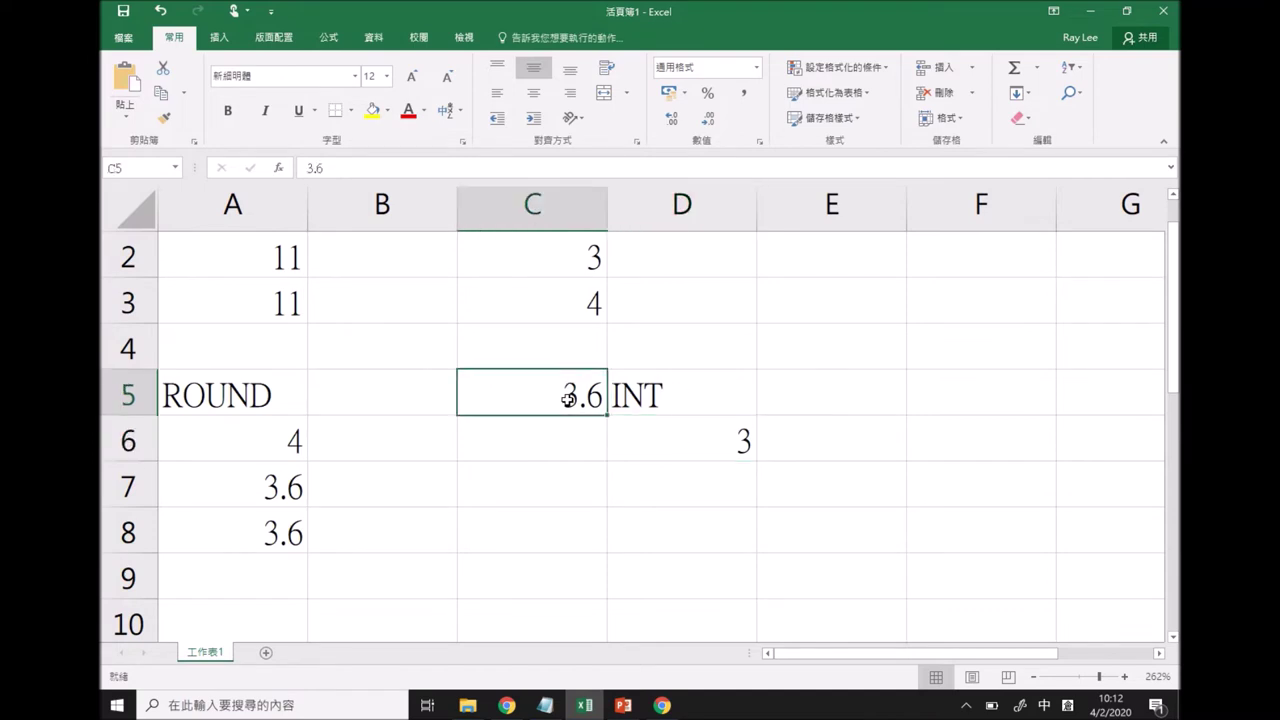
type("109.3")
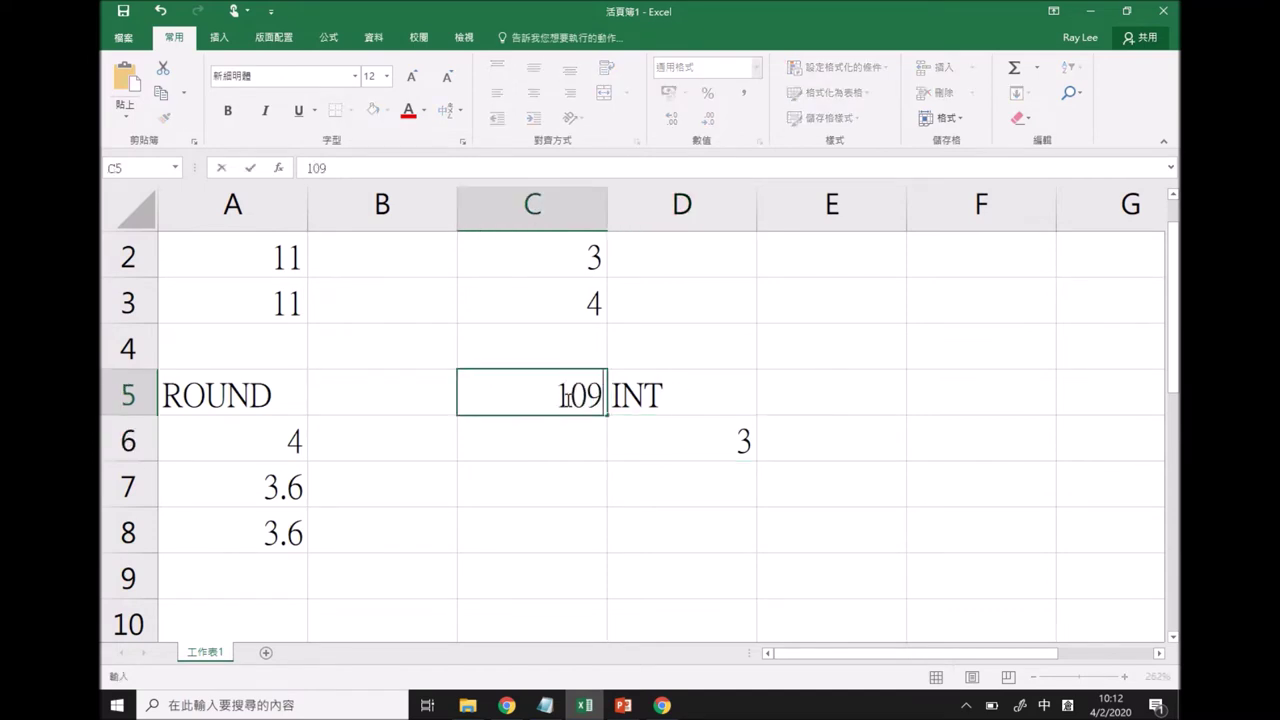
key("Return")
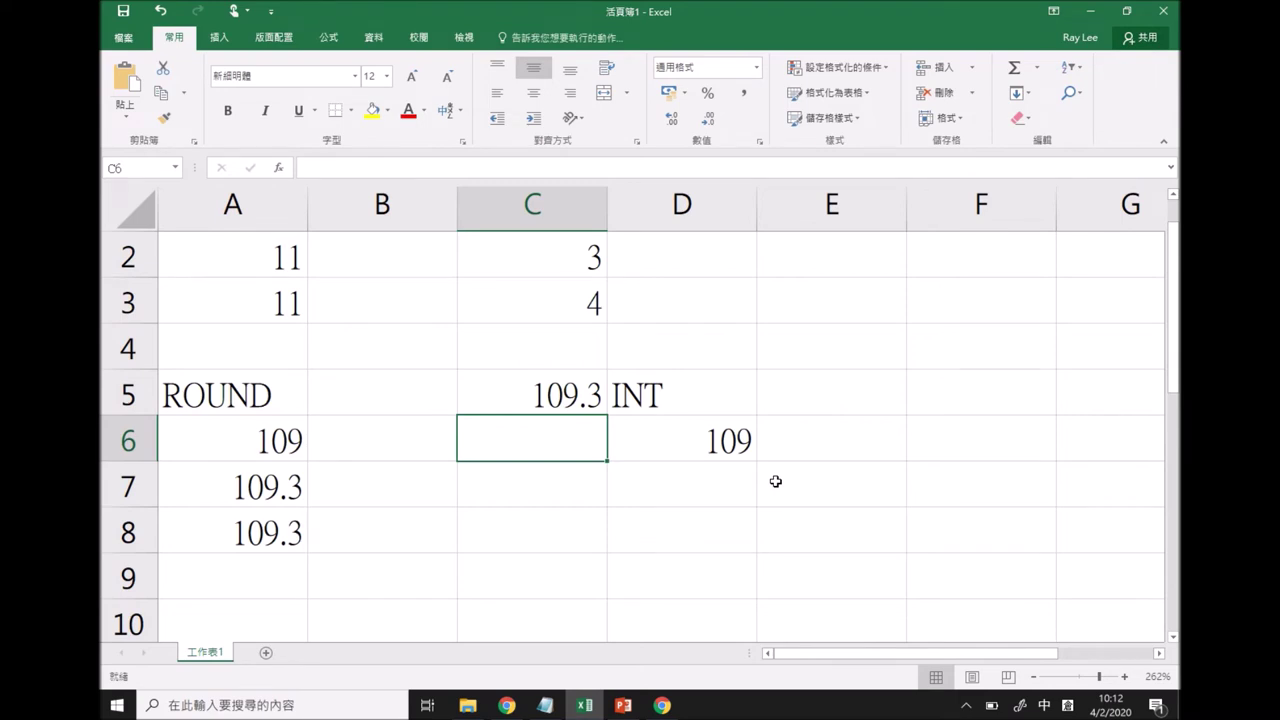
Enter the label POWER in E5 and the sample numbers 2 in G5 and 3 in G6
left_click(838, 406)
type("POWER")
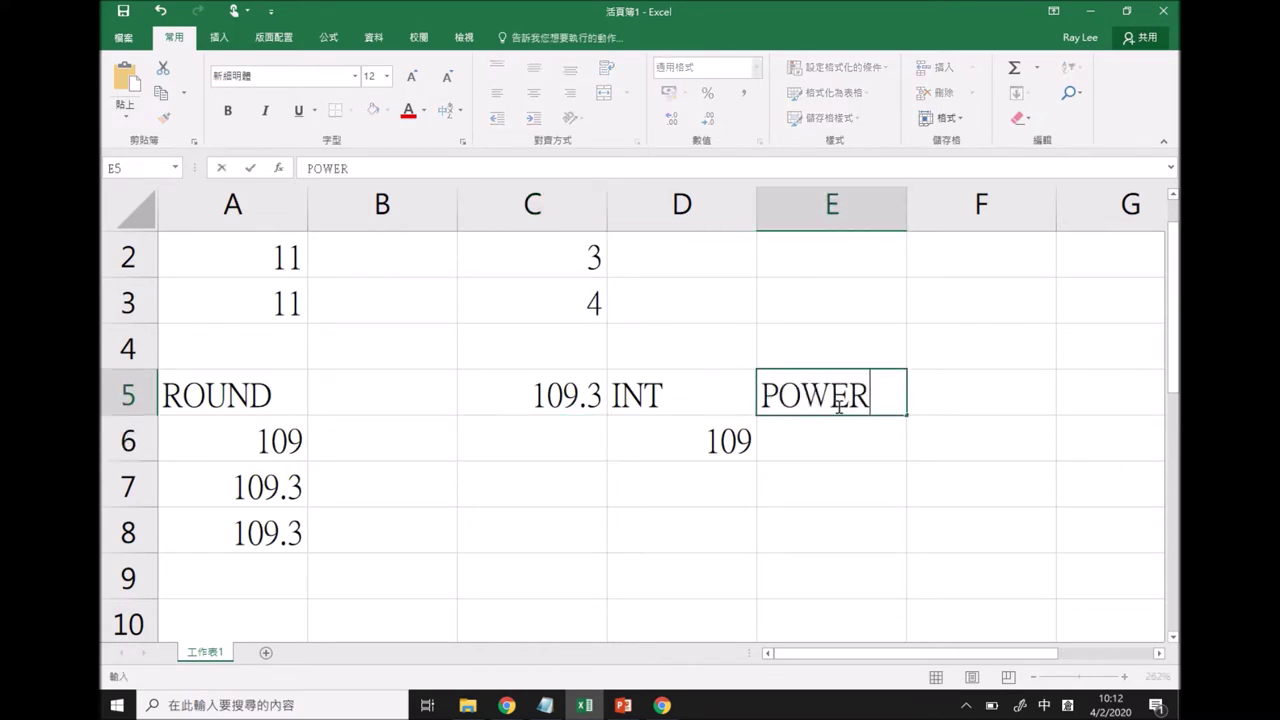
key("Return")
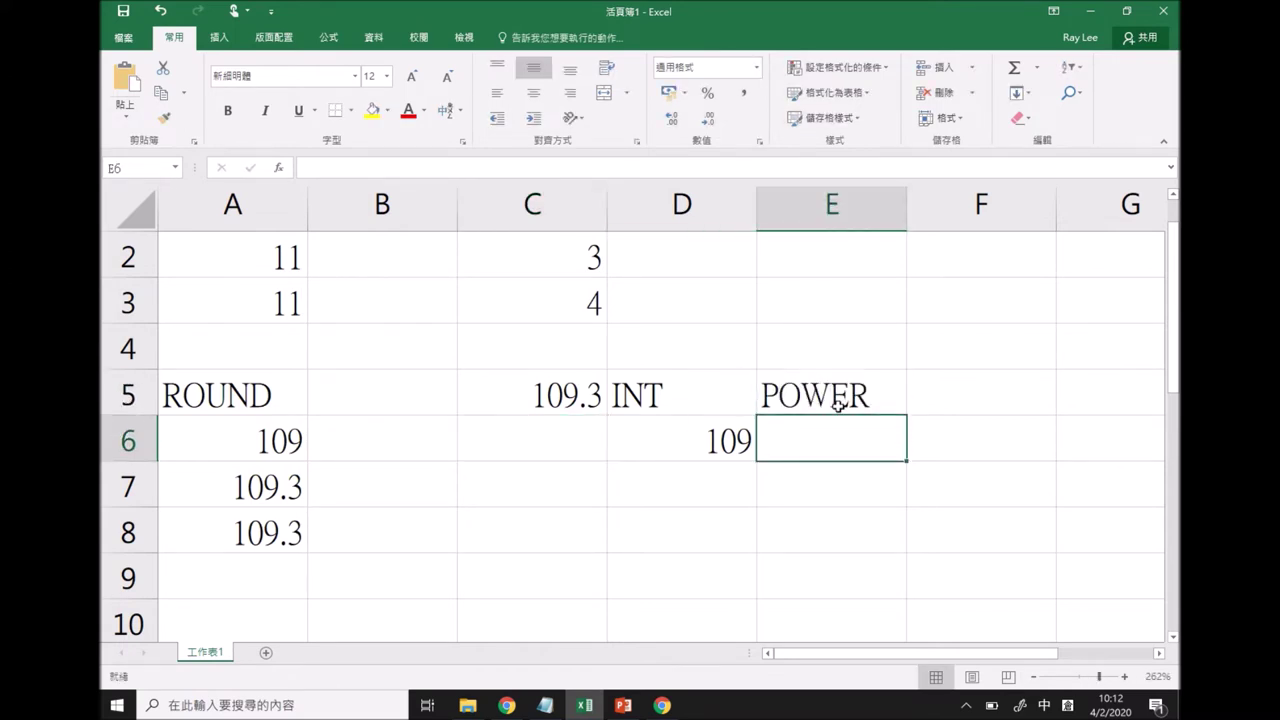
key("Right")
key("Up")
key("Right")
key("F2")
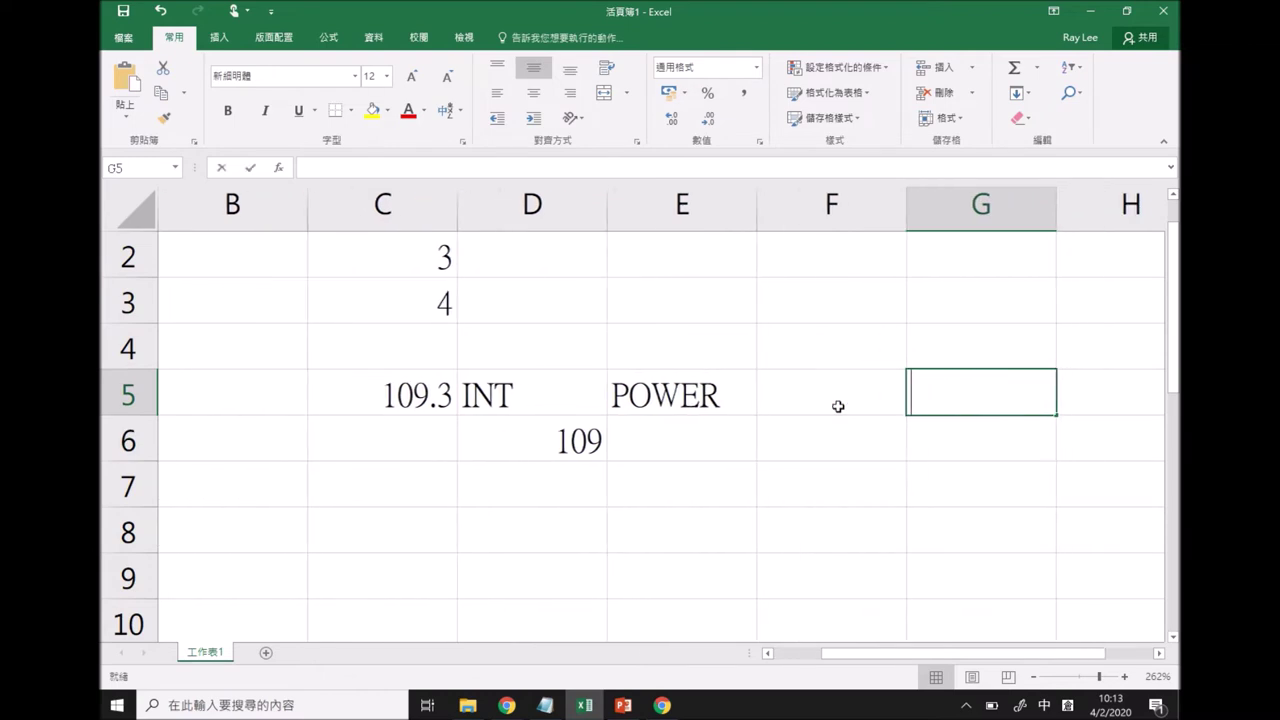
type("2")
key("Return")
type("3")
Enter =POWER(G5,G6) in E6, using G5 as the base and G6 as the exponent
key("Left")
key("Left")
key("F2")
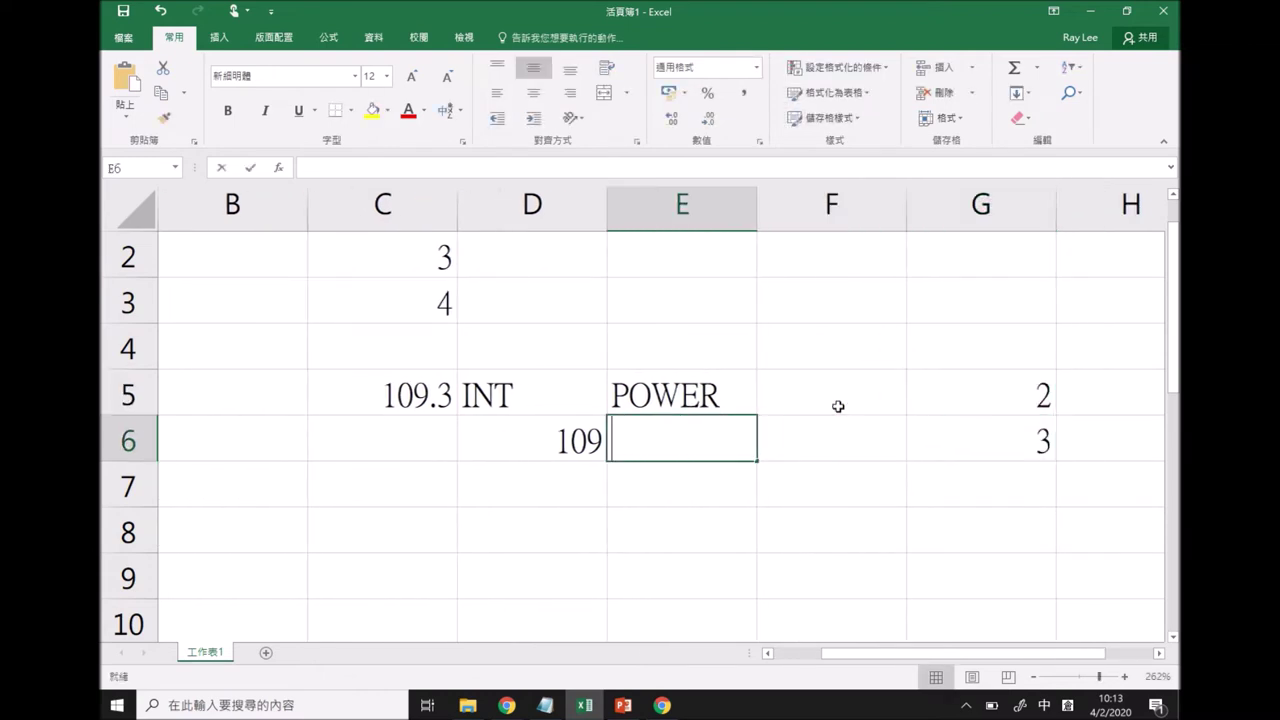
type("=power")
key("Escape")
key("shift")
type("power(")
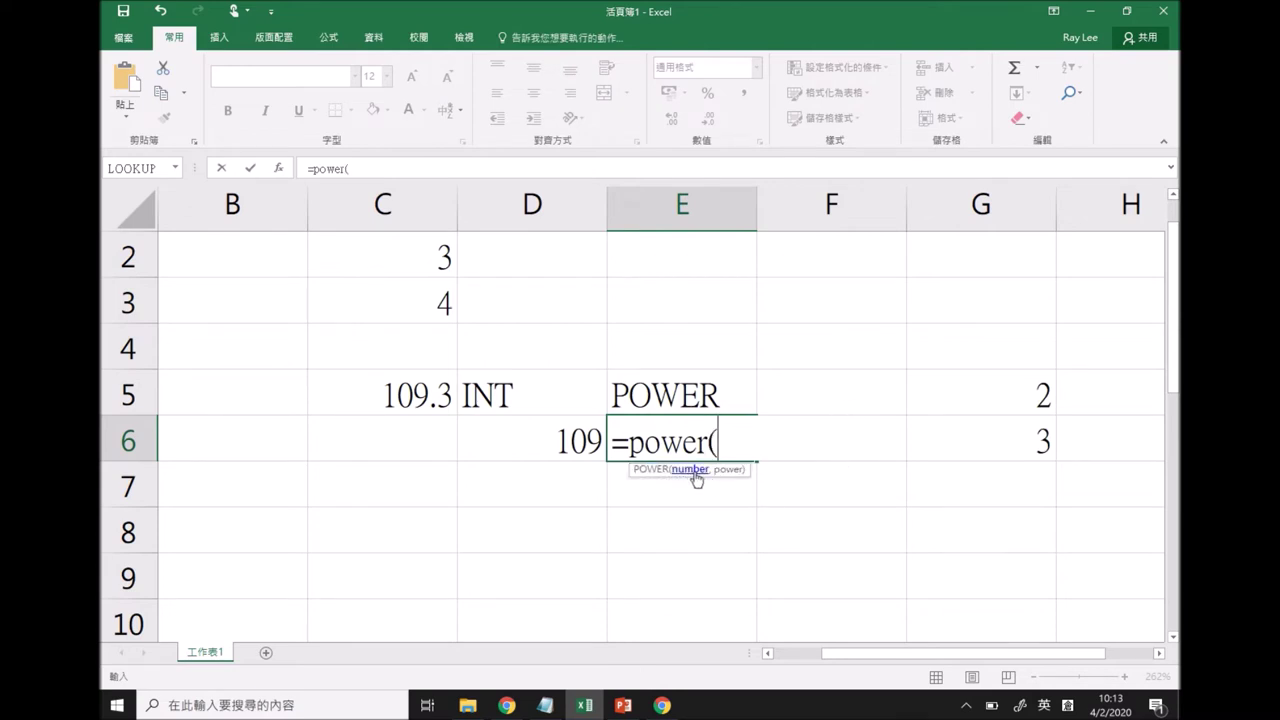
left_click(980, 405)
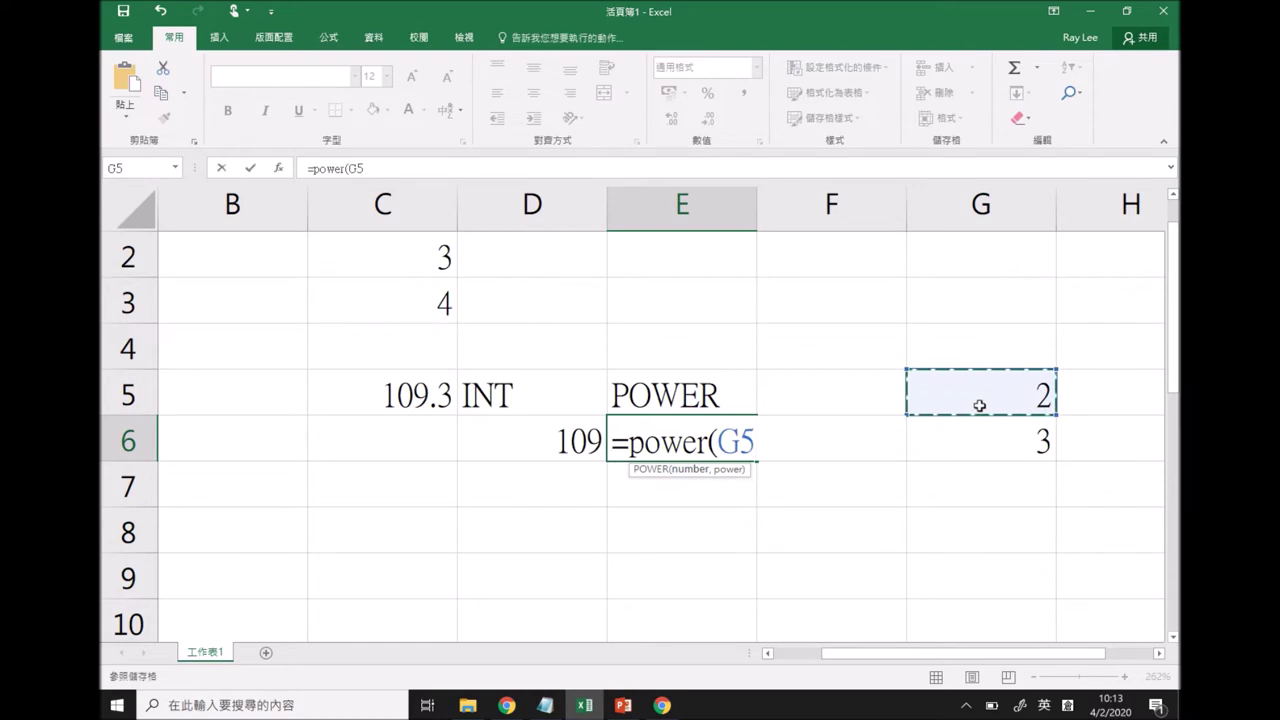
type(",")
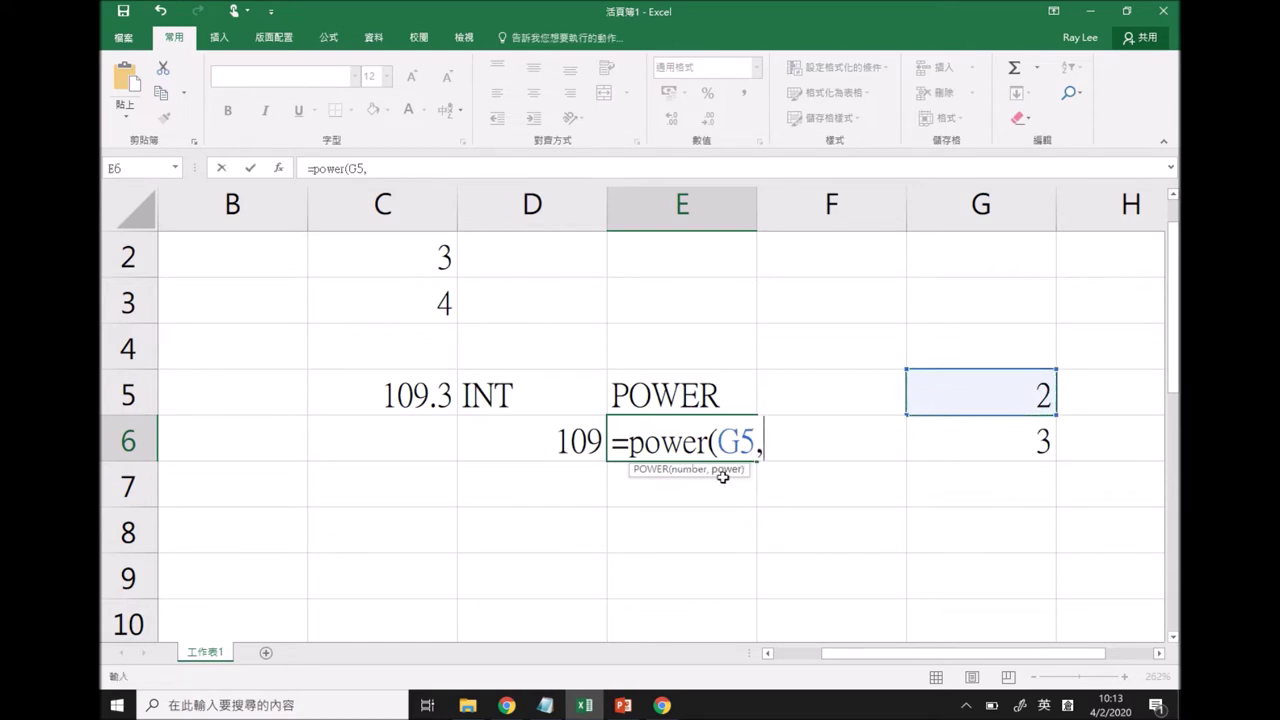
left_click(1004, 451)
type(")")
key("Return")
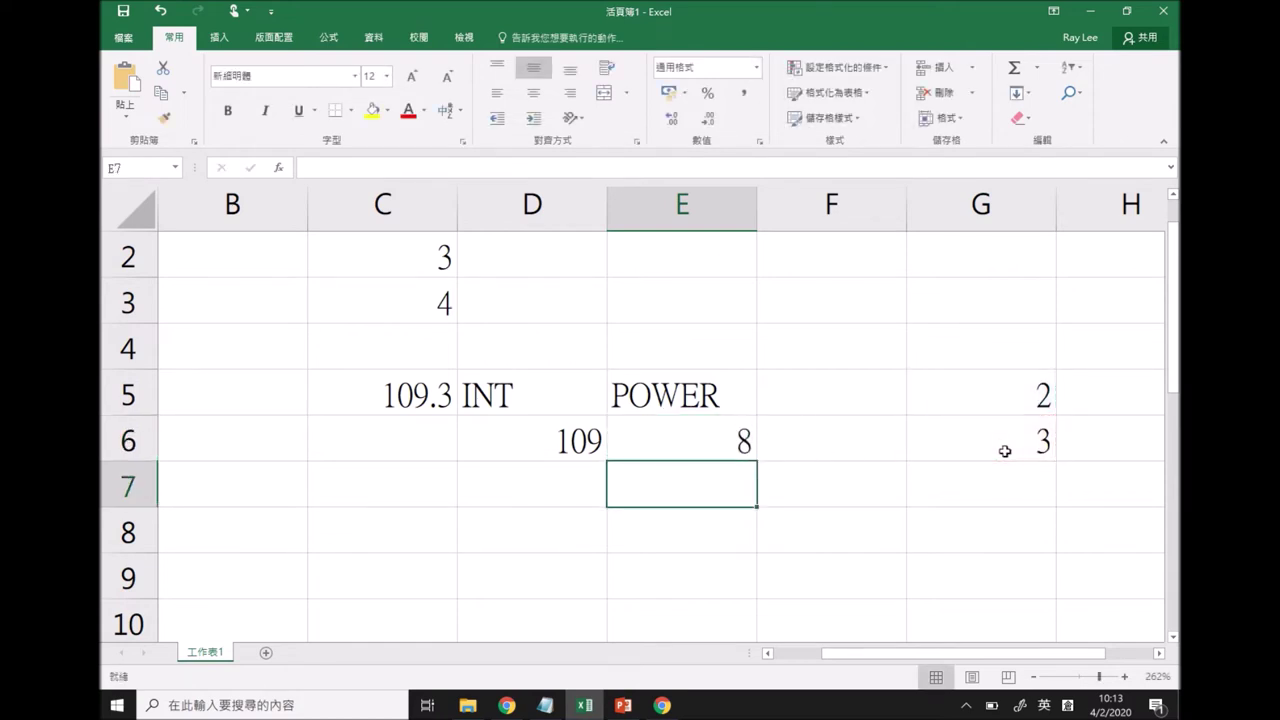
Inspect the arguments of the POWER formula in E6, highlighting the base reference G5
left_click(740, 443)
double_click(740, 443)
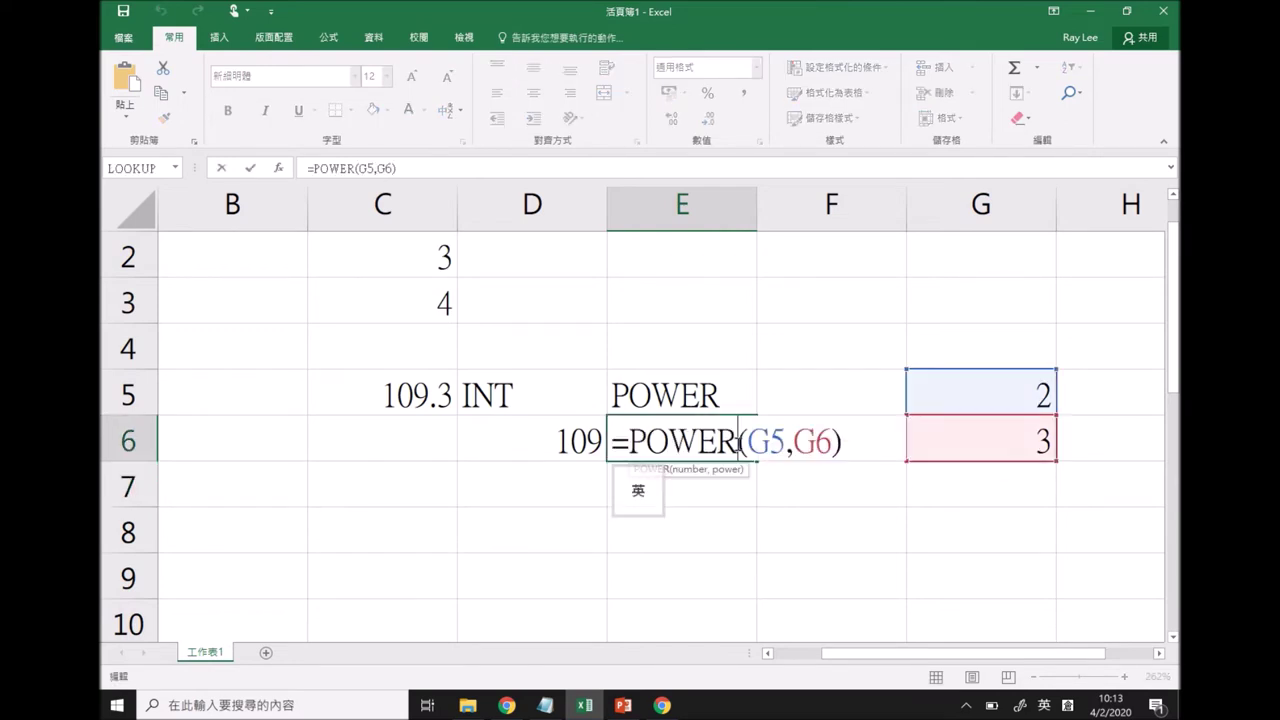
left_click_drag(787, 443, 748, 443)
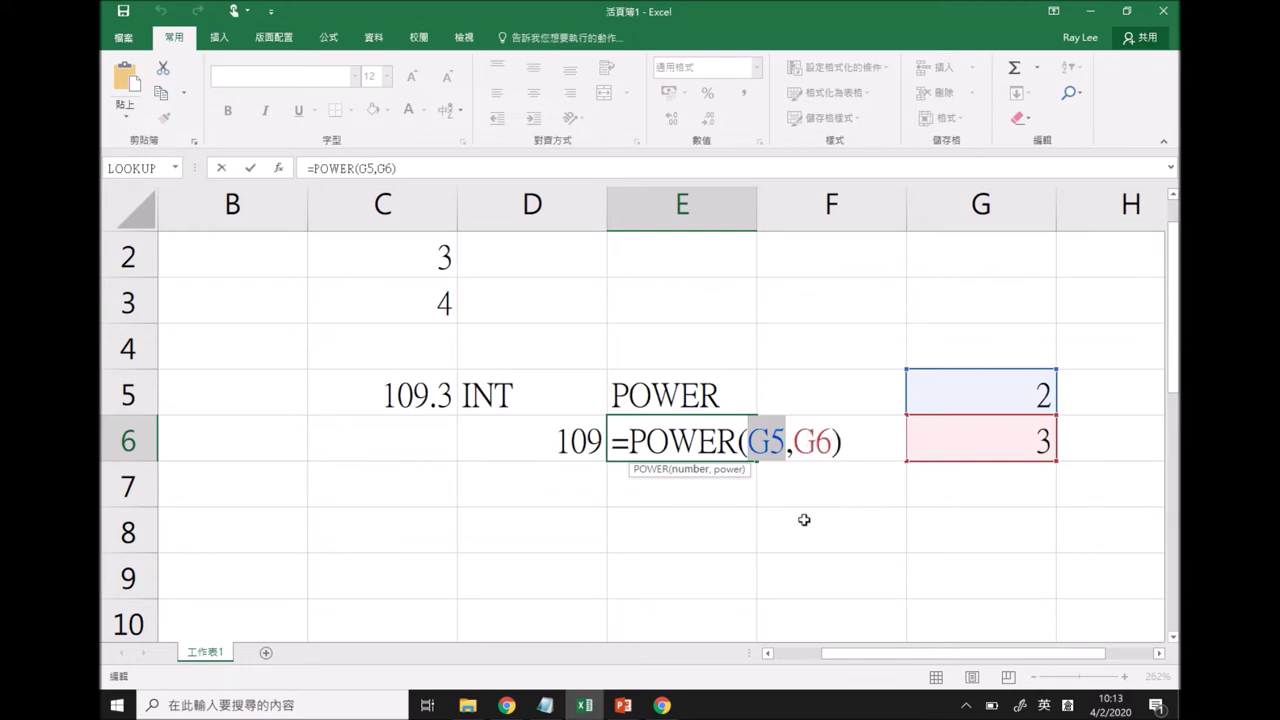
key("Return")
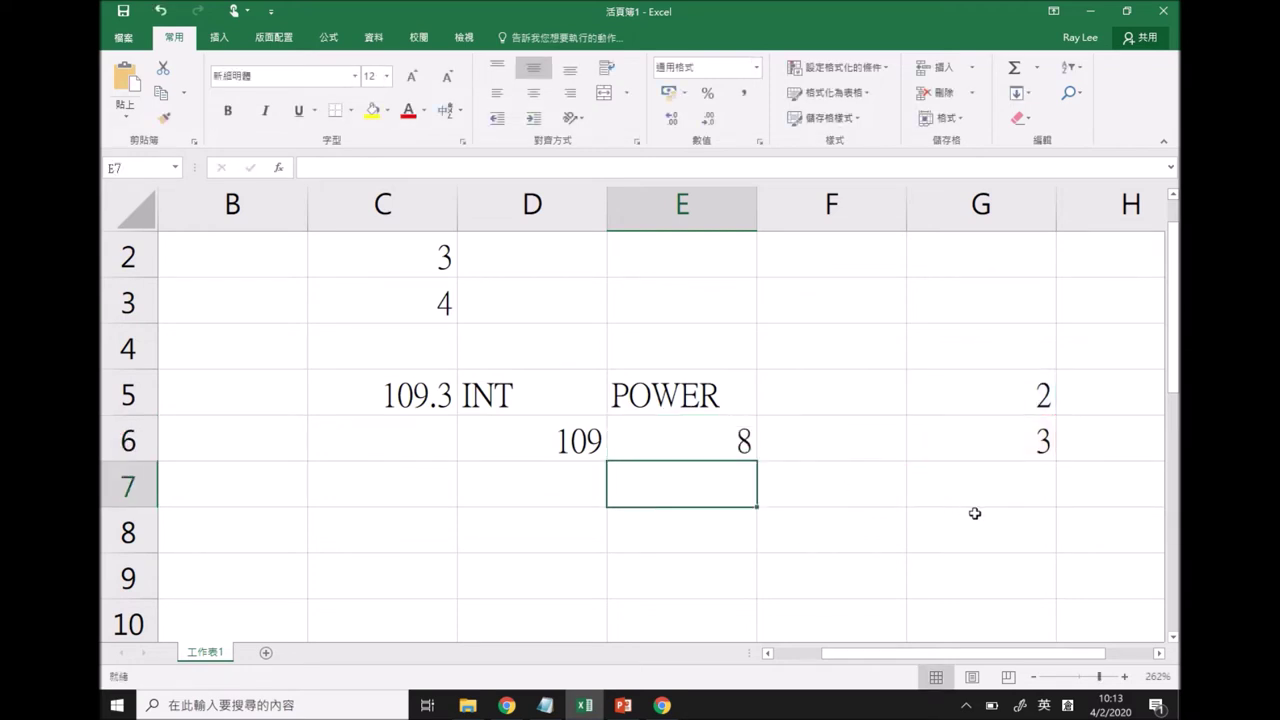
Set the exponent in G6 to 4
key("Up")
key("Up")
key("Right")
key("Right")
key("Down")
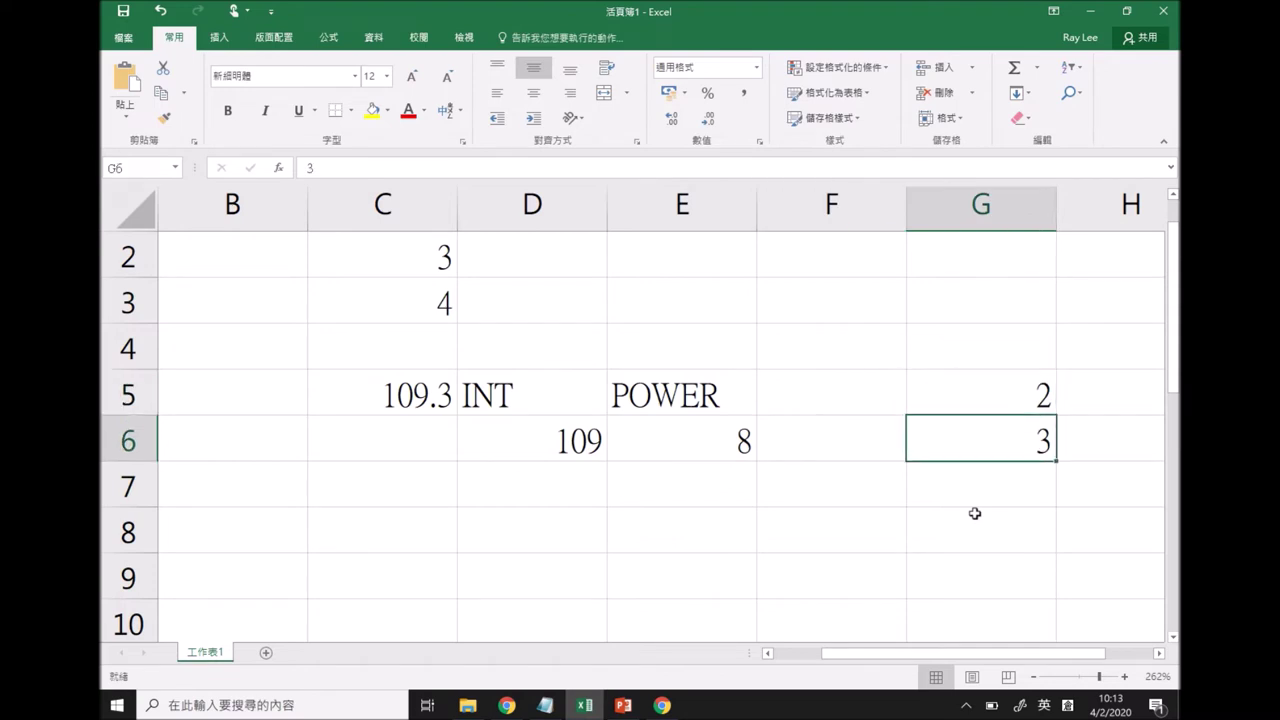
type("4")
key("Return")
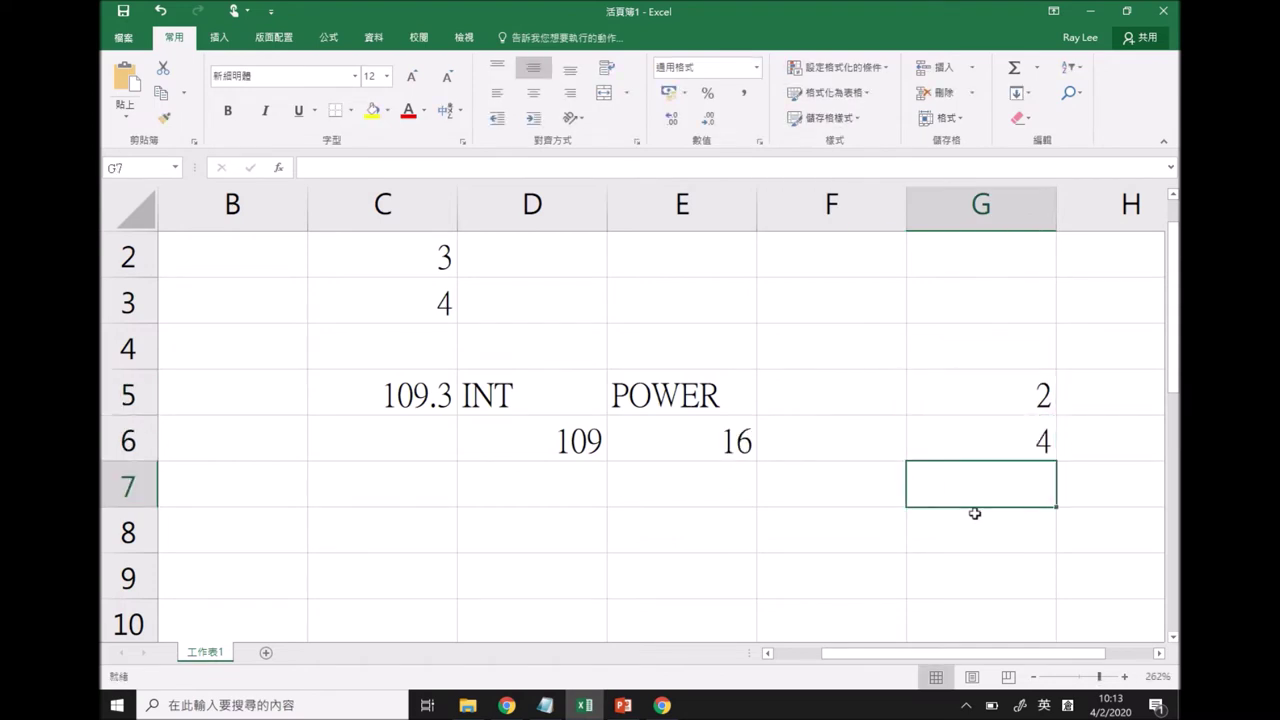
Enter the labels MOD in A10 and RAND in B10 below the ROUND examples
scroll(975, 513, "left", 1)
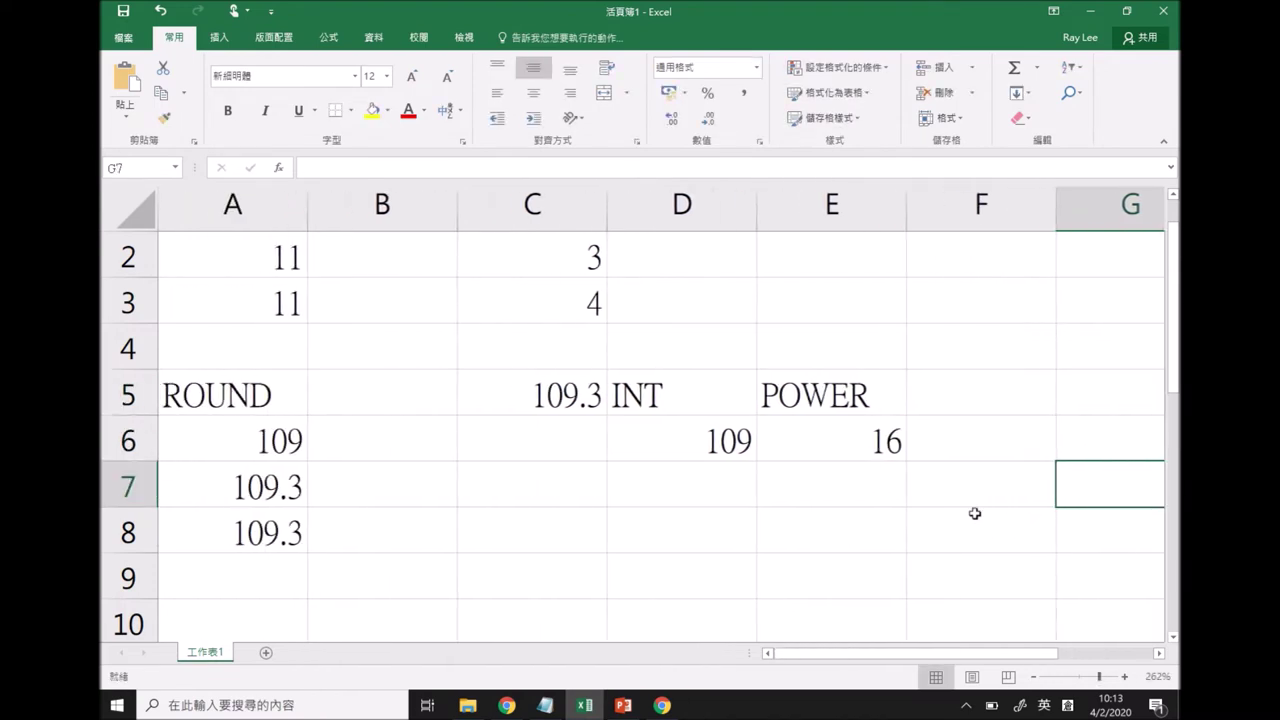
scroll(975, 513, "up", 1)
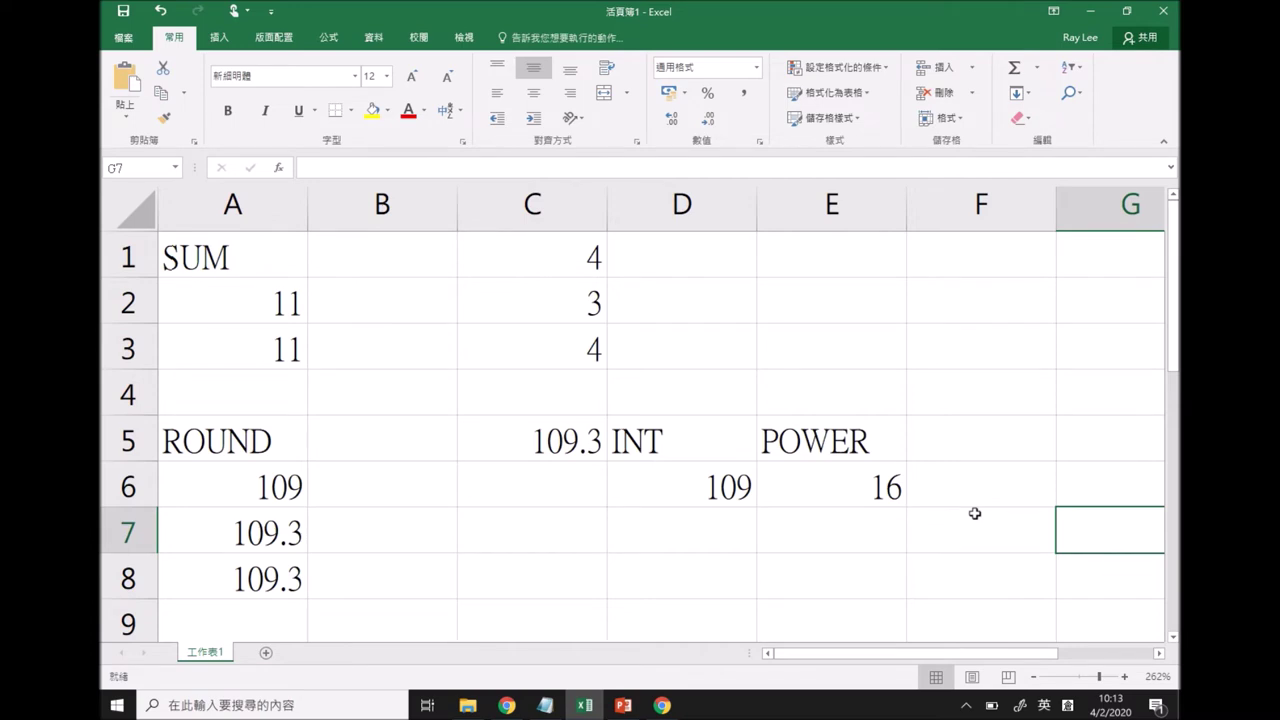
scroll(975, 510, "right", 2)
scroll(974, 514, "left", 2)
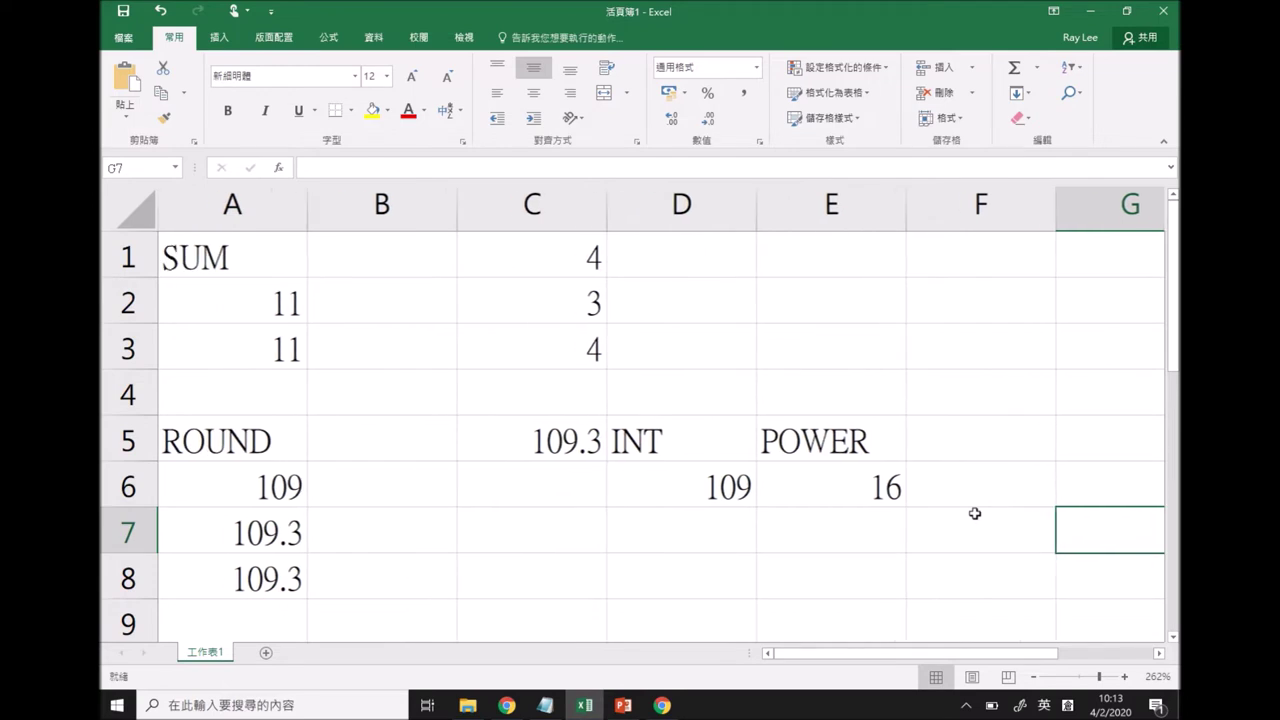
left_click(704, 592)
scroll(703, 591, "down", 2)
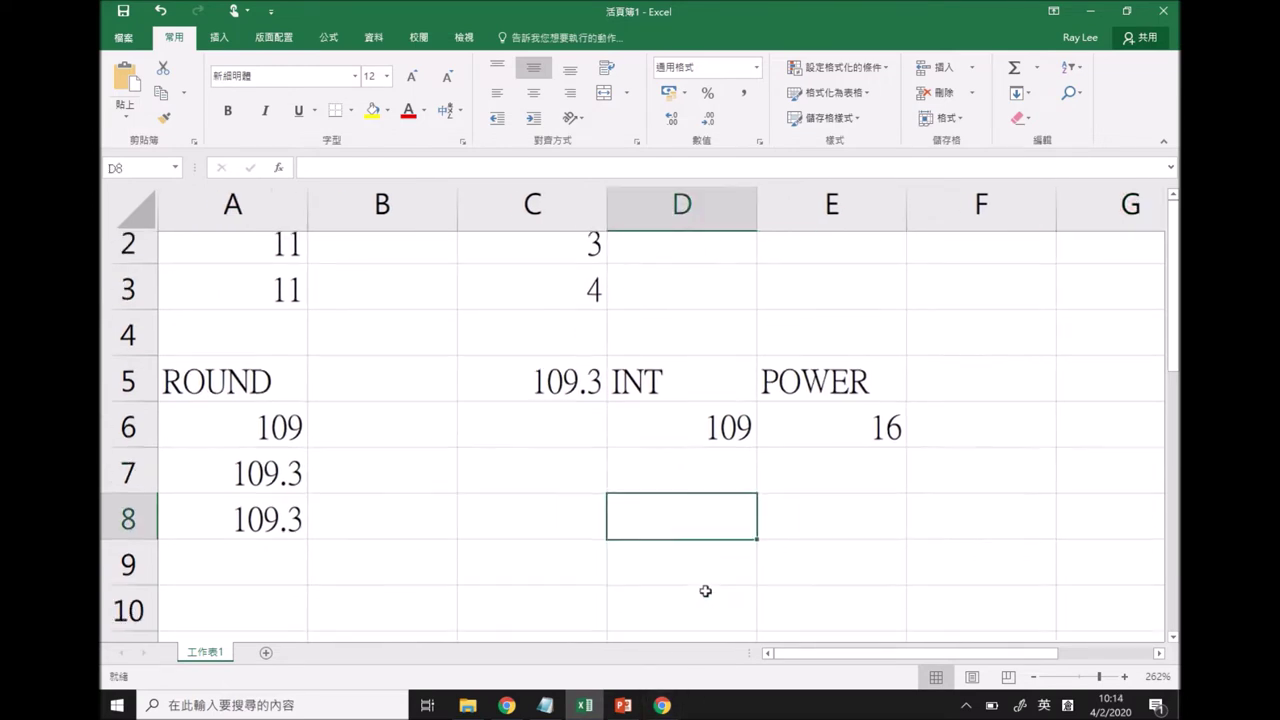
left_click(291, 574)
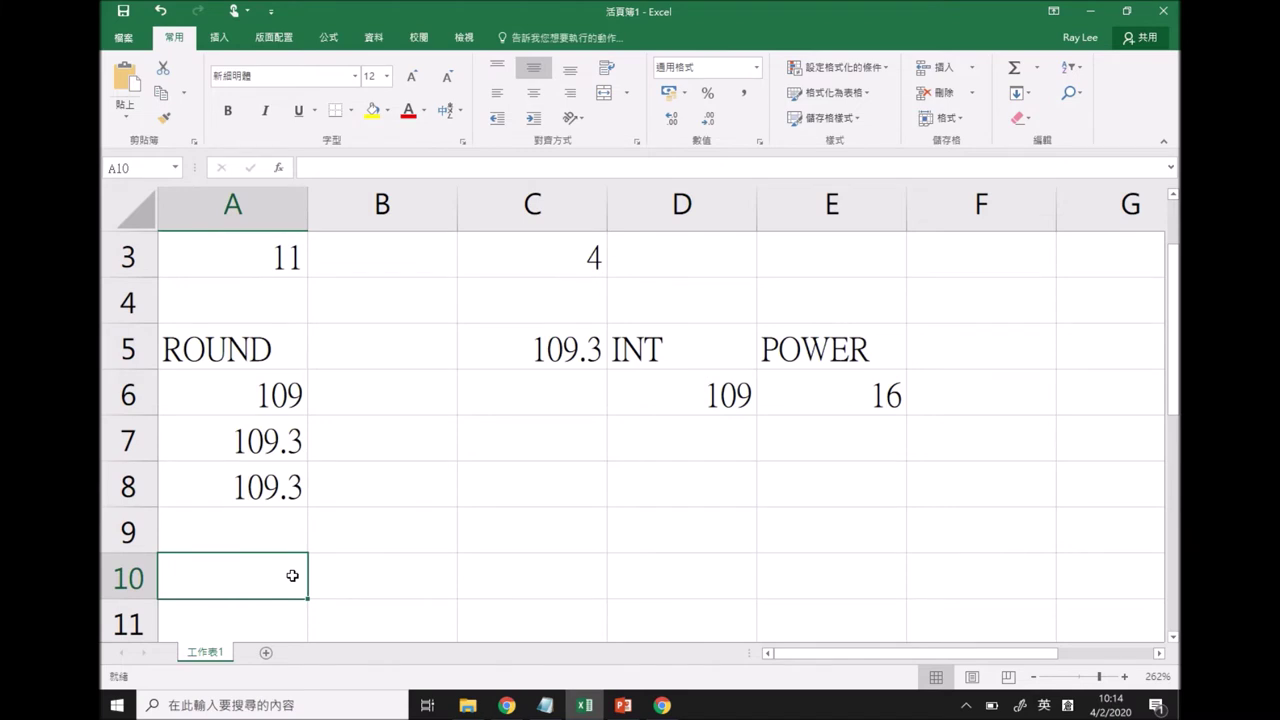
type("MOD")
key("Tab")
type("RAND")
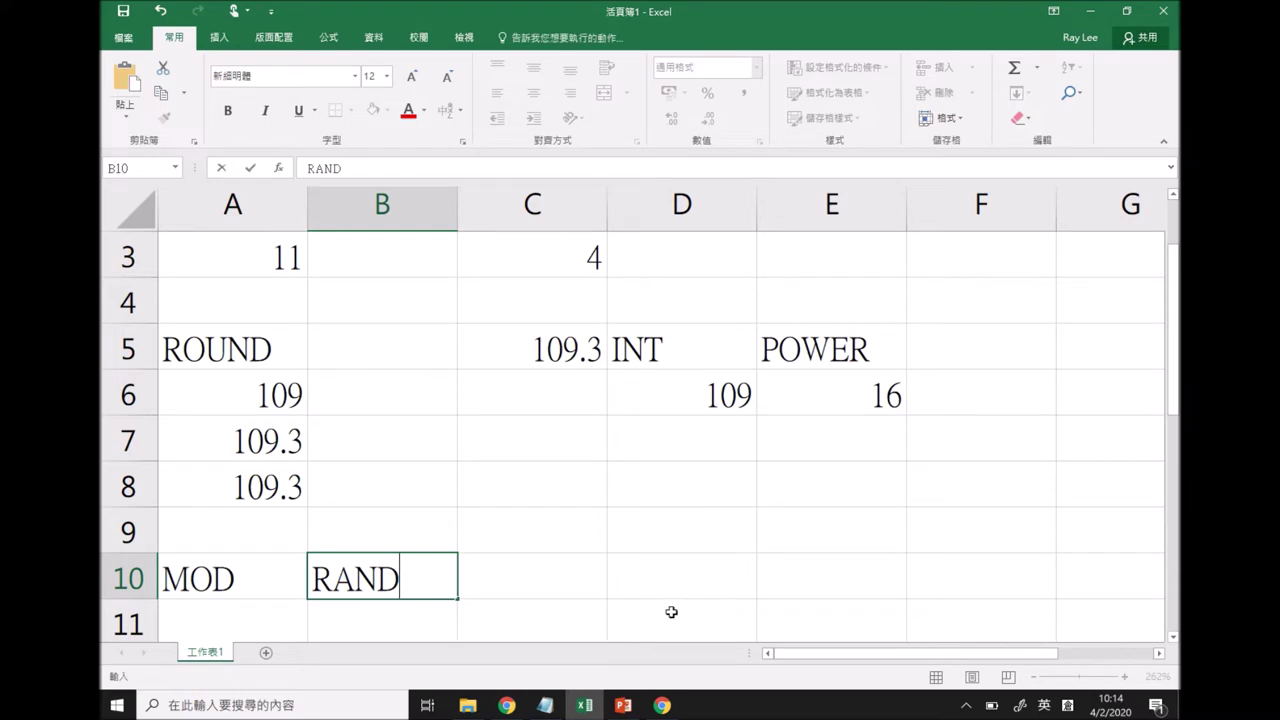
left_click(660, 704)
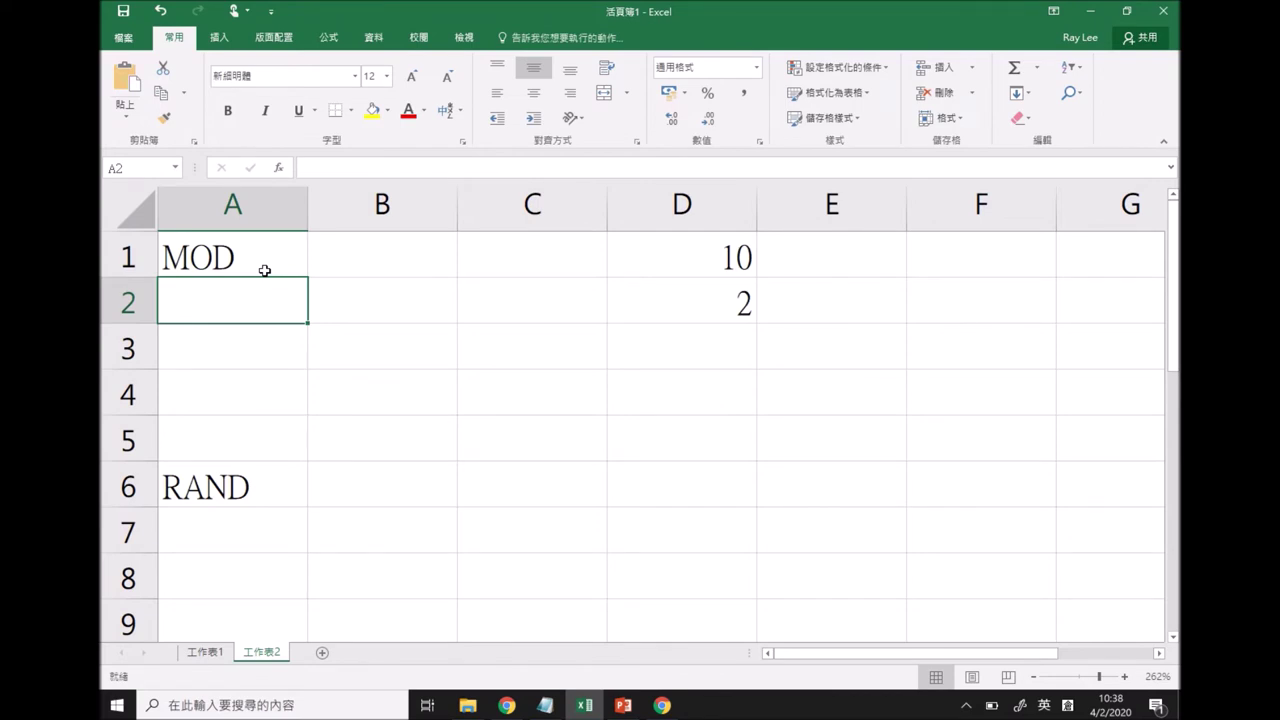
Enter =MOD(D1,D2) in A2 of 工作表2, using D1 as the number and D2 as the divisor
type("=MOD")
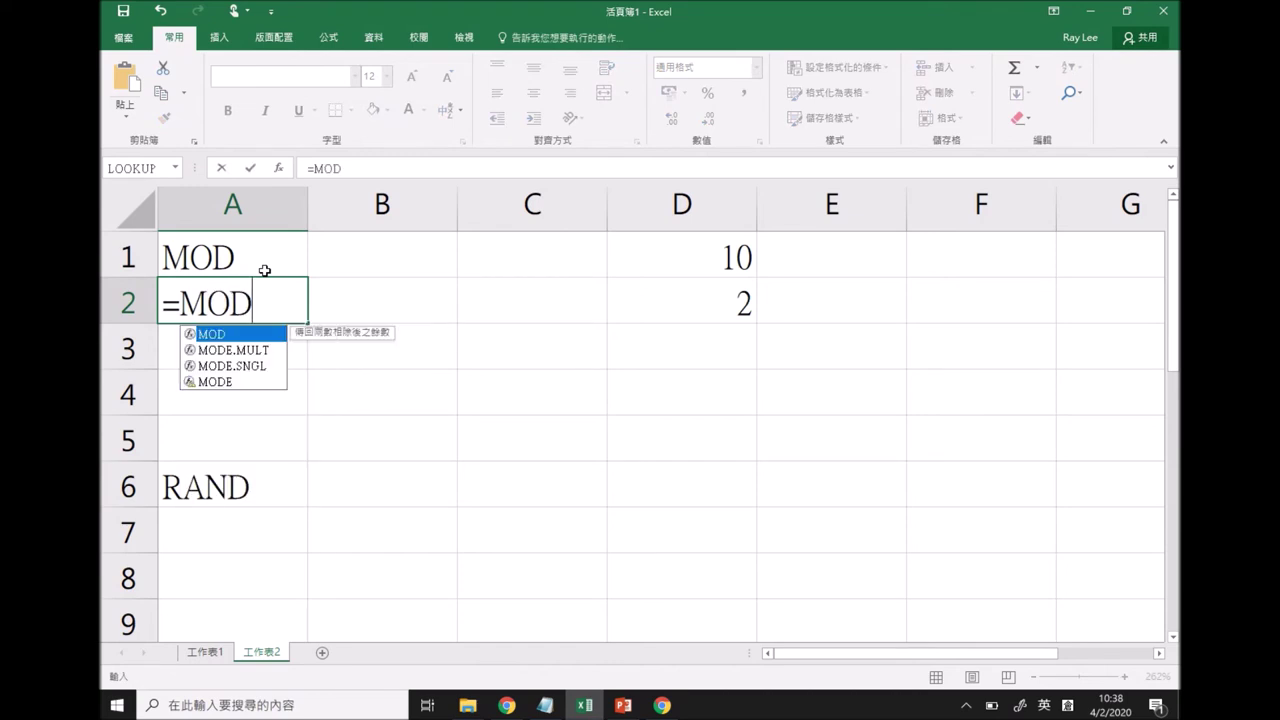
type("(")
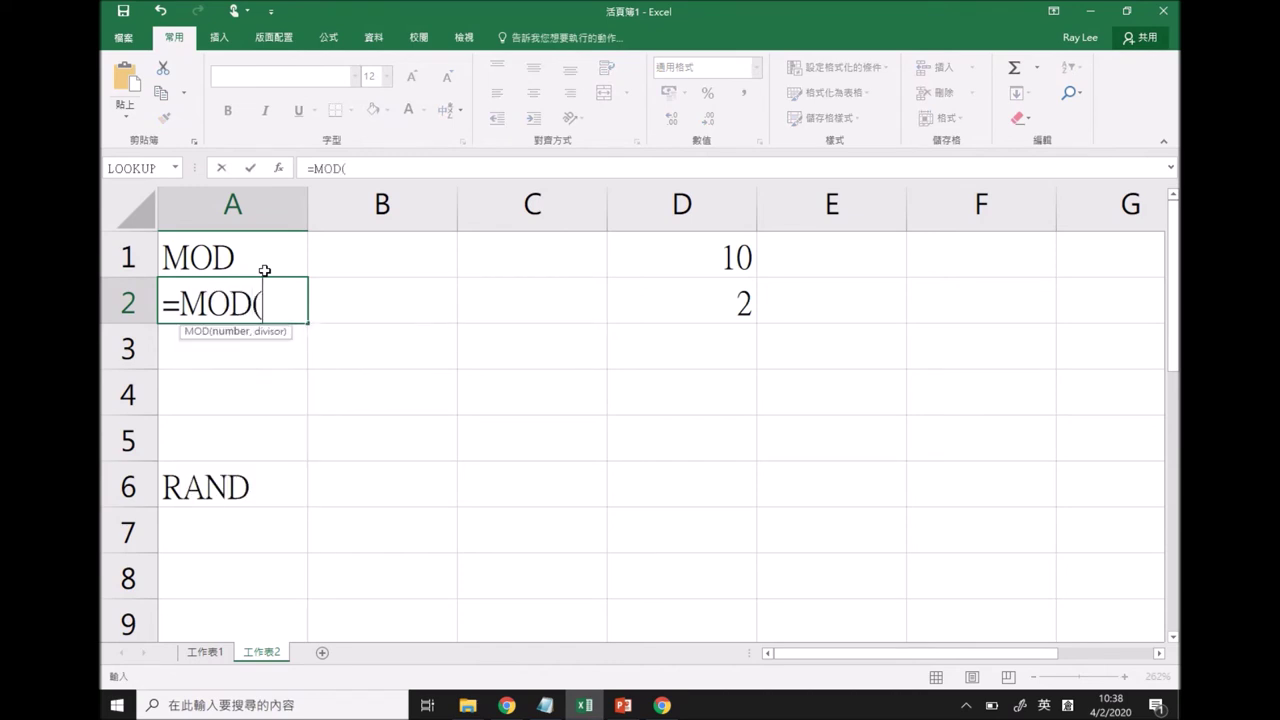
left_click(693, 261)
type(",")
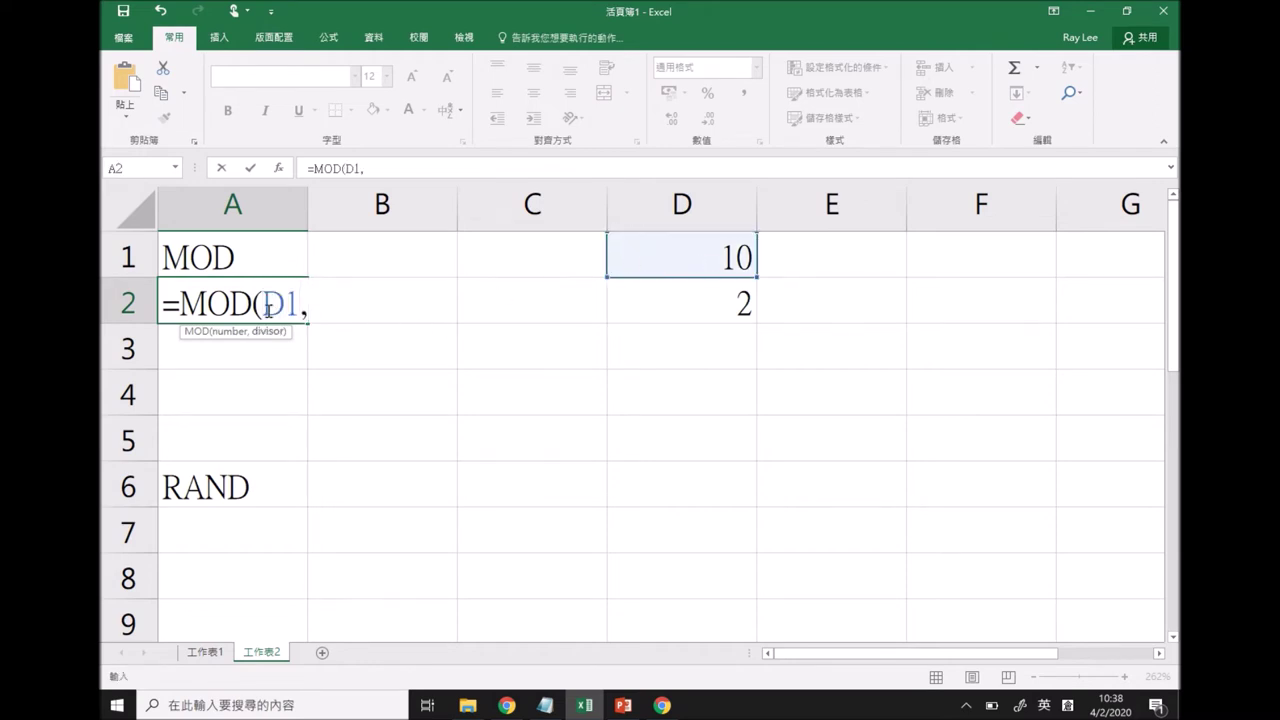
left_click(712, 309)
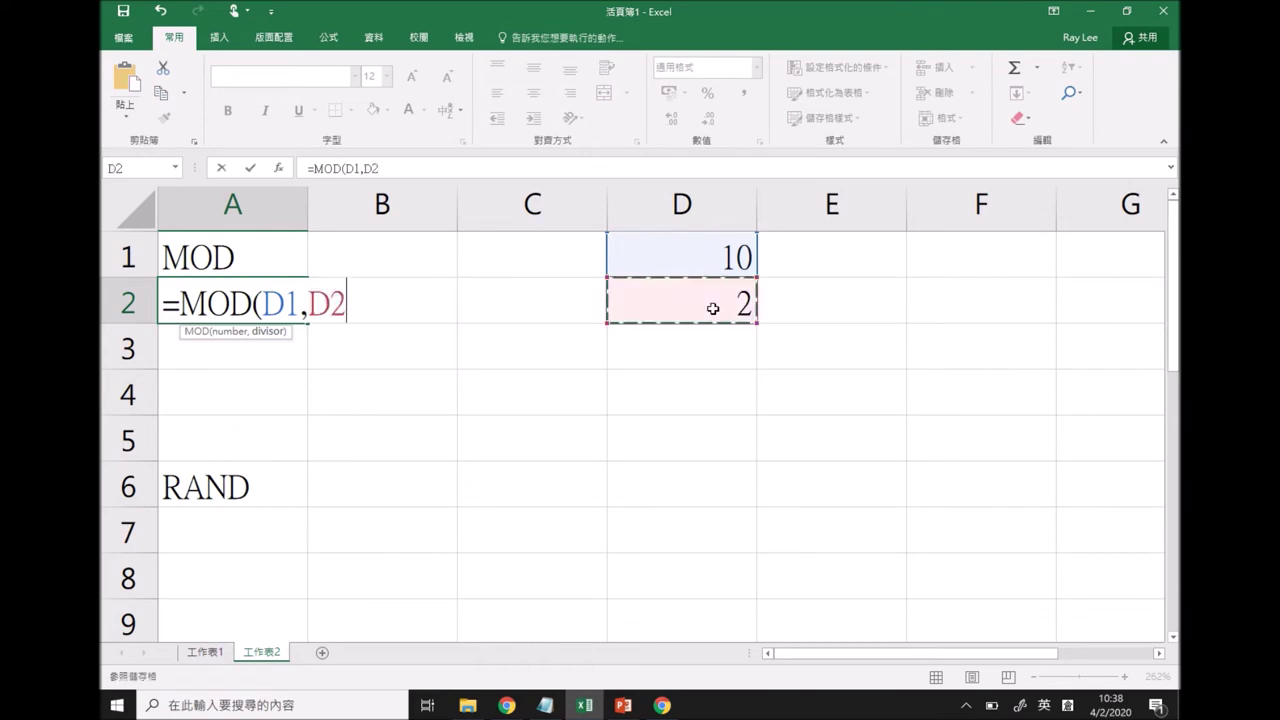
type(")")
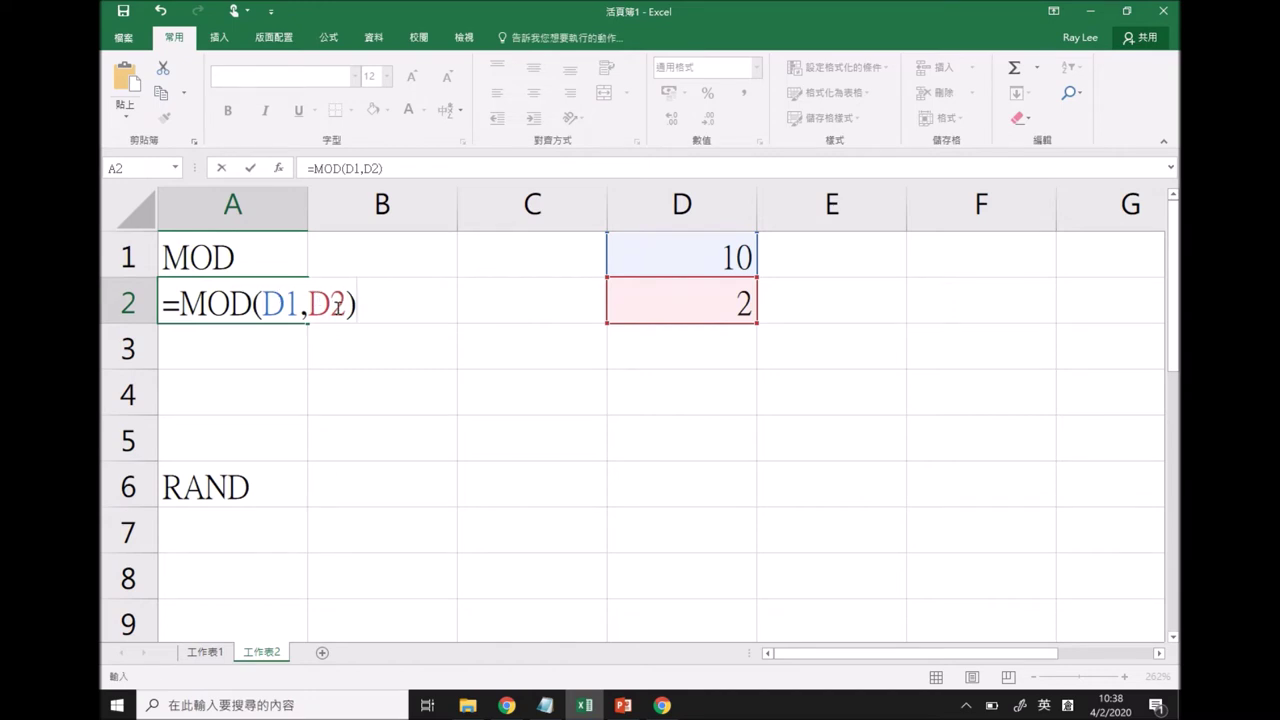
key("Return")
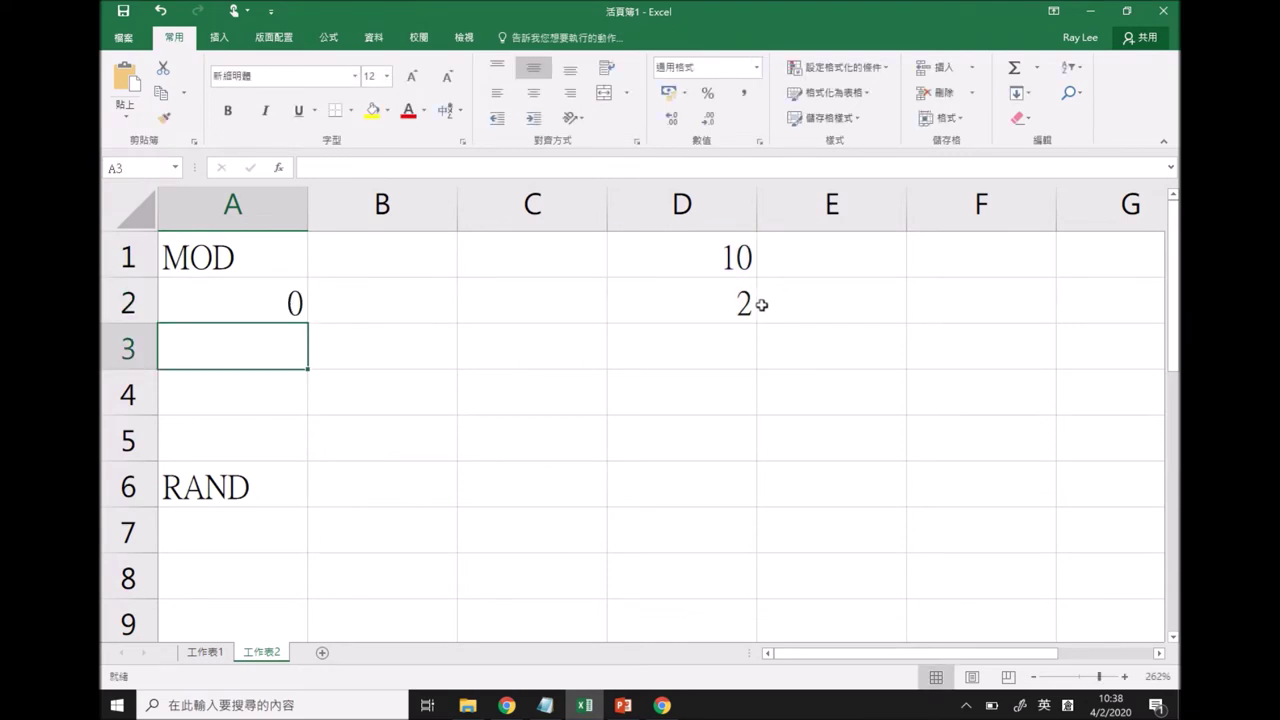
Try the divisors 3 and 4 in D2 to test the MOD formula
left_click(720, 304)
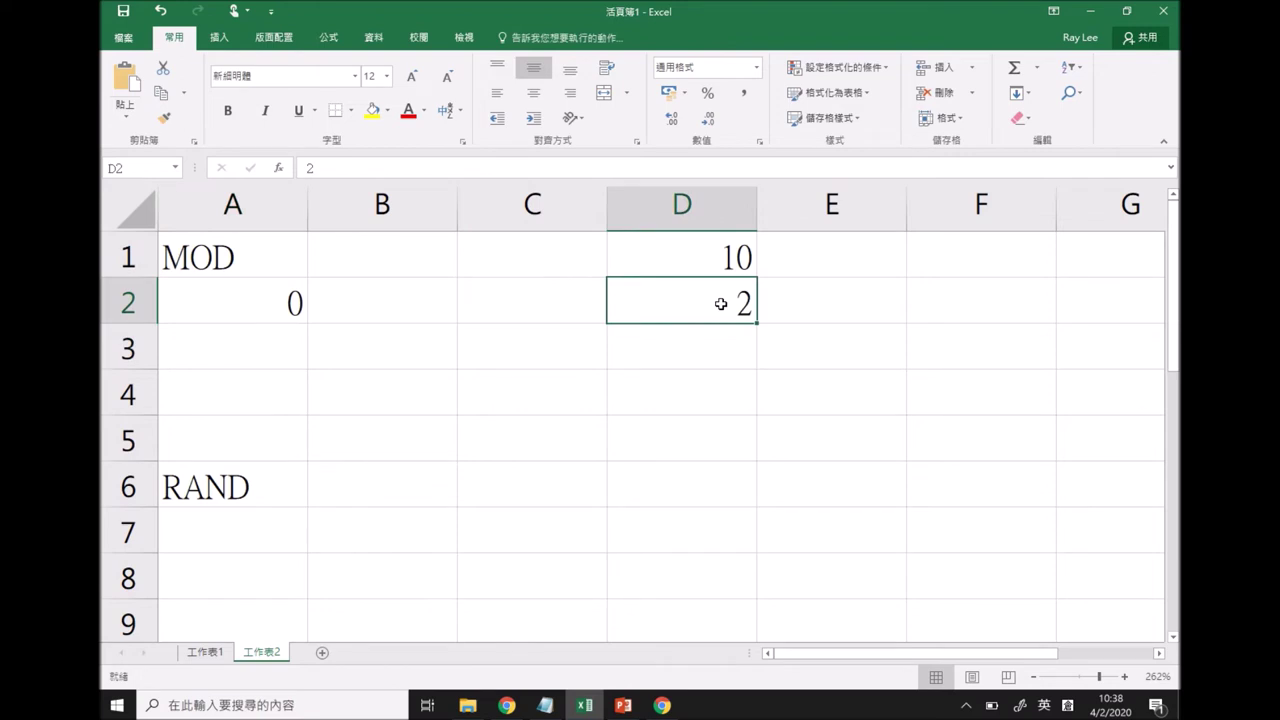
type("3")
key("Return")
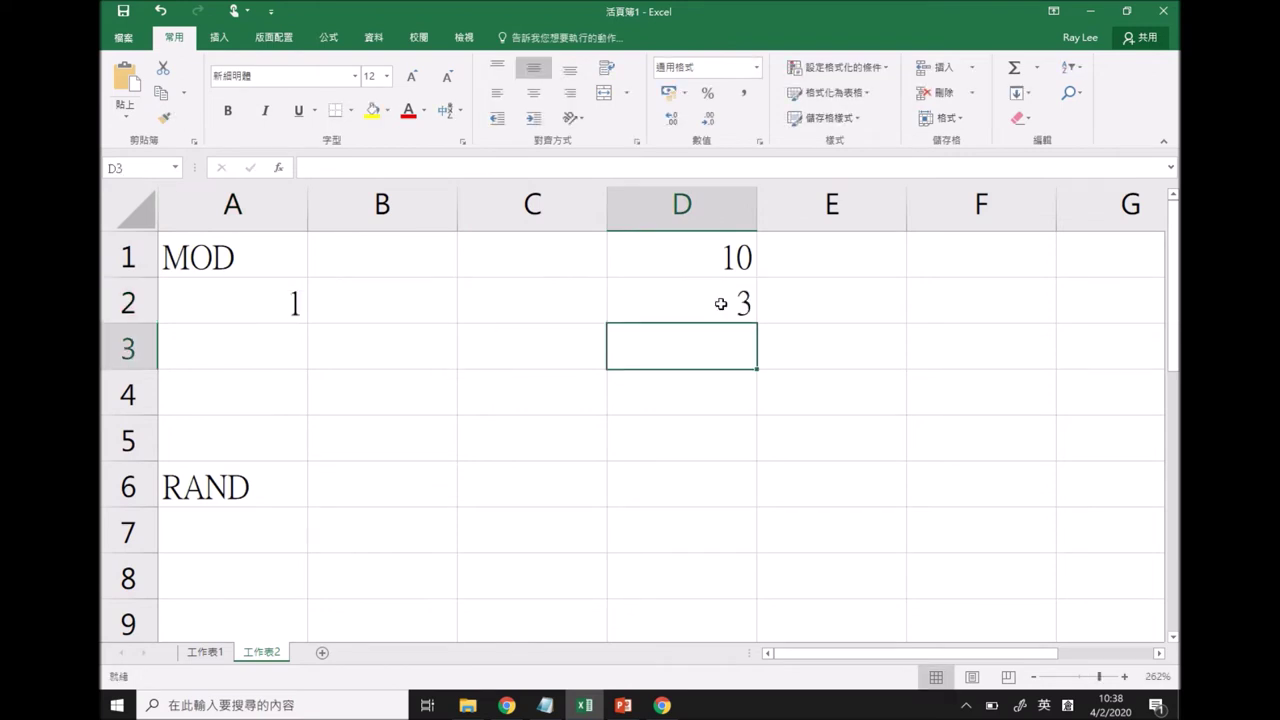
left_click(717, 308)
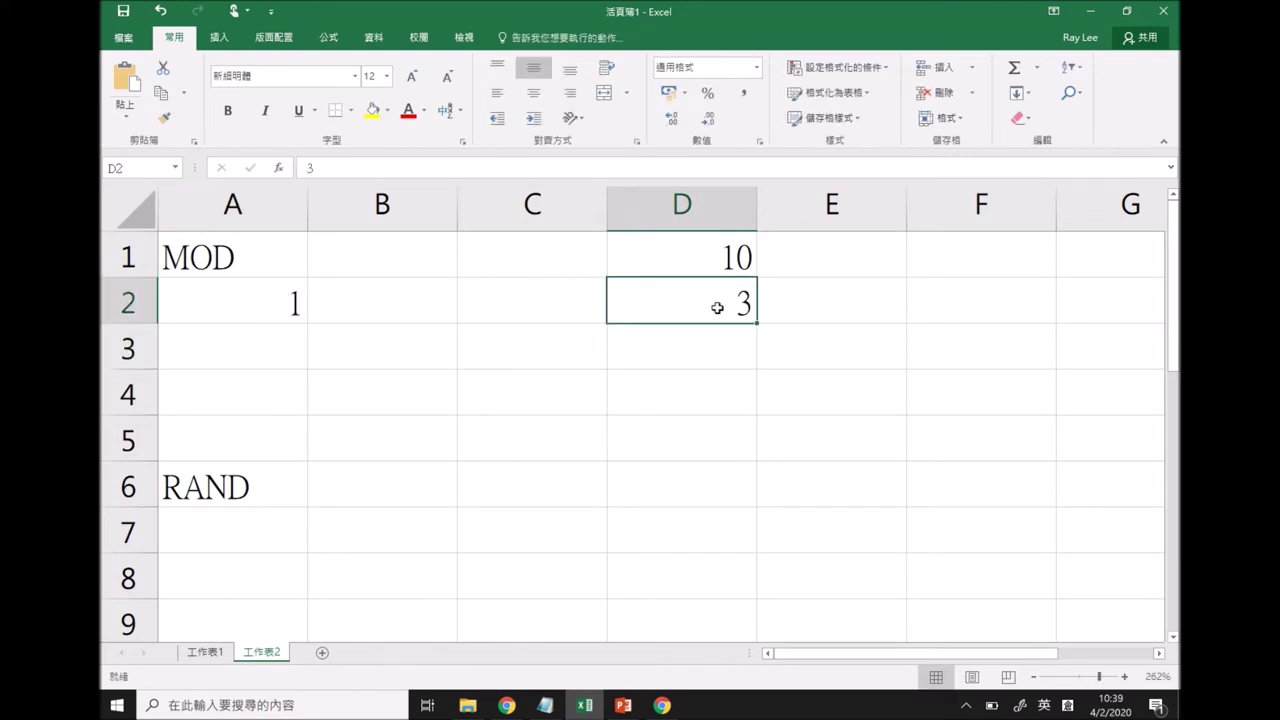
type("4")
key("BackSpace")
type("4")
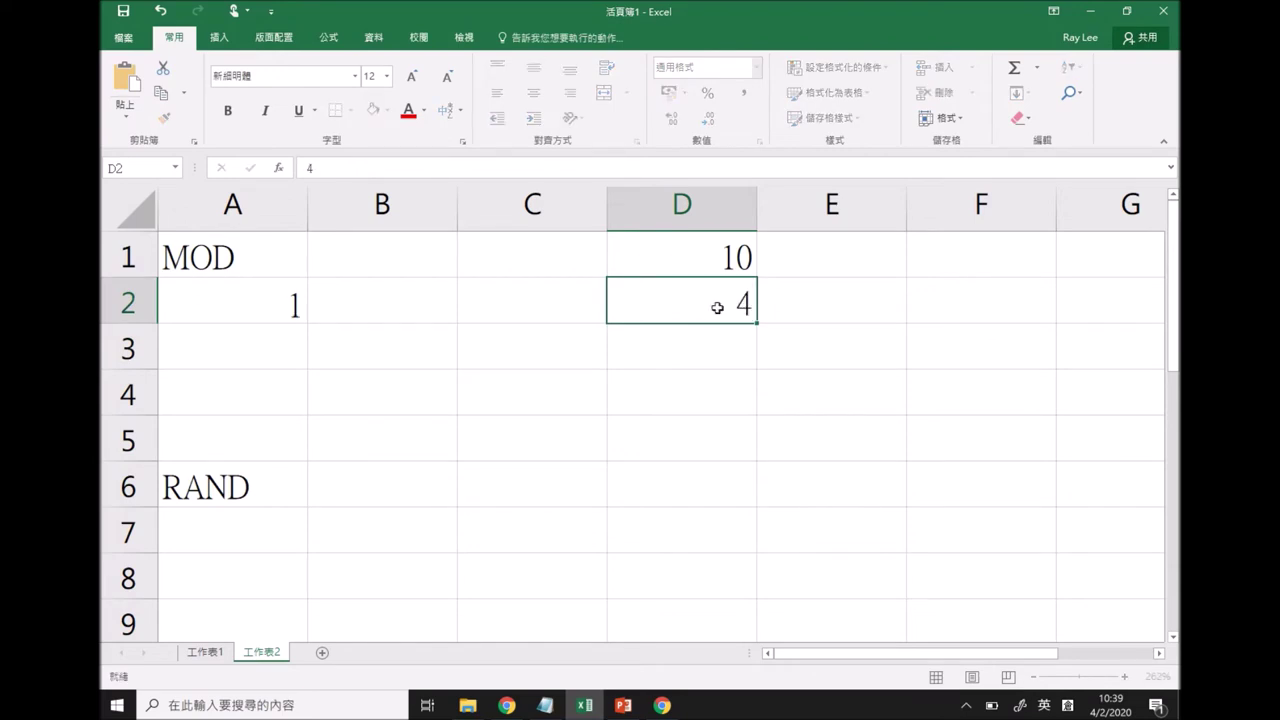
key("Return")
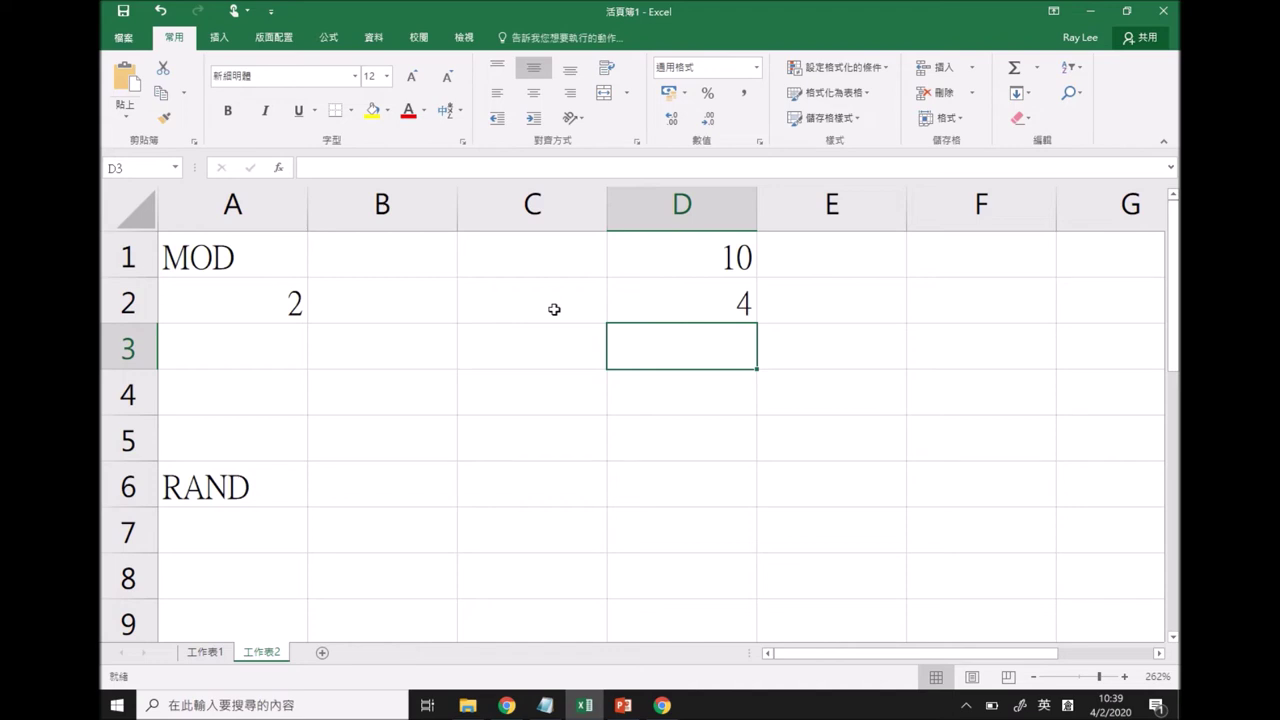
Check the MOD formula in A2 and set the divisor in D2 to 5
left_click(717, 313)
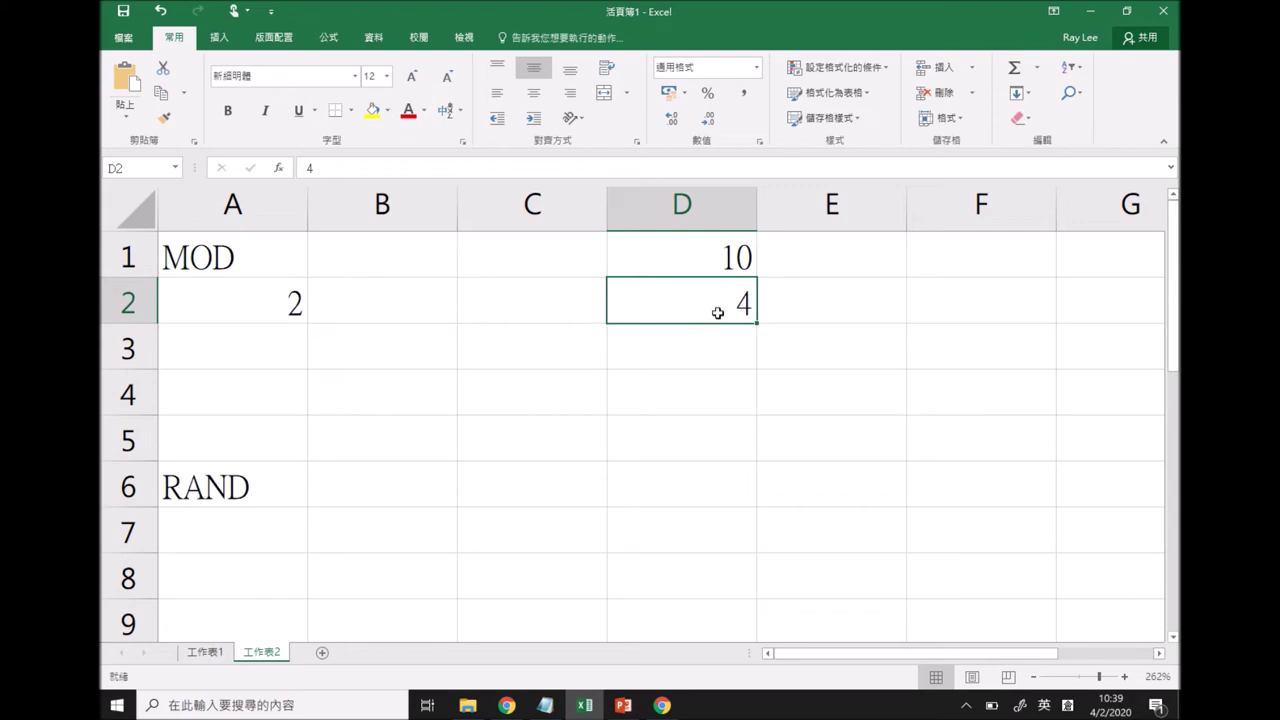
left_click(249, 303)
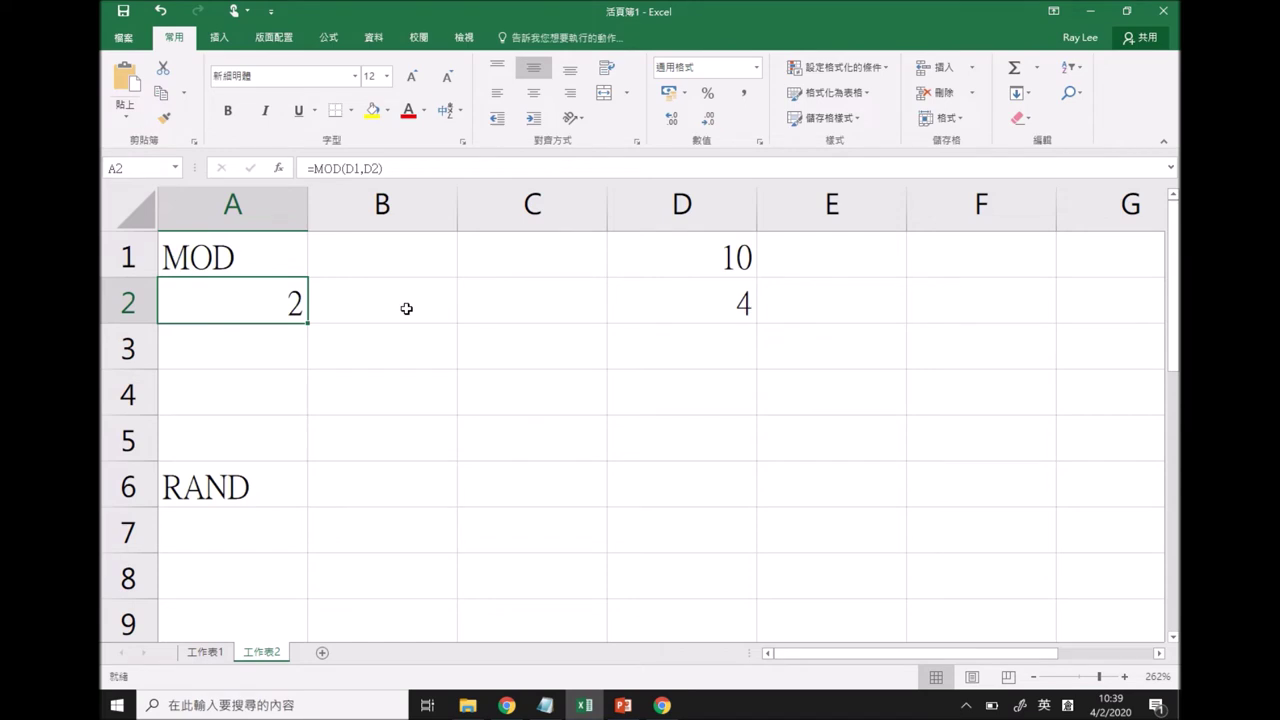
type("5")
key("Escape")
left_click(694, 291)
type("5")
key("Return")
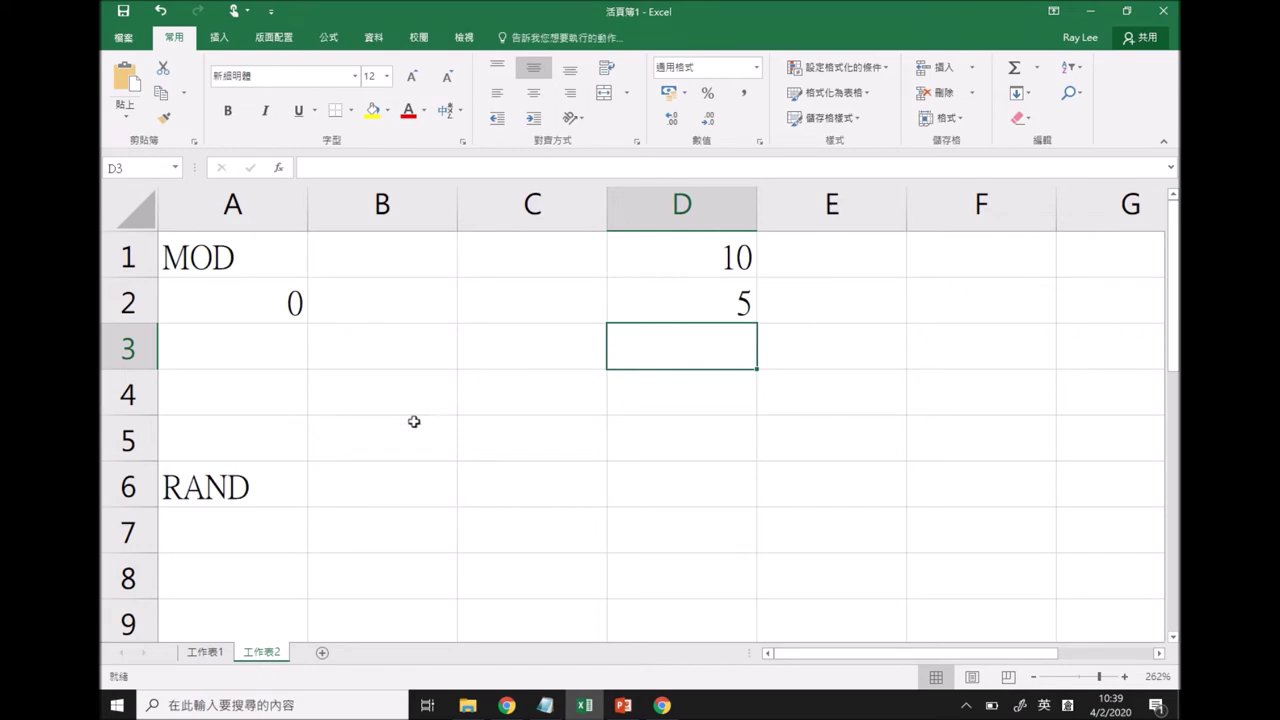
Enter =RAND() in A7 under the RAND label
left_click(287, 534)
type("=")
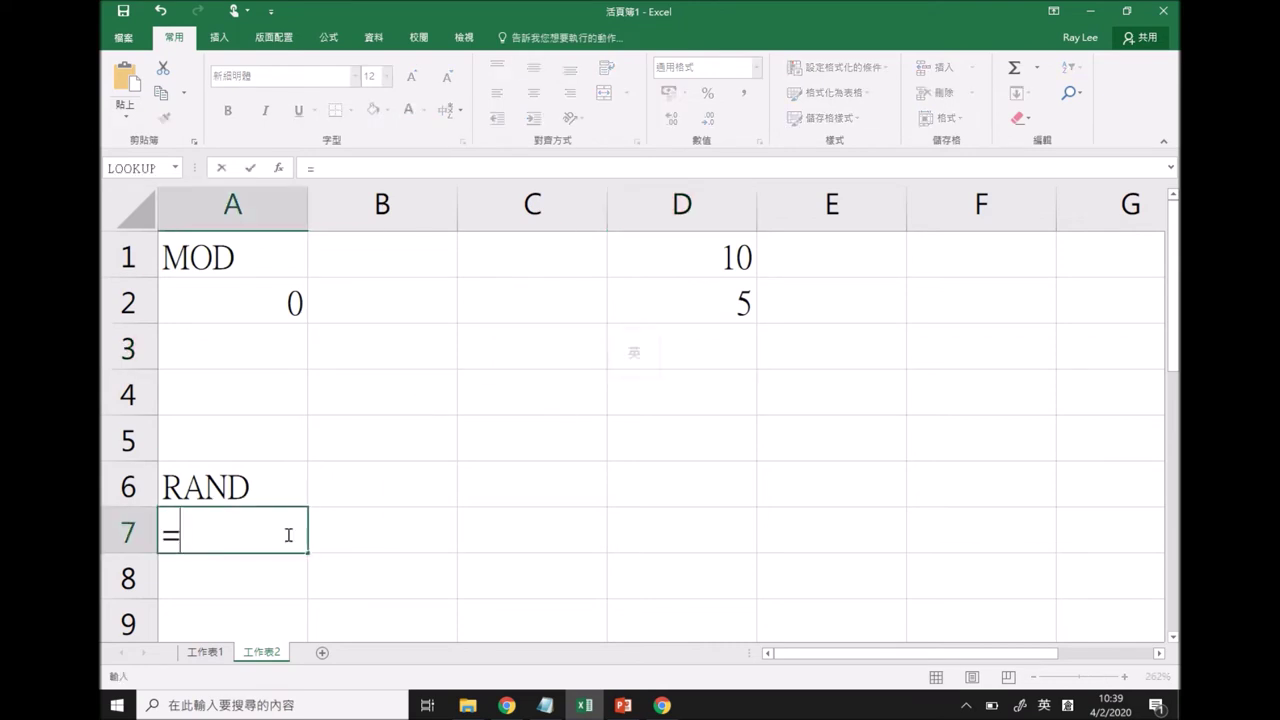
type("RAND")
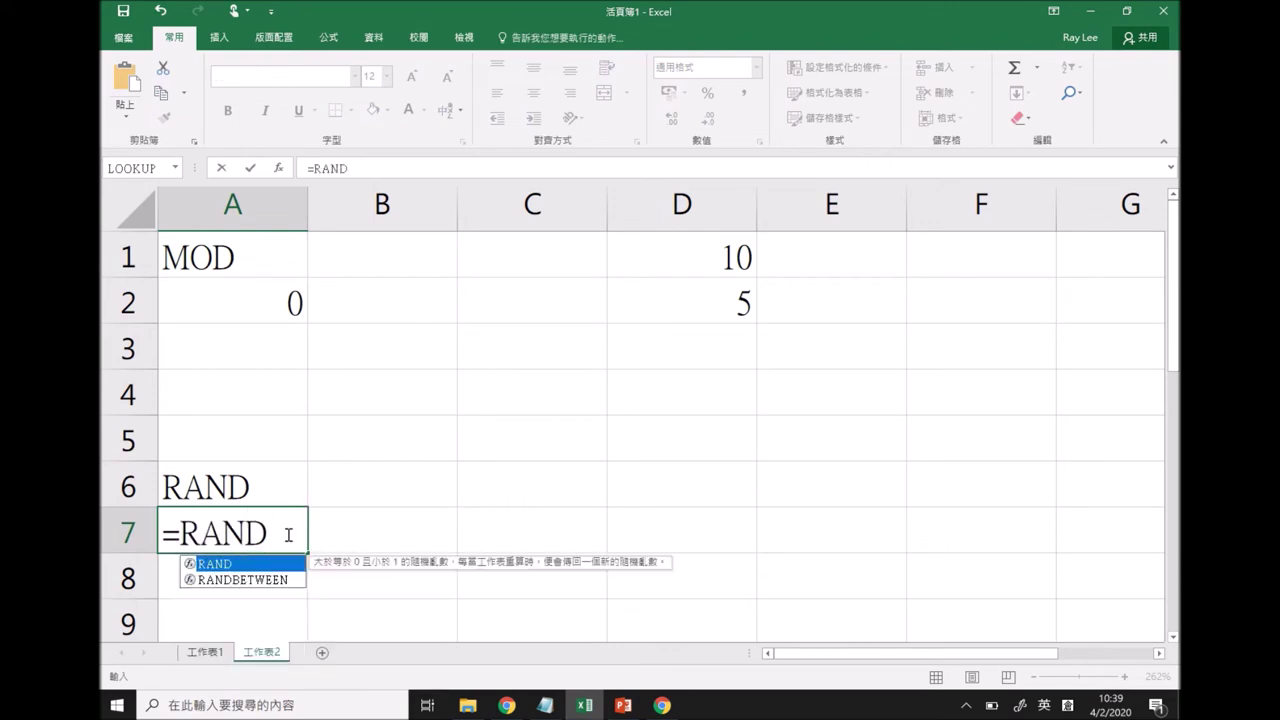
type("()")
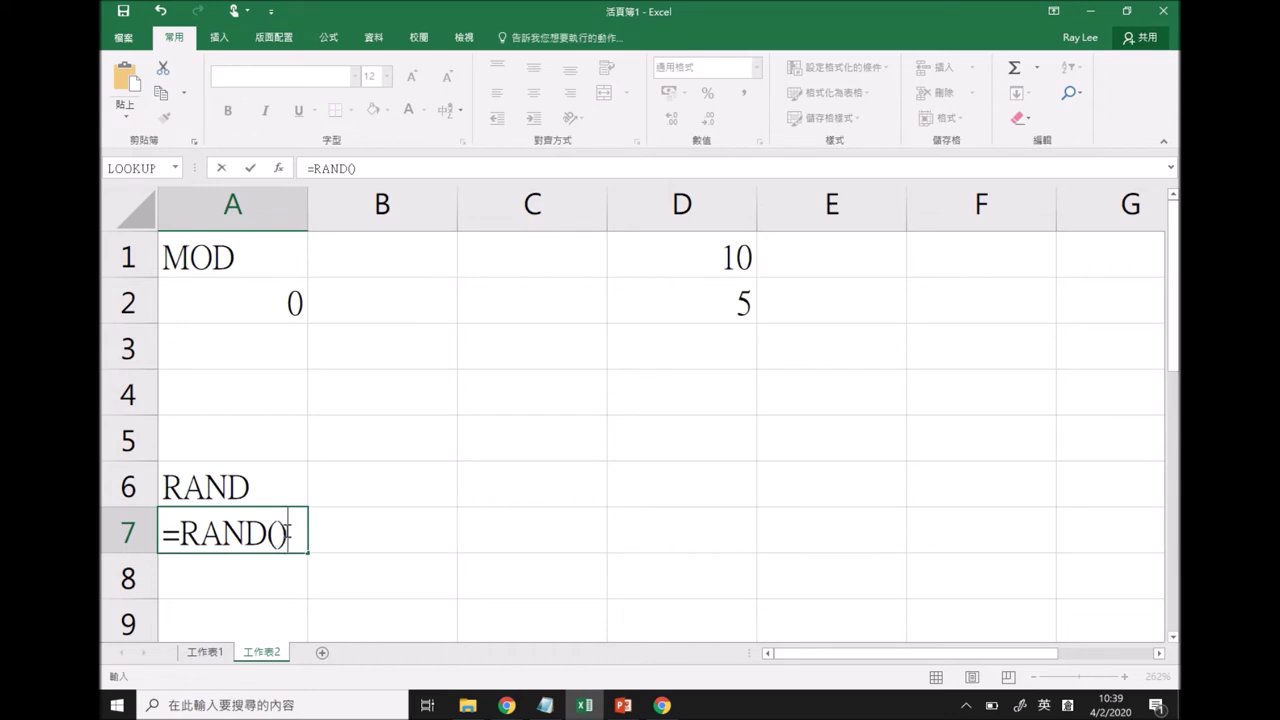
key("Return")
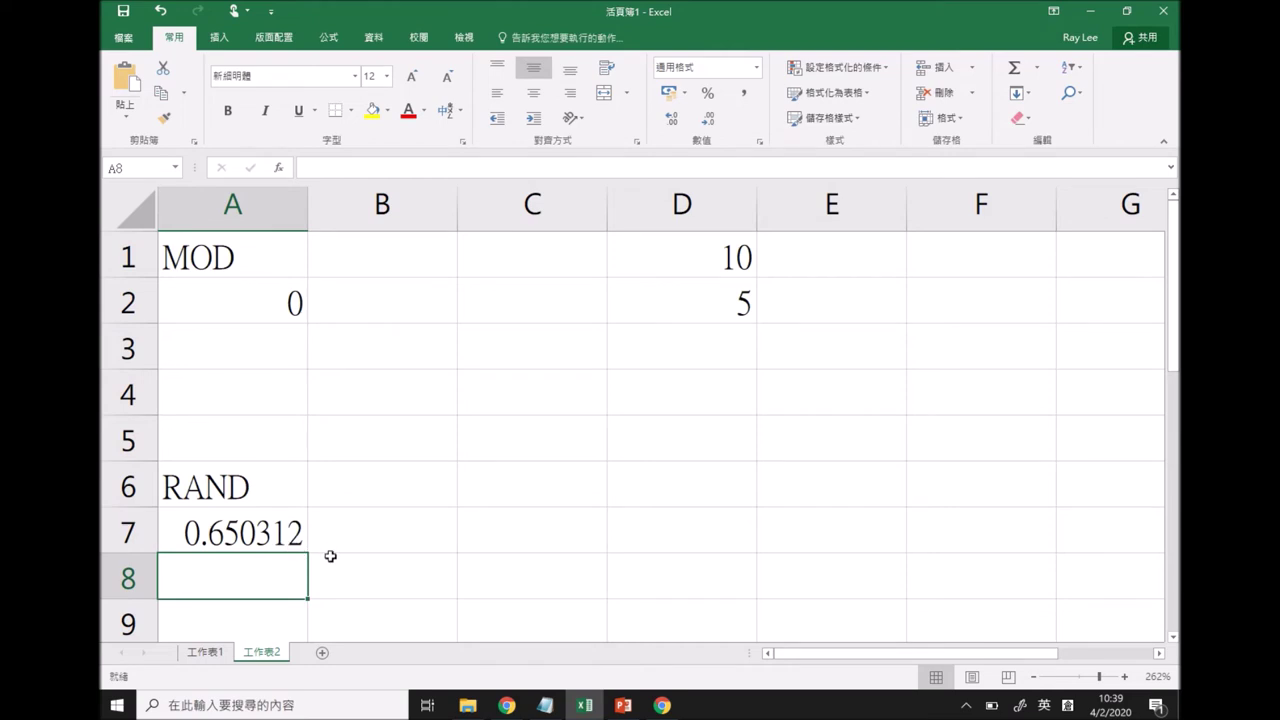
Enter the limits 0 in B6 and 1 in C6 beside the RAND label
left_click(409, 491)
type("0")
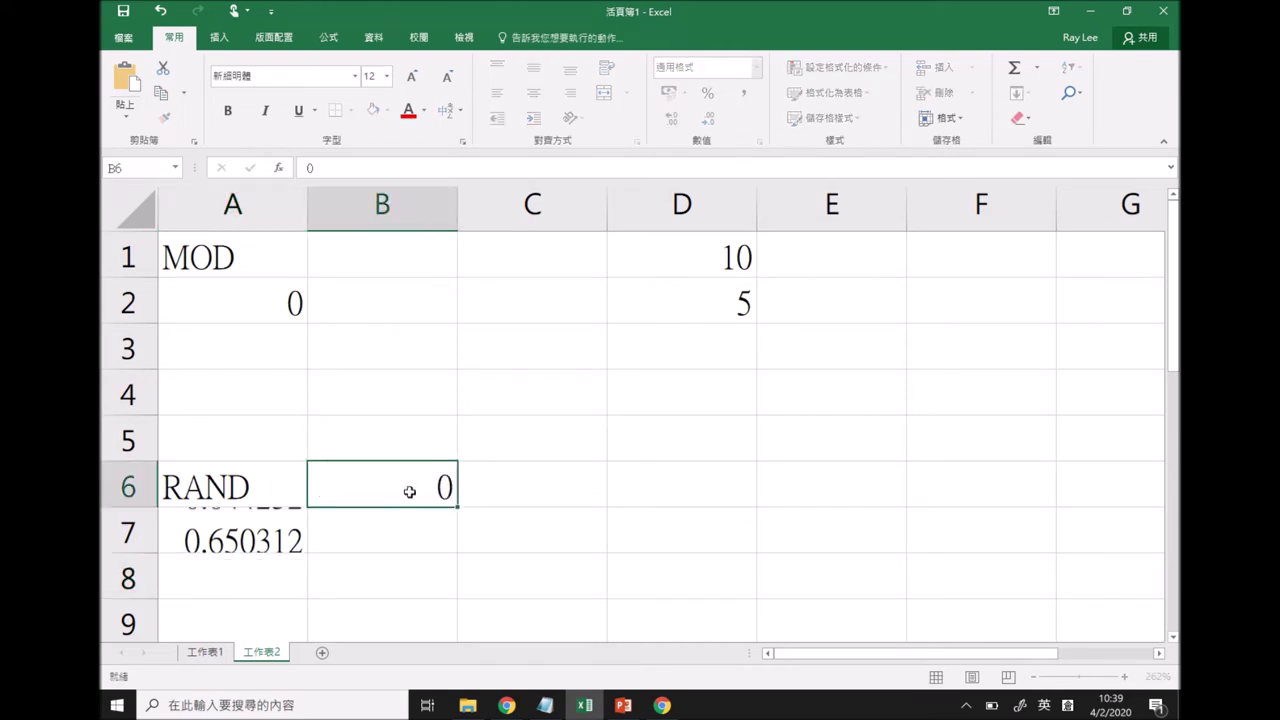
key("Right")
type("1")
key("Return")
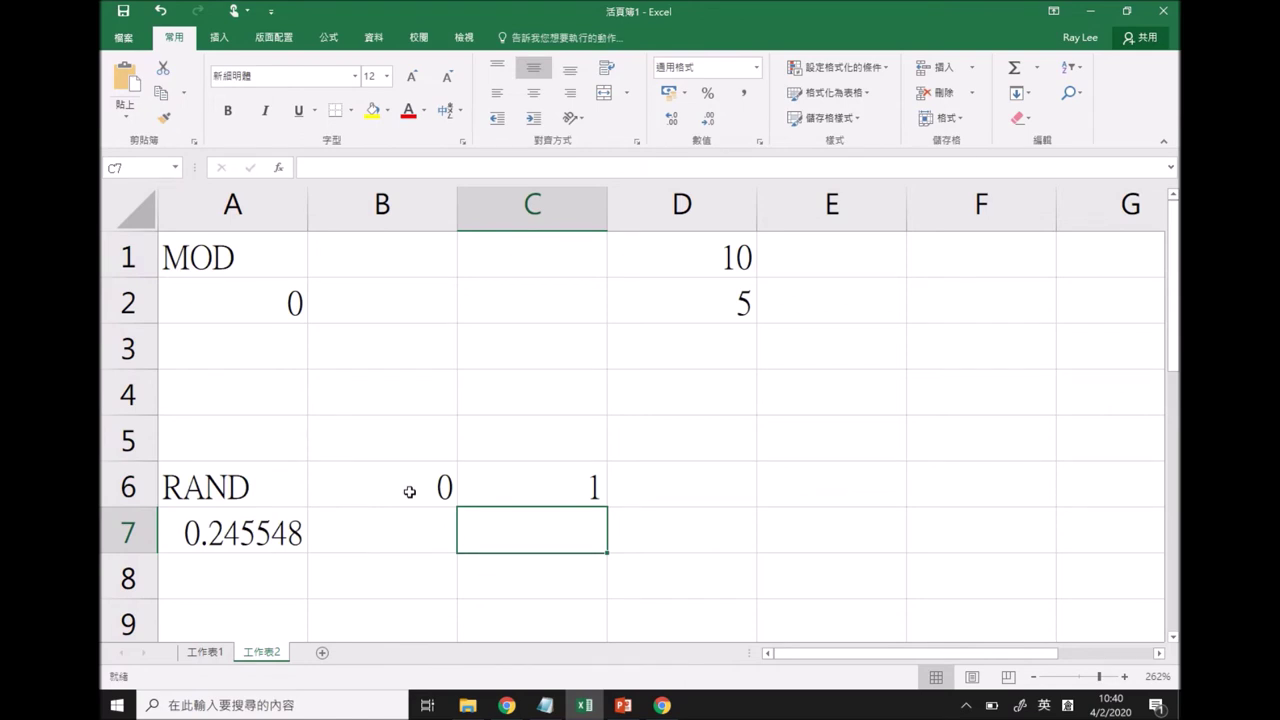
Enter the arbitrary number 31231 in C7 to make RAND recalculate, and clear C7 again
double_click(536, 523)
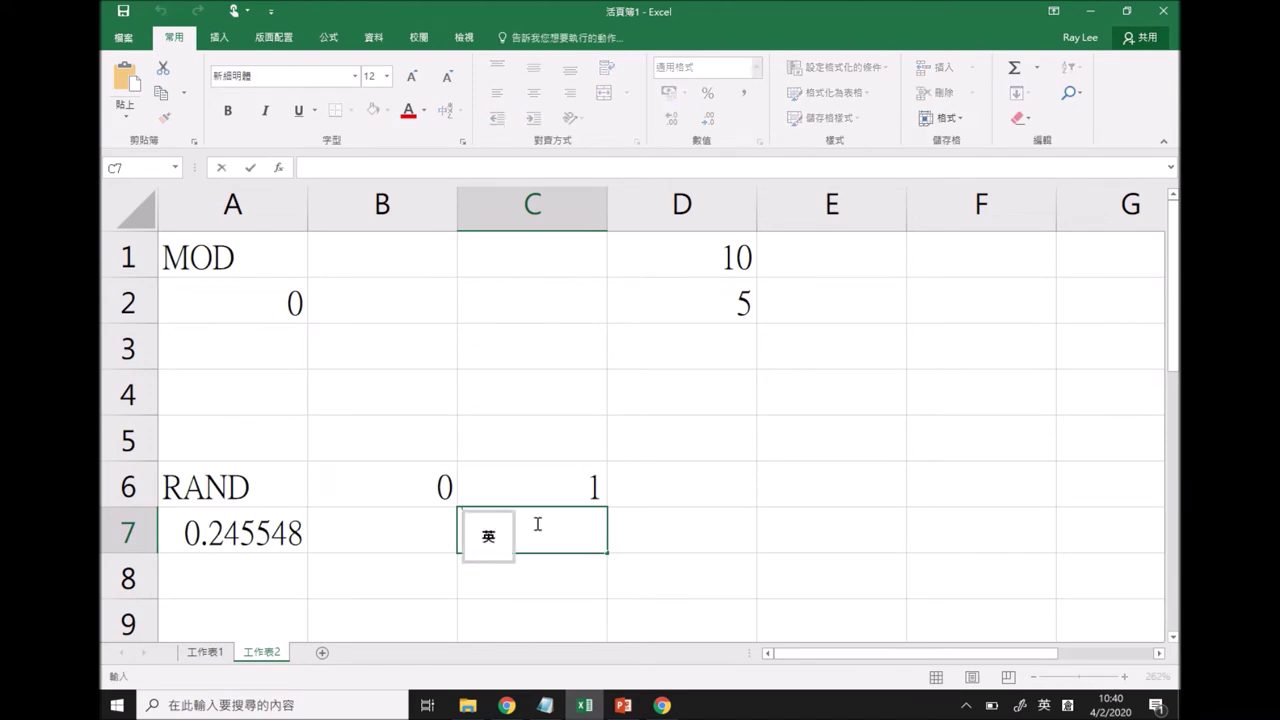
type("31231")
key("Return")
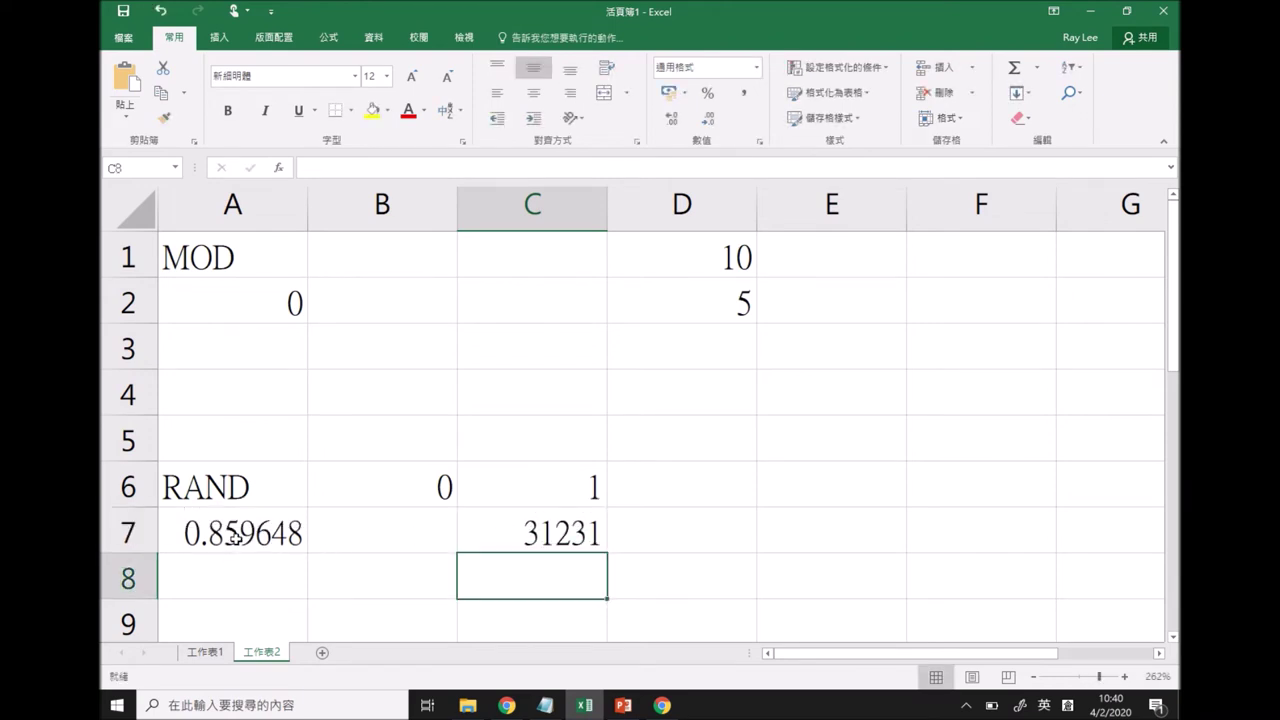
left_click(523, 540)
key("Delete")
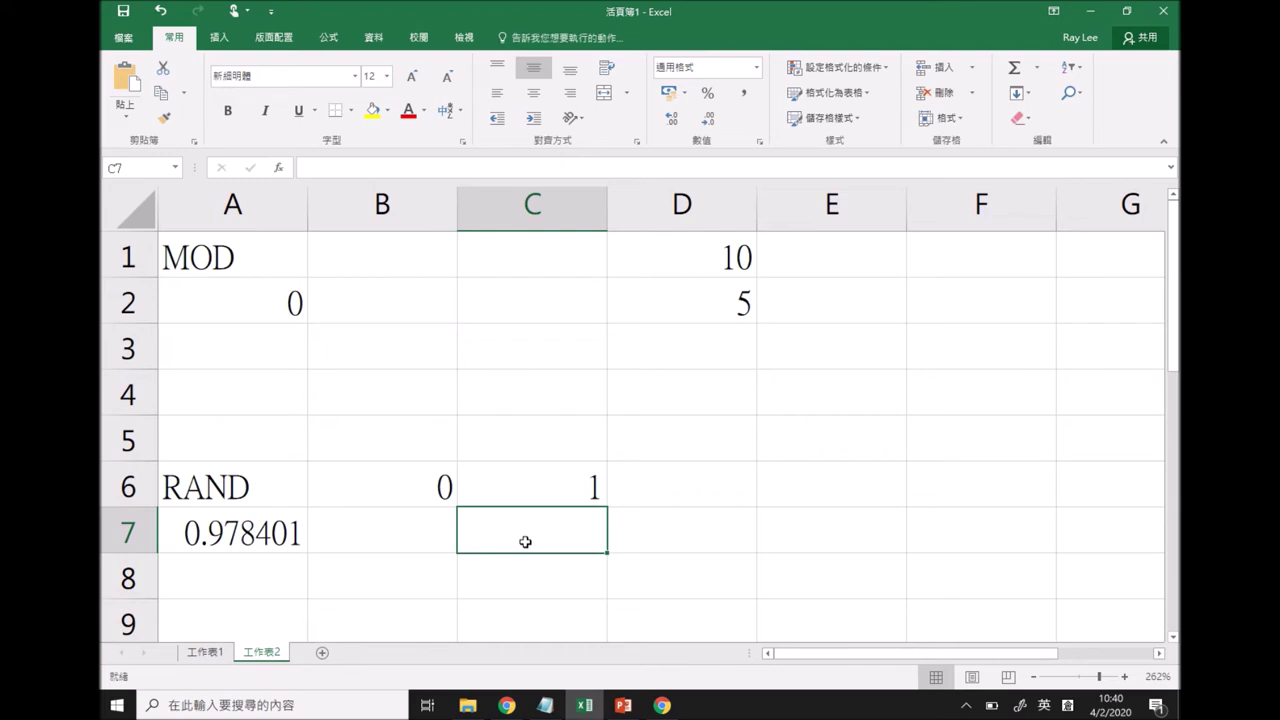
Enter the target values 1 in E5 and 2 in F5
left_click(778, 437)
type("1")
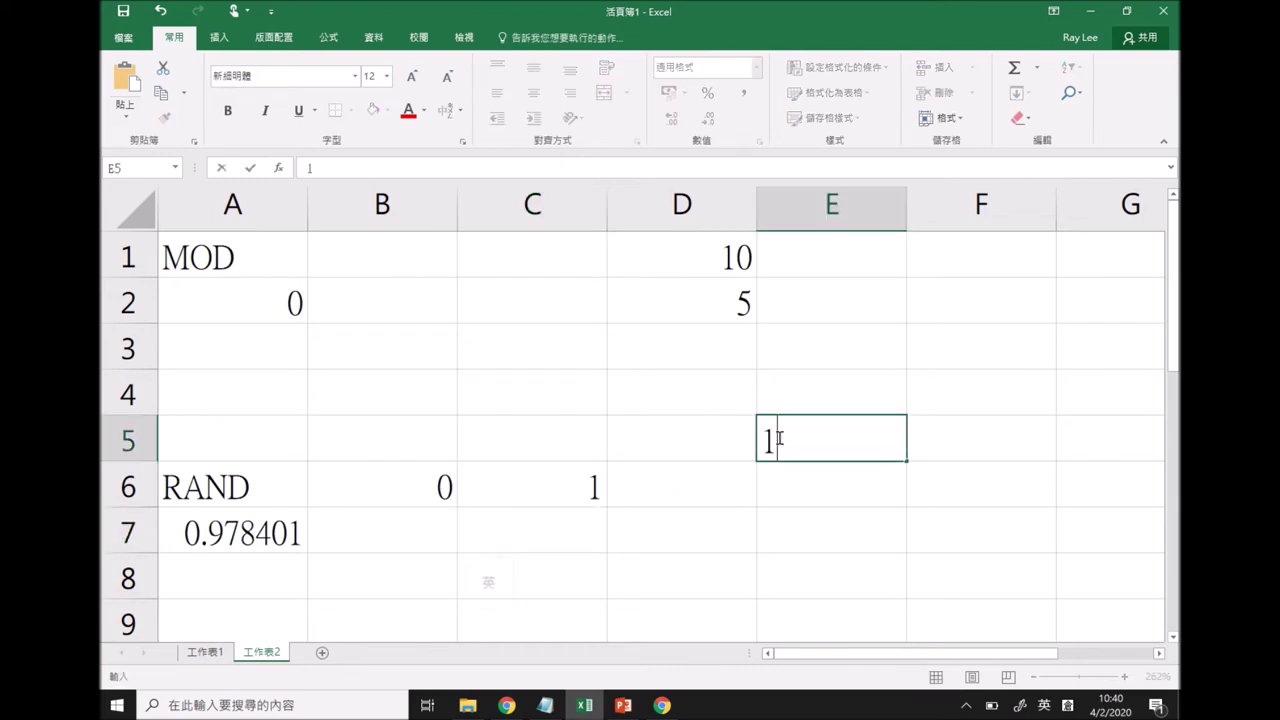
key("Tab")
type("2")
key("Down")
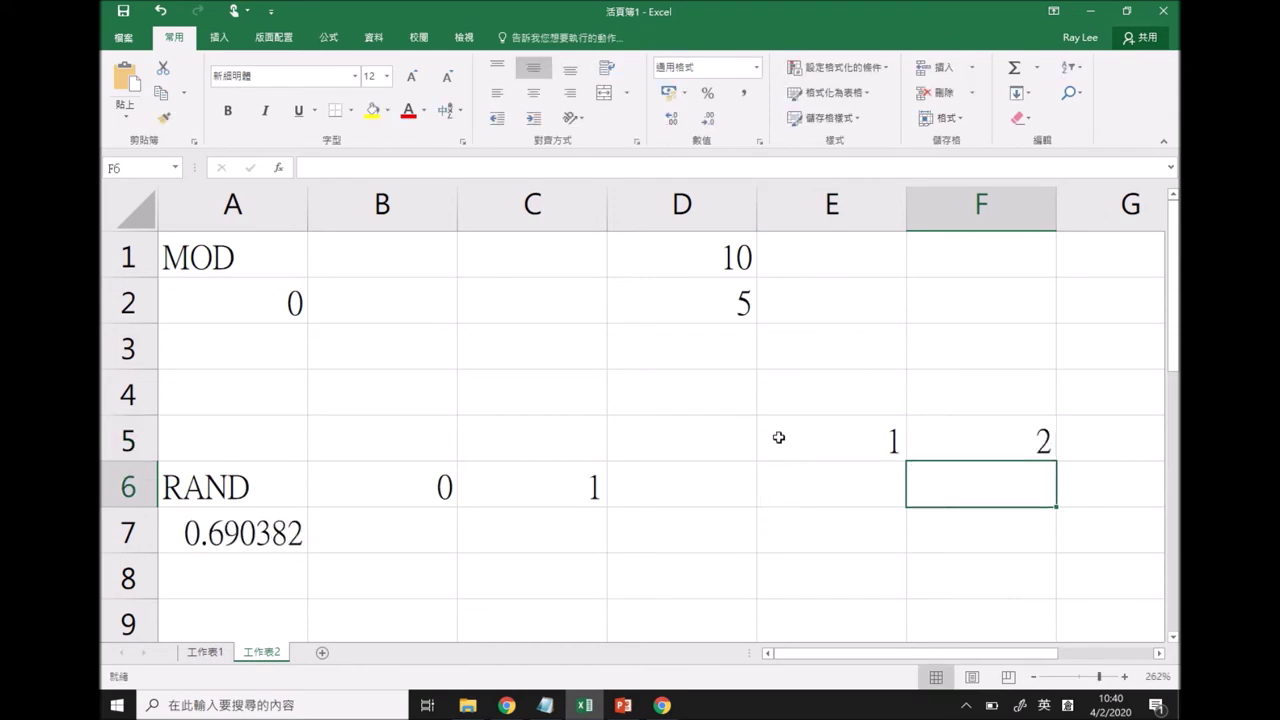
key("Down")
key("Left")
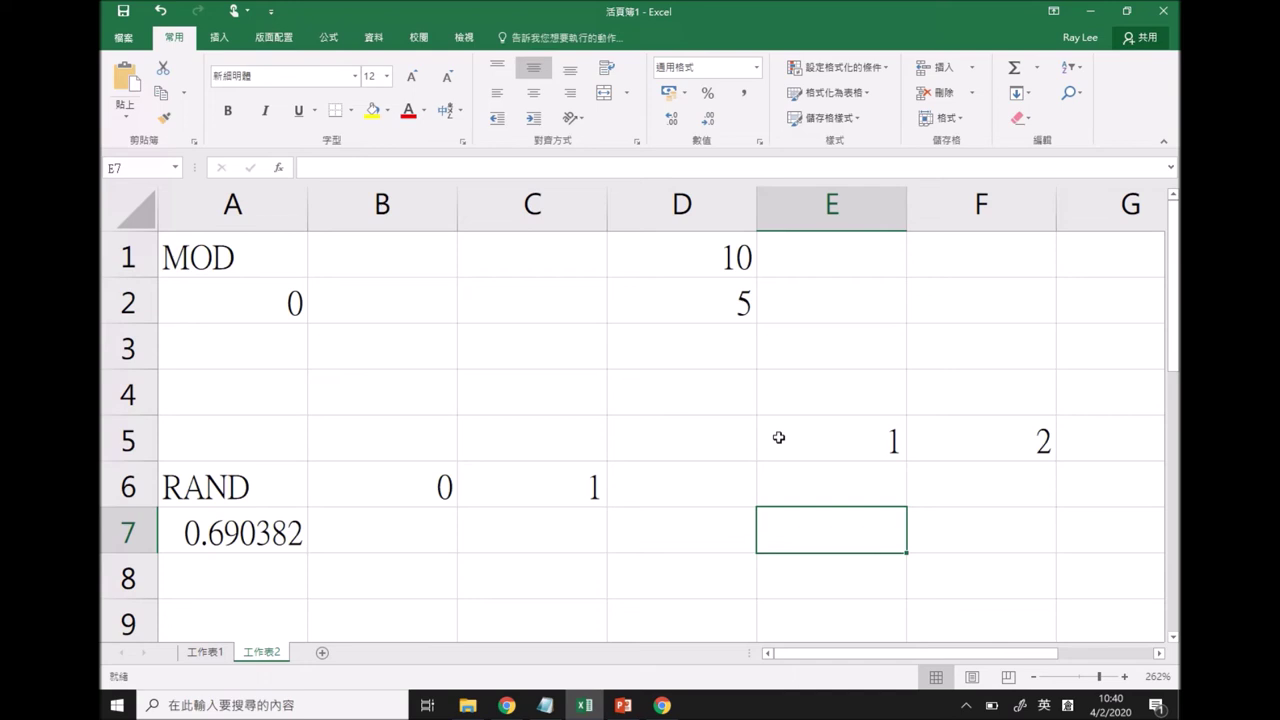
Enter =ROUND(A7,0) in E6 to round the random number in A7 to a whole number
left_click(262, 533)
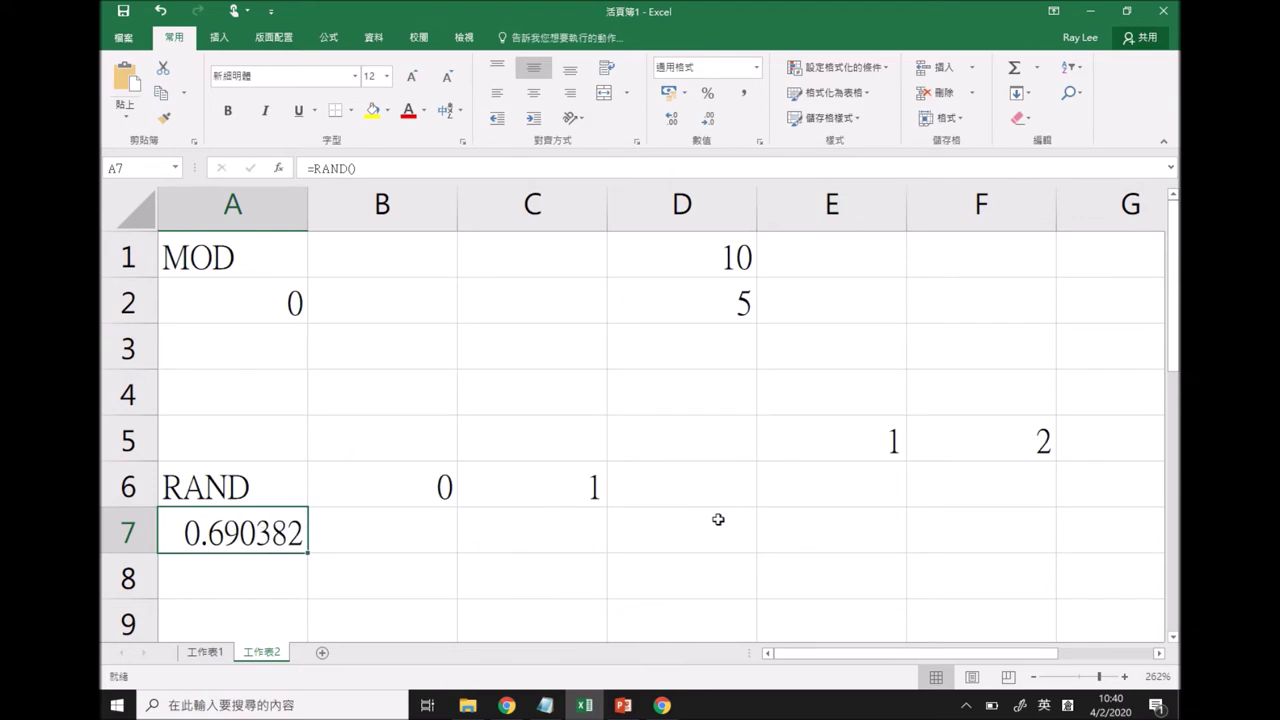
left_click(831, 507)
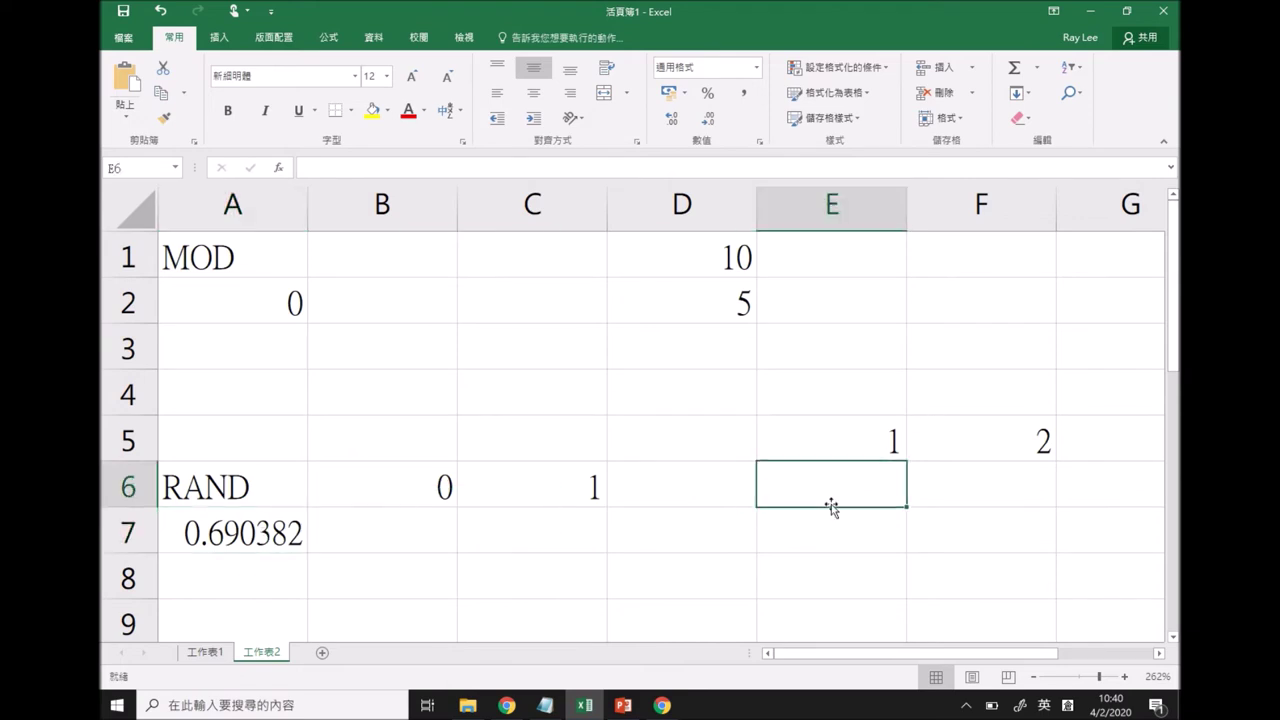
type("=ROUND(")
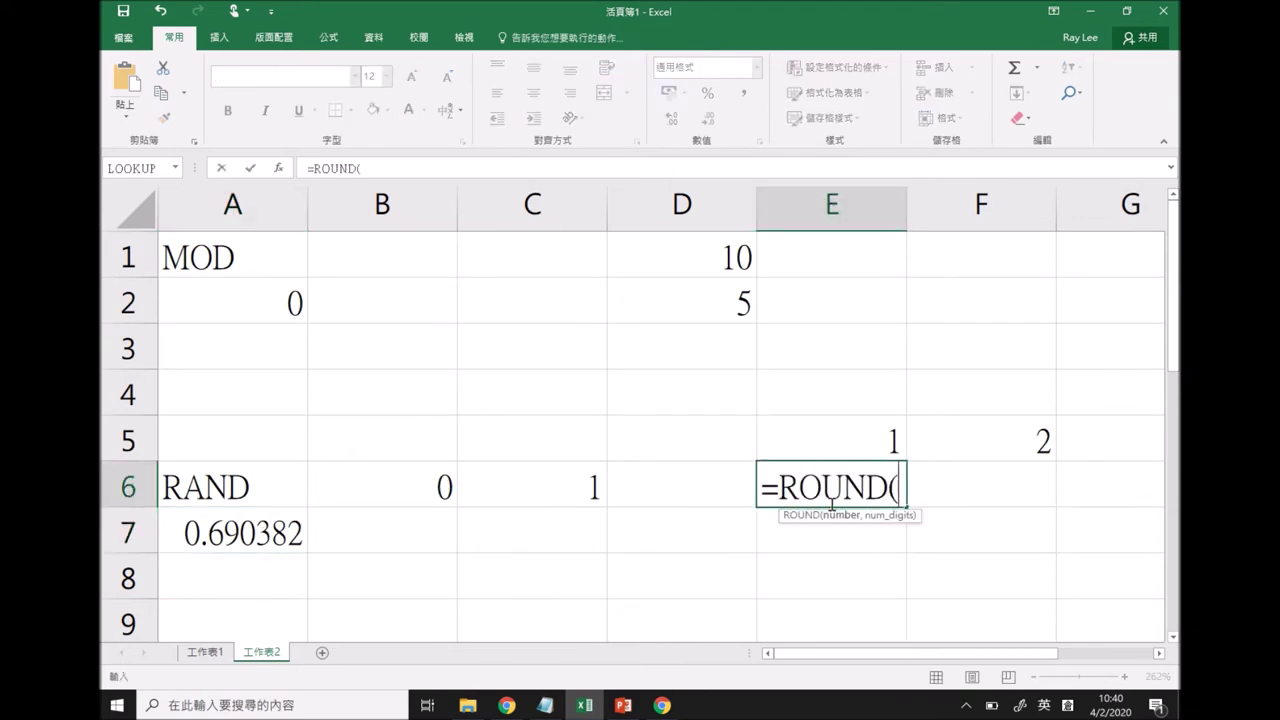
left_click(230, 528)
type(",0)")
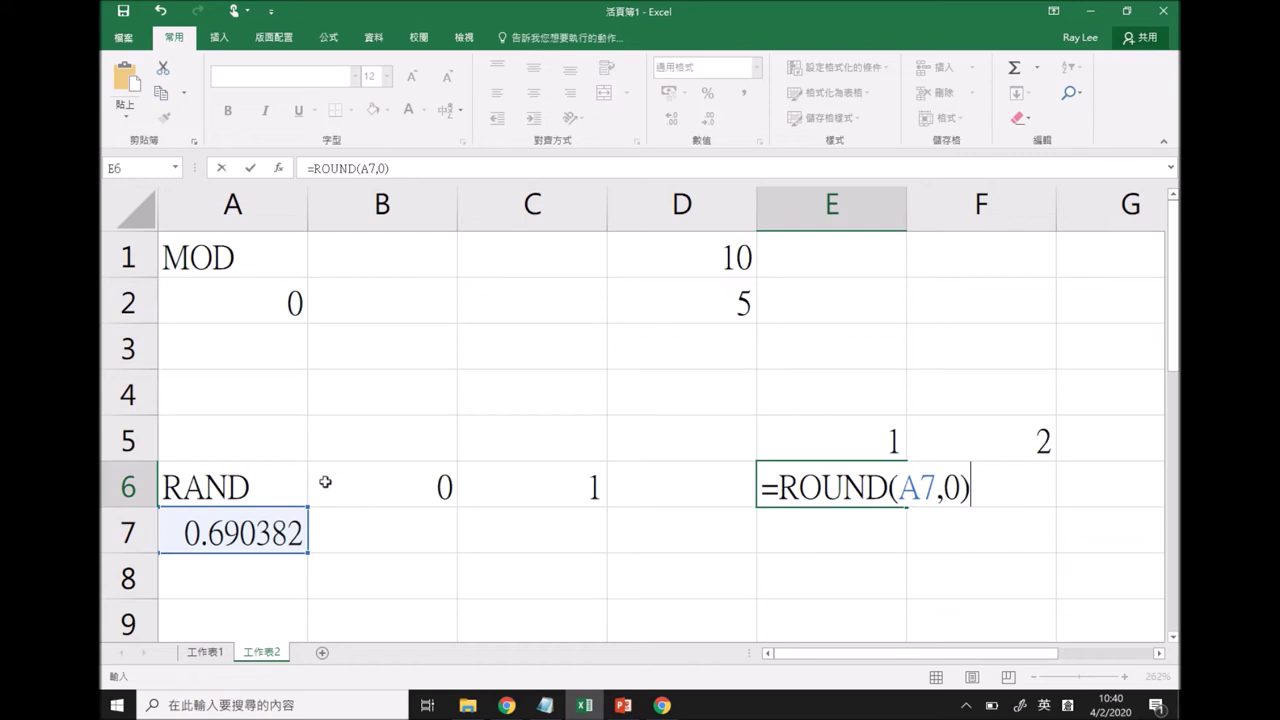
key("Return")
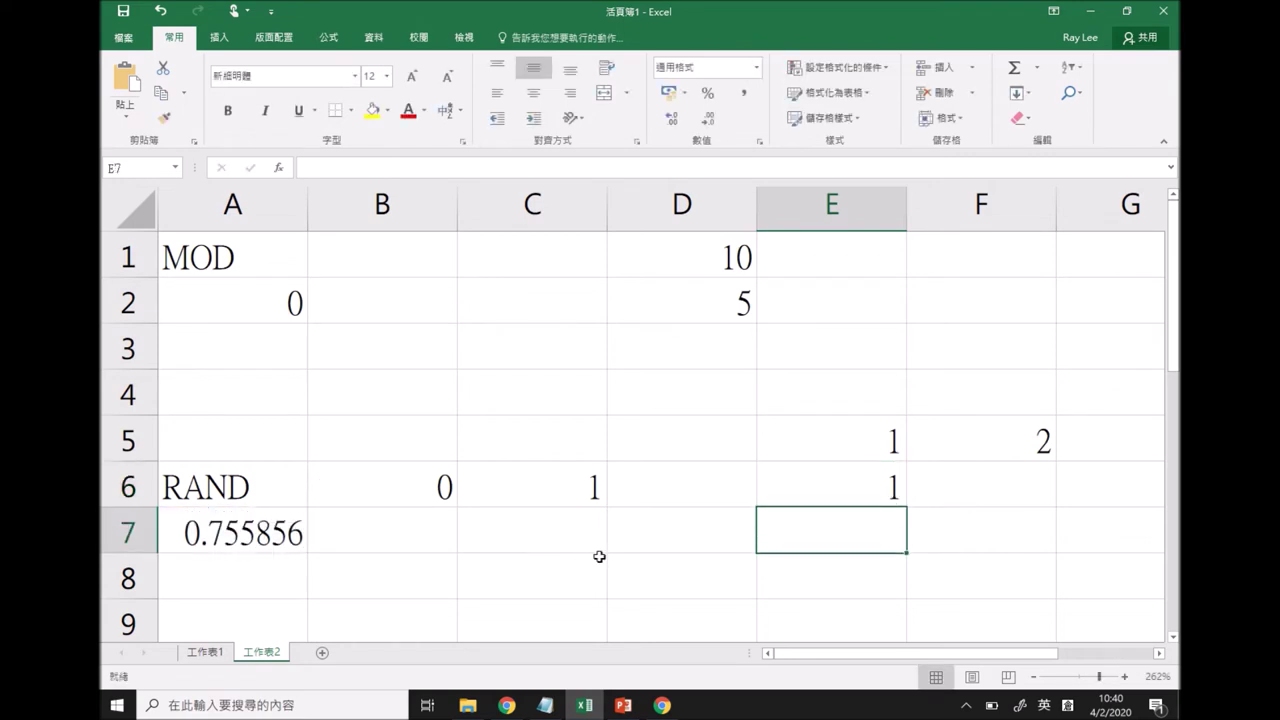
Recalculate the random number and its rounding by committing an empty edit in D7
left_click(652, 551)
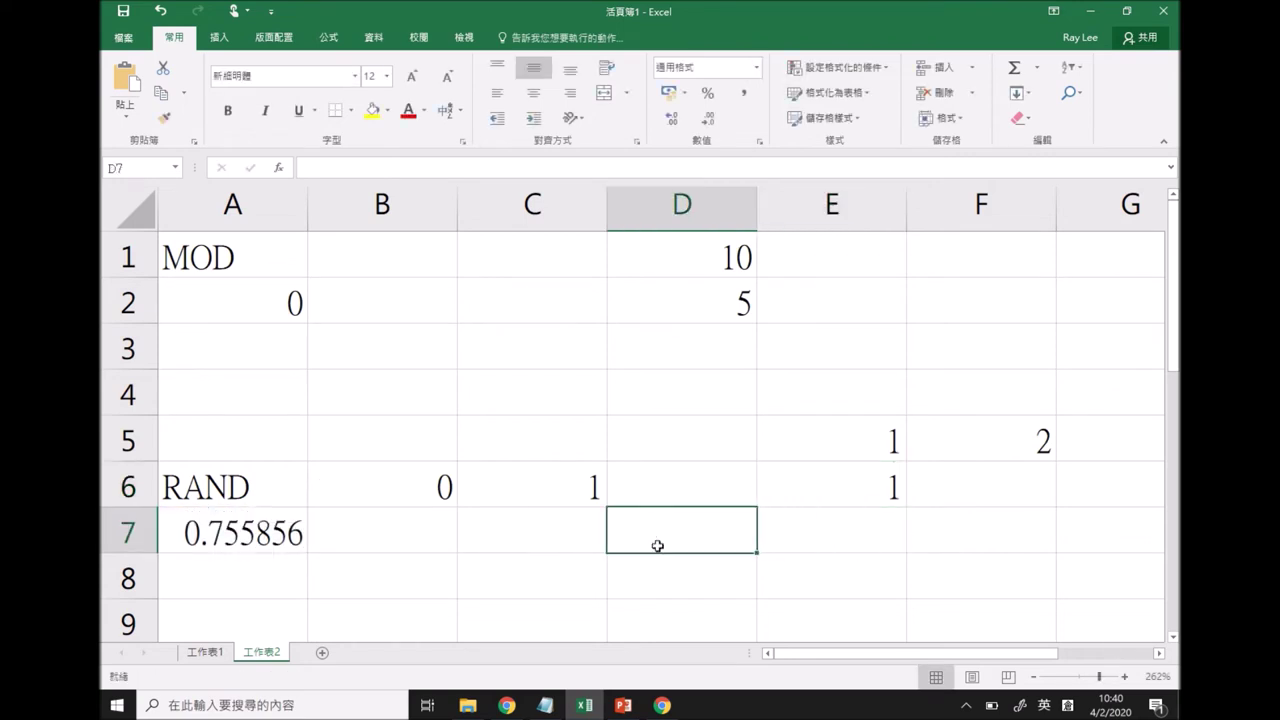
double_click(664, 539)
key("Return")
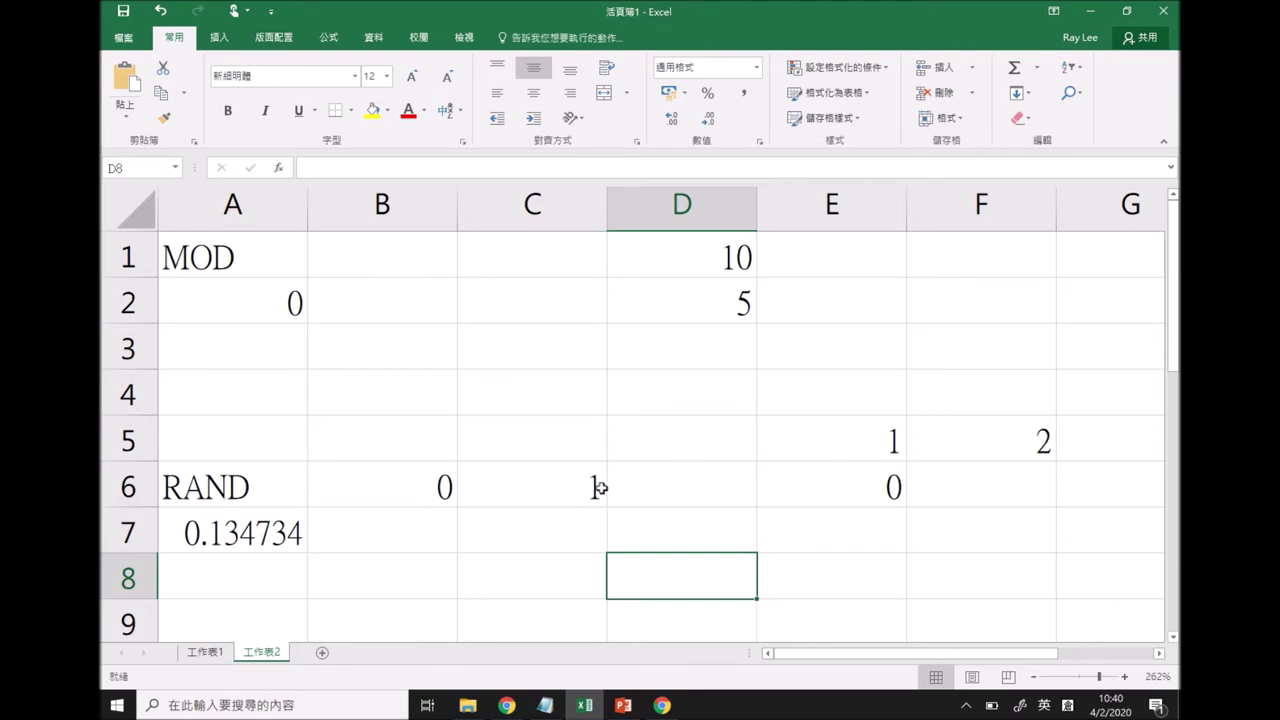
Extend the rounding formula in E6 to =ROUND(A7,0)+1
left_click(883, 487)
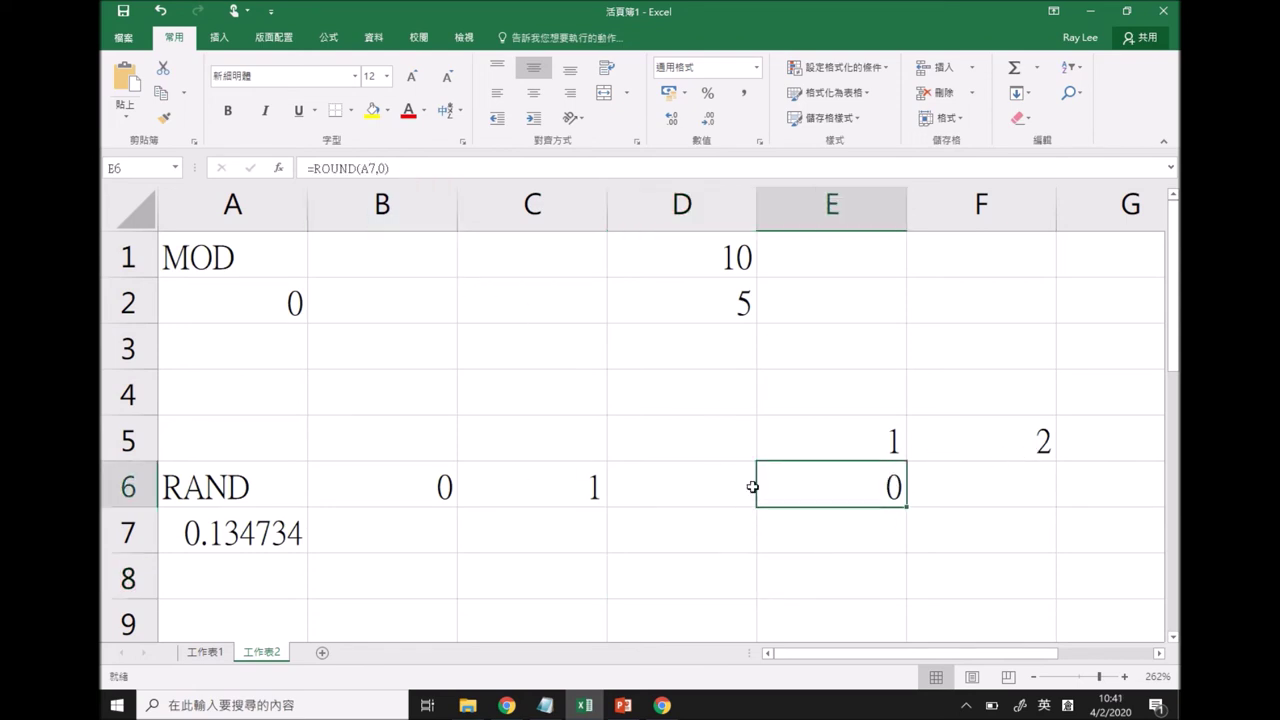
double_click(863, 495)
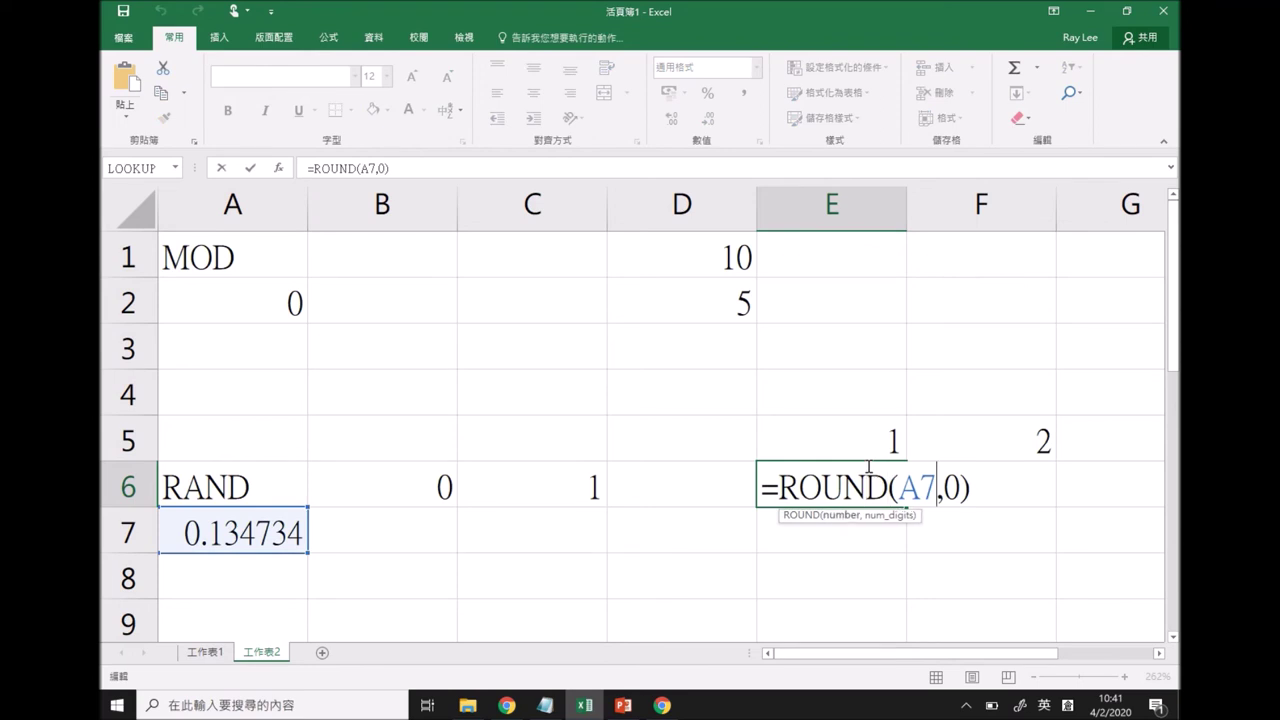
key("Right")
type("+1")
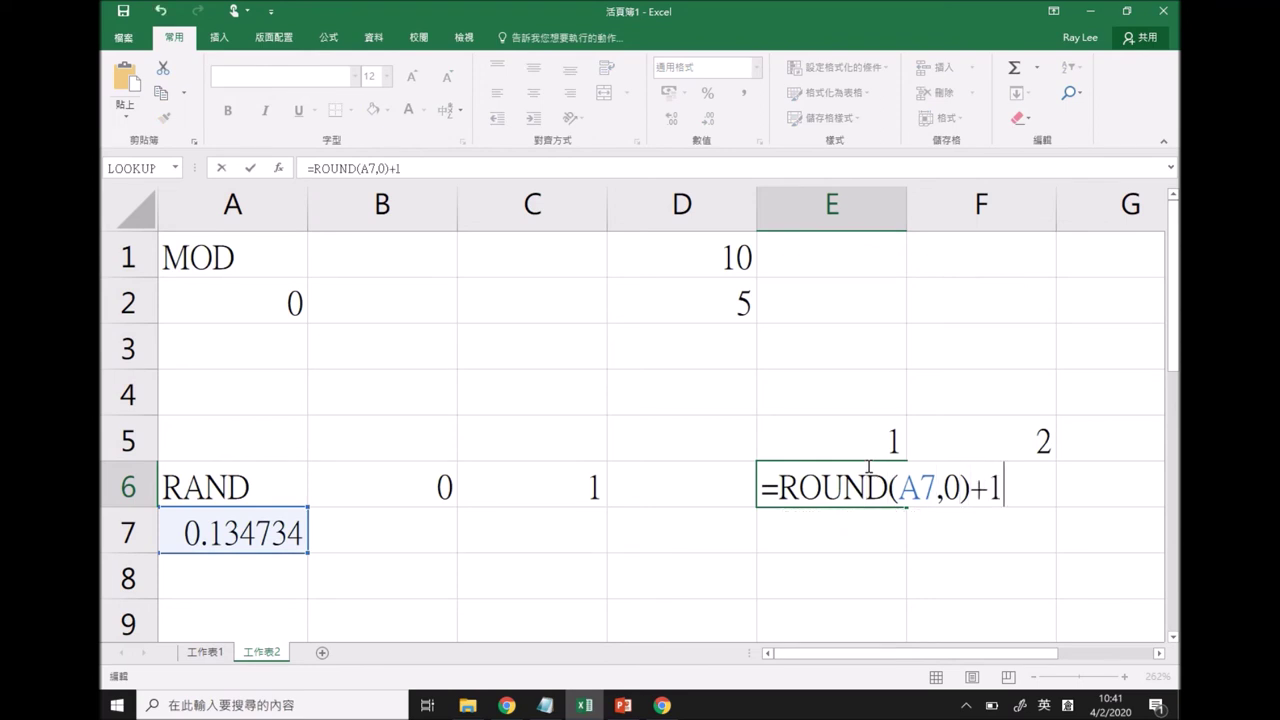
key("Return")
Recalculate the E6 result repeatedly by committing empty edits in the blank cells below it
double_click(853, 581)
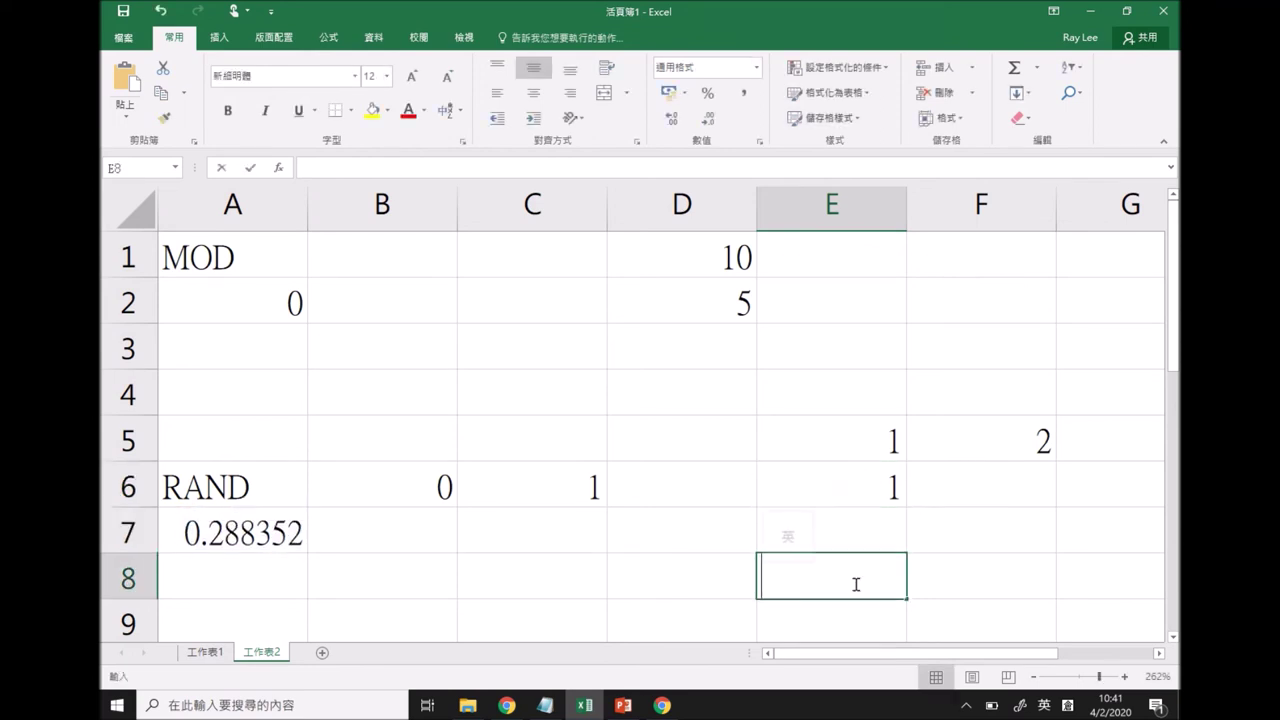
key("Return")
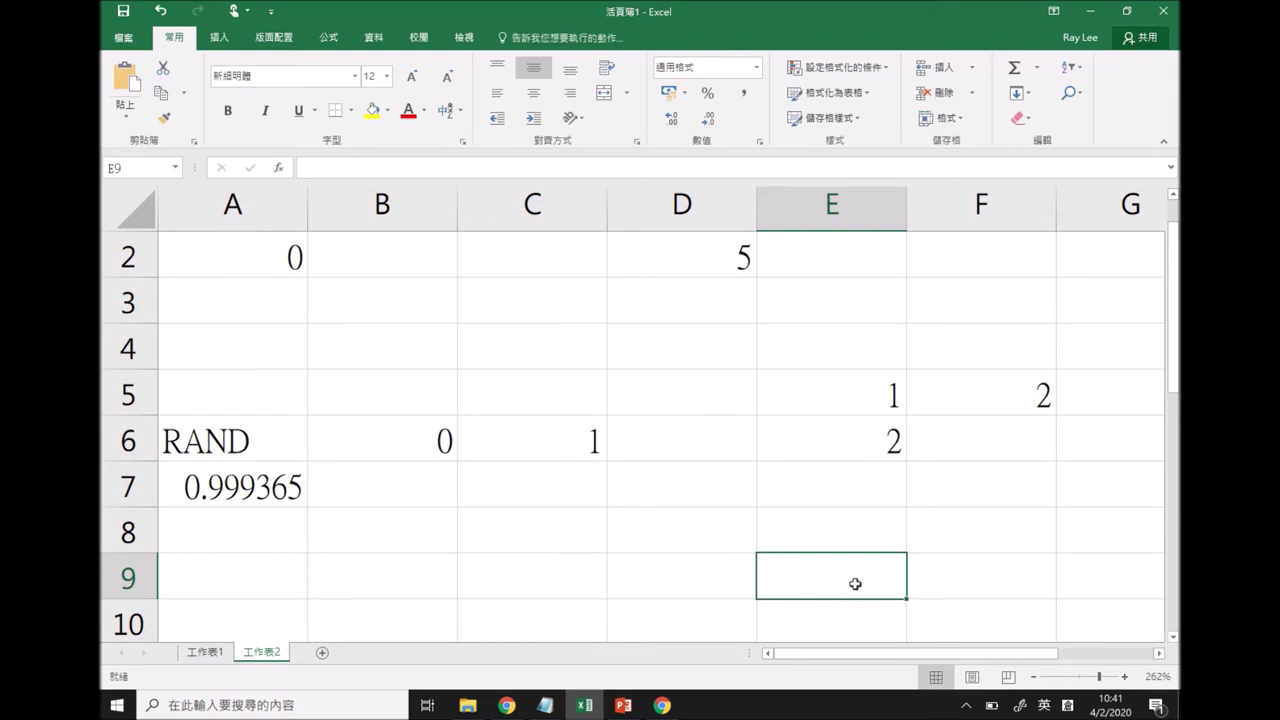
double_click(855, 584)
key("Return")
key("Up")
key("Up")
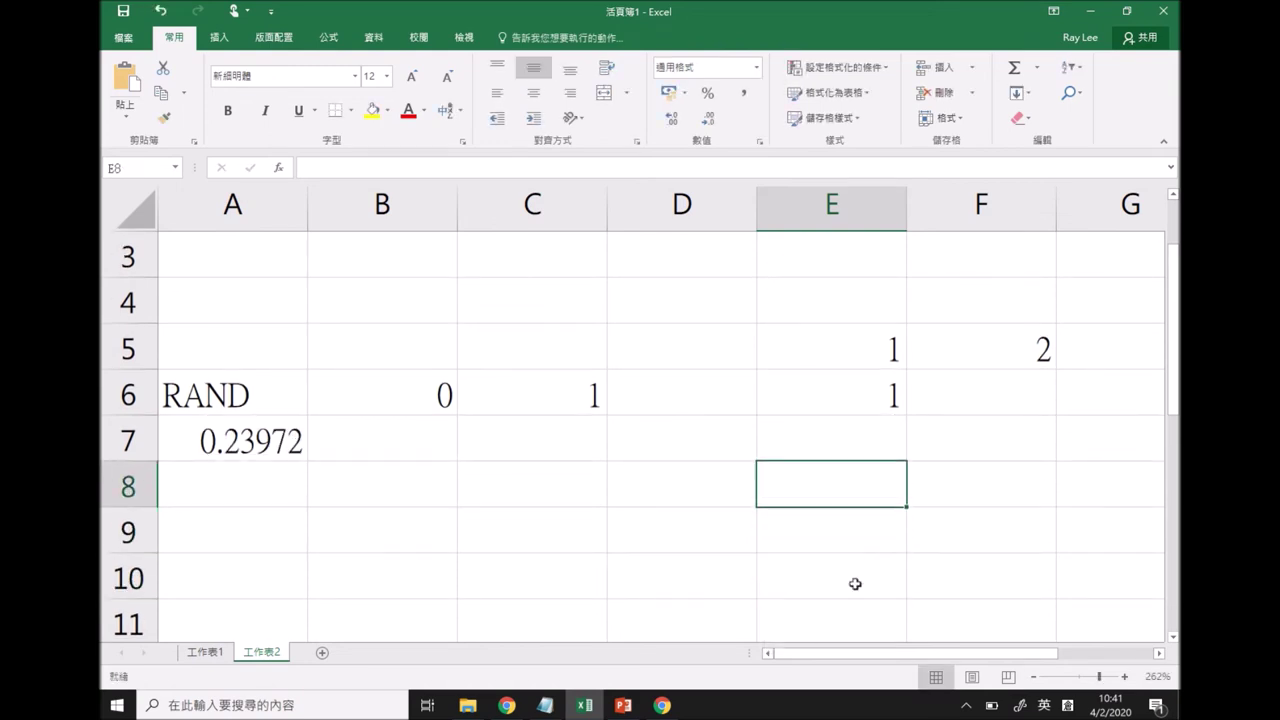
double_click(832, 471)
key("Return")
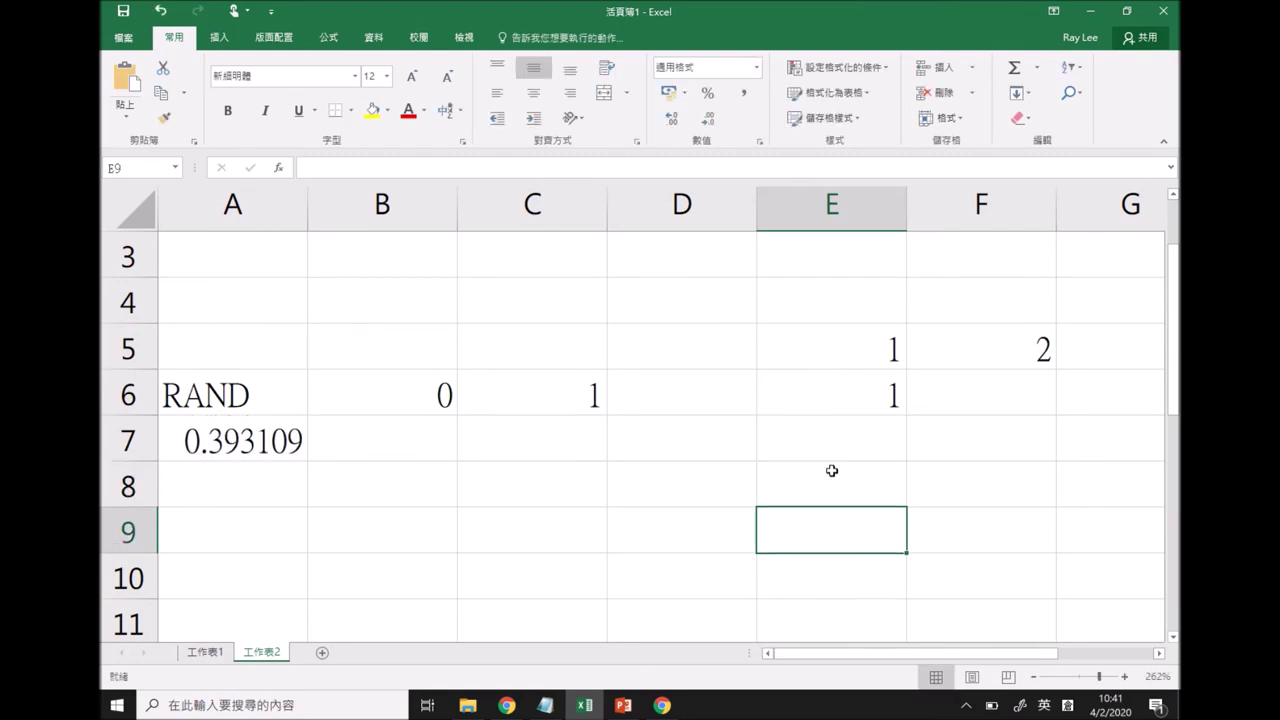
double_click(845, 444)
key("Return")
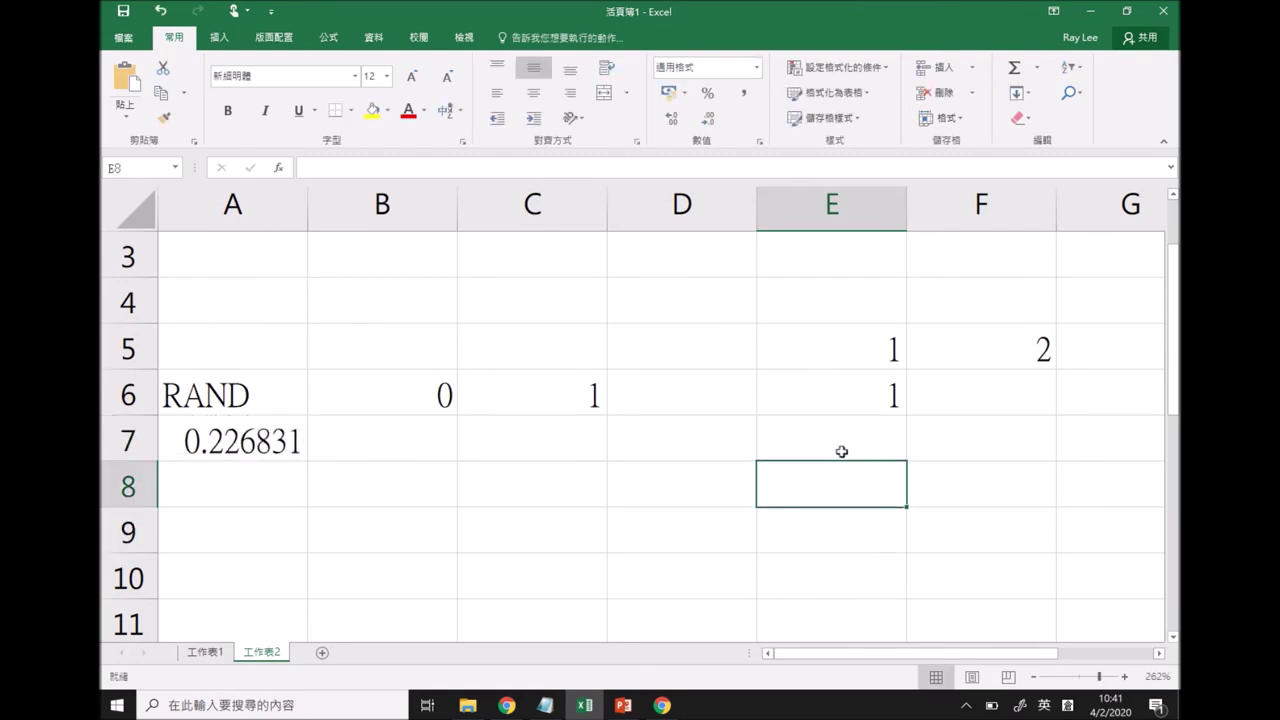
double_click(832, 471)
key("Return")
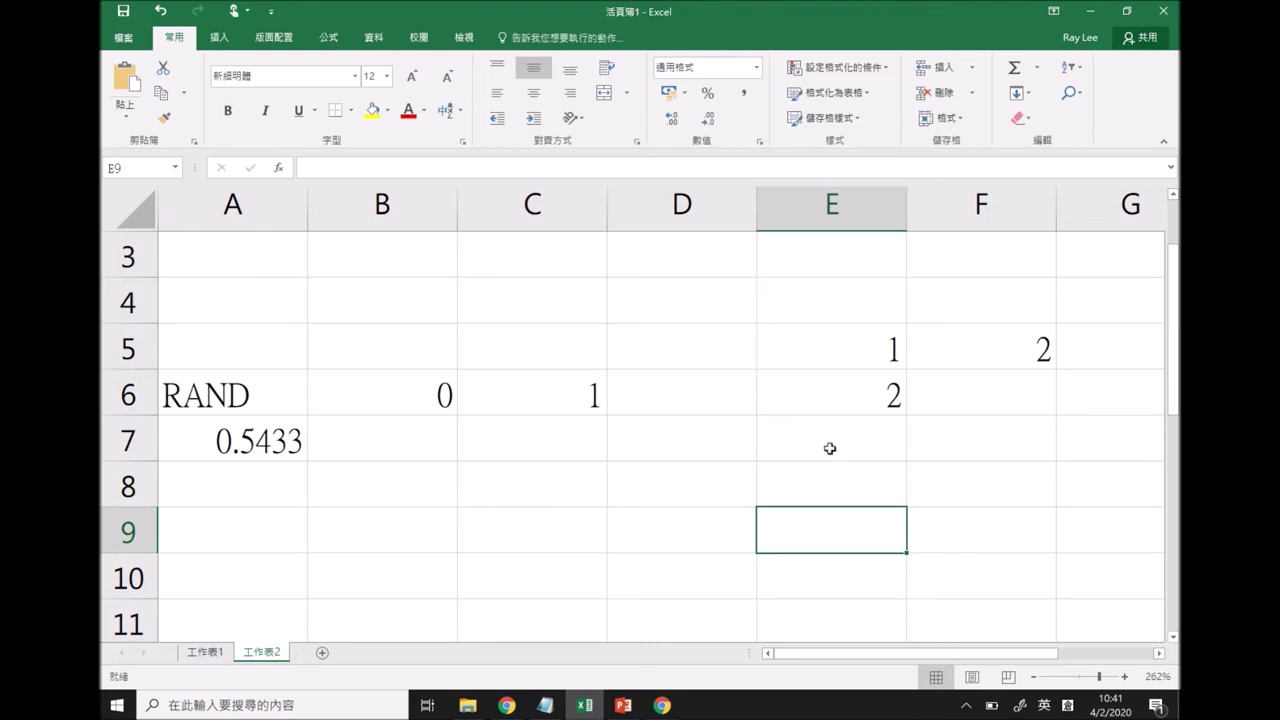
Enter the target values 1, 2 and 3 in D7, E7 and F7
right_click(825, 459)
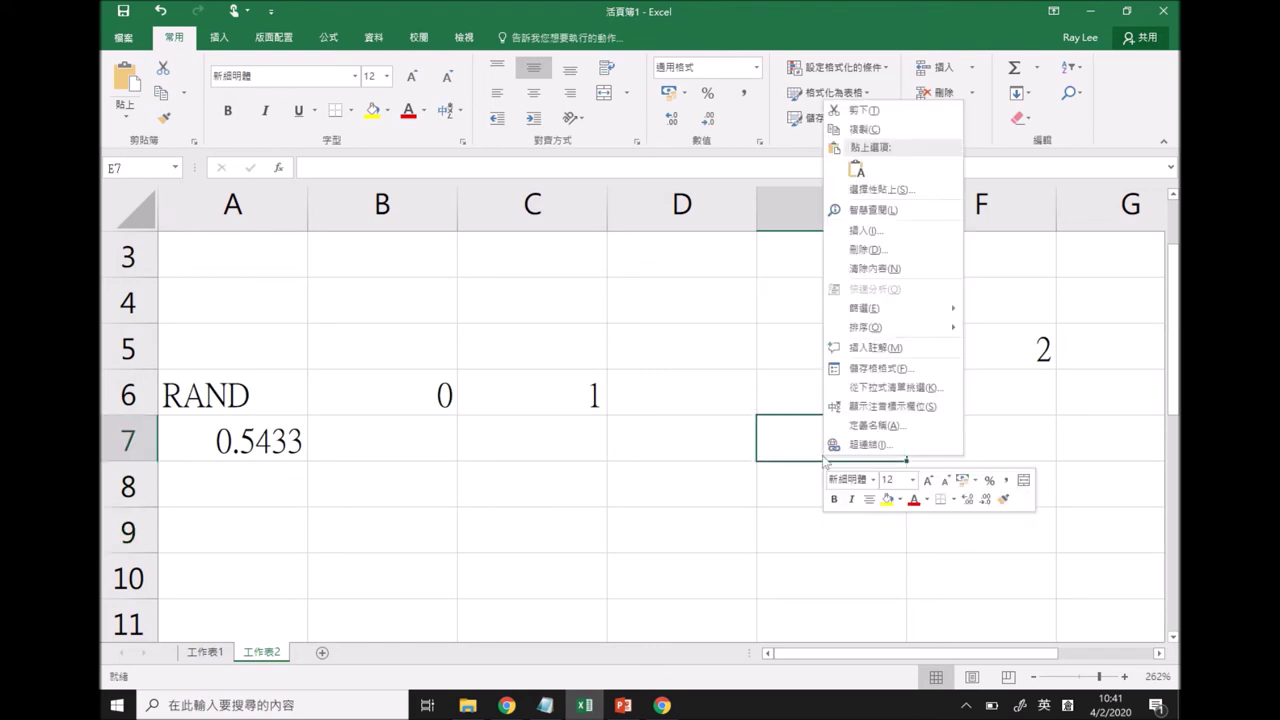
left_click(694, 451)
left_click(694, 451)
type("1")
key("Tab")
type("2")
key("Tab")
type("3")
key("Down")
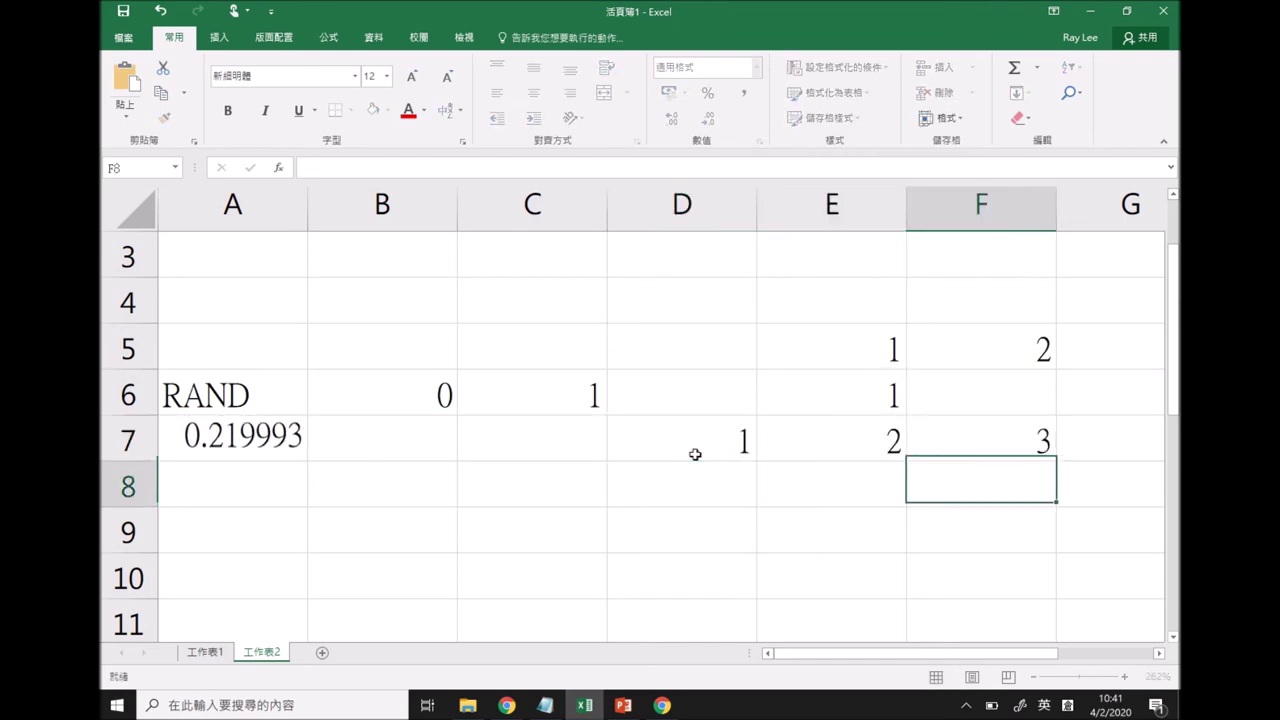
key("Left")
key("Left")
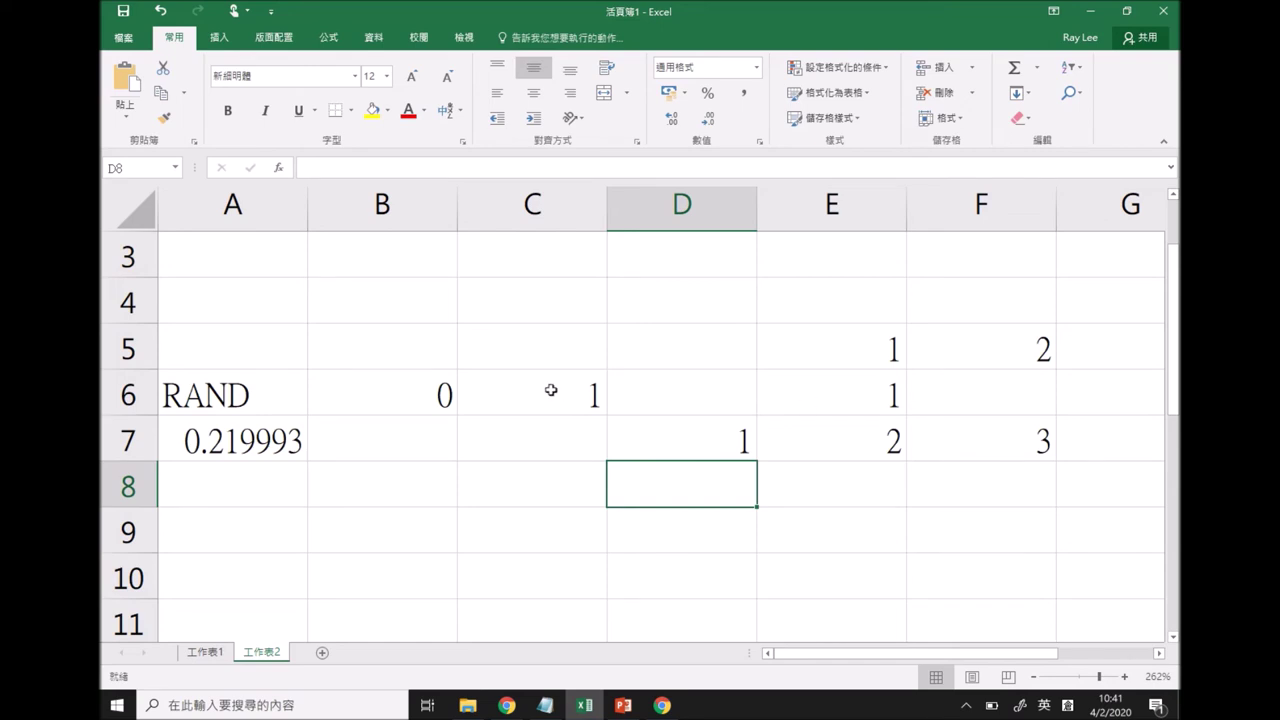
left_click(551, 390)
key("shift+Left")
key("Down")
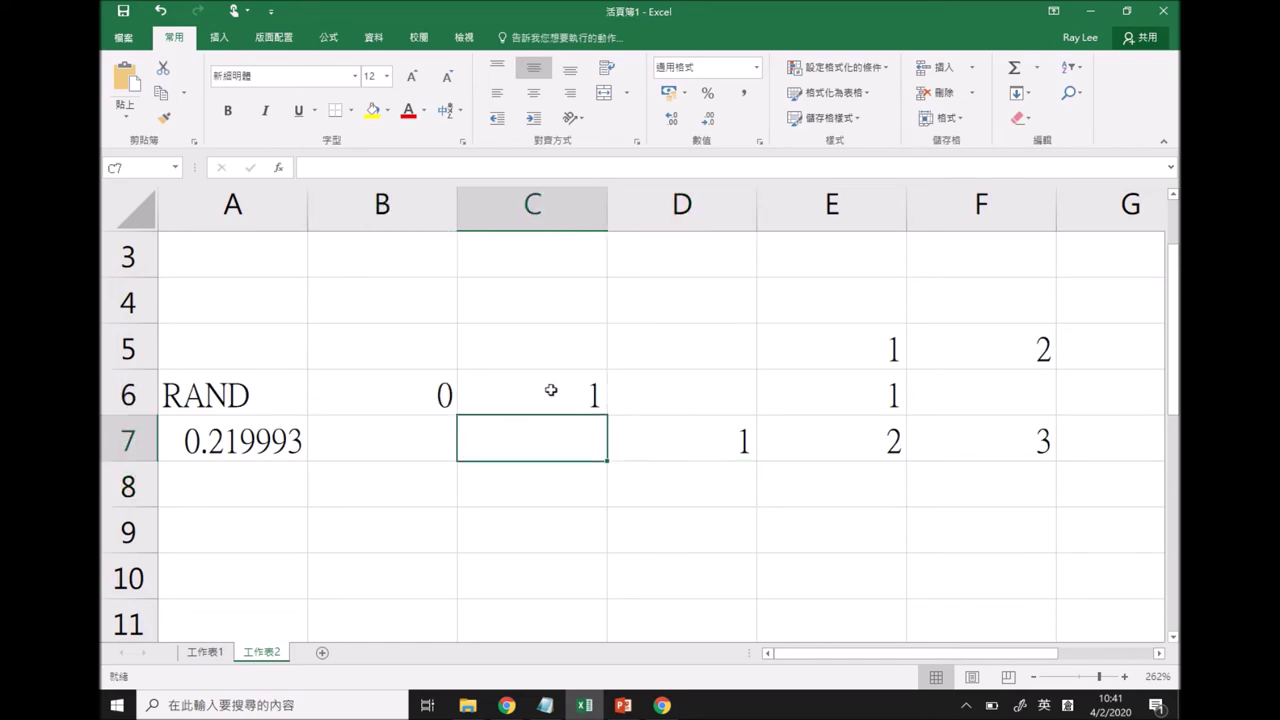
key("Left")
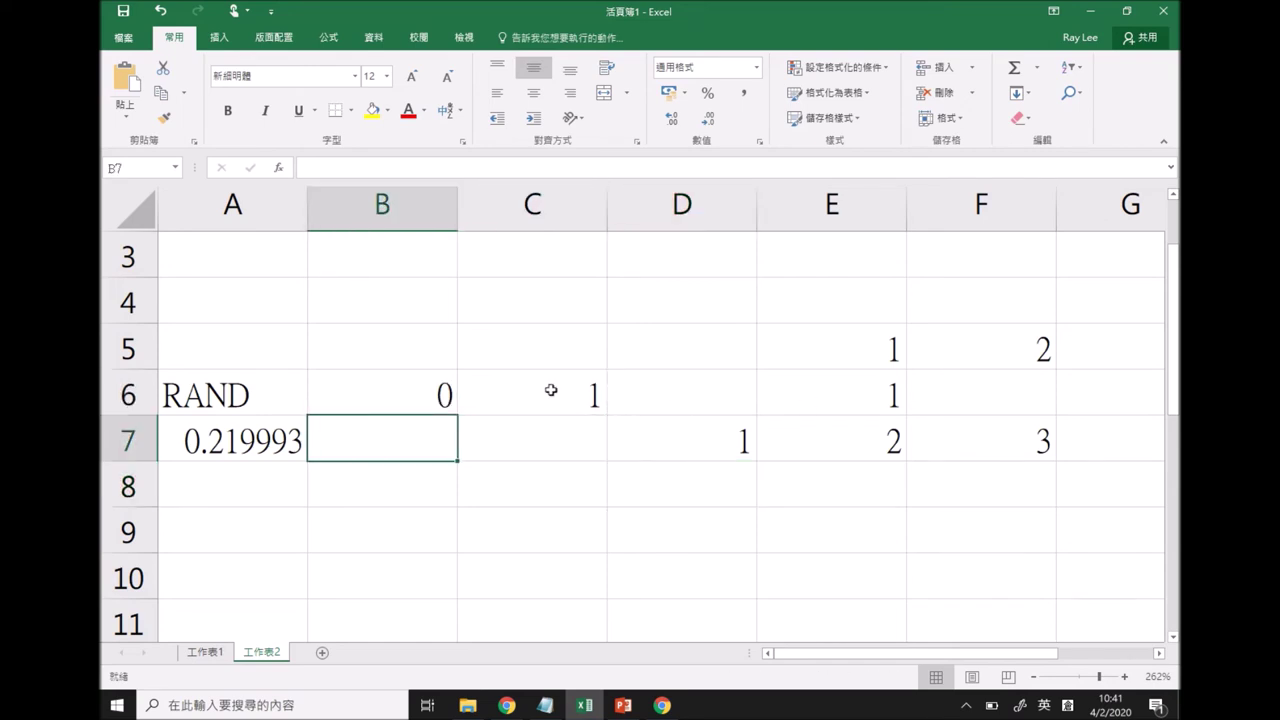
key("Right")
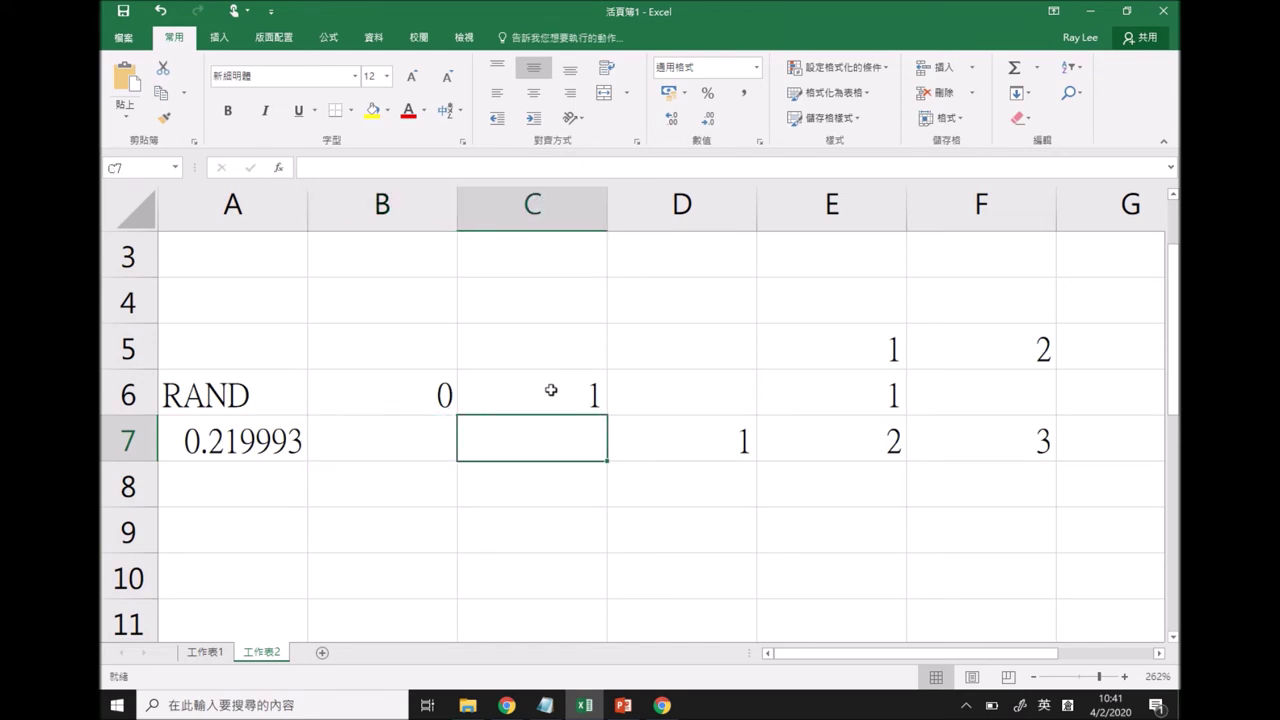
key("Left")
type("2")
key("Tab")
key("Left")
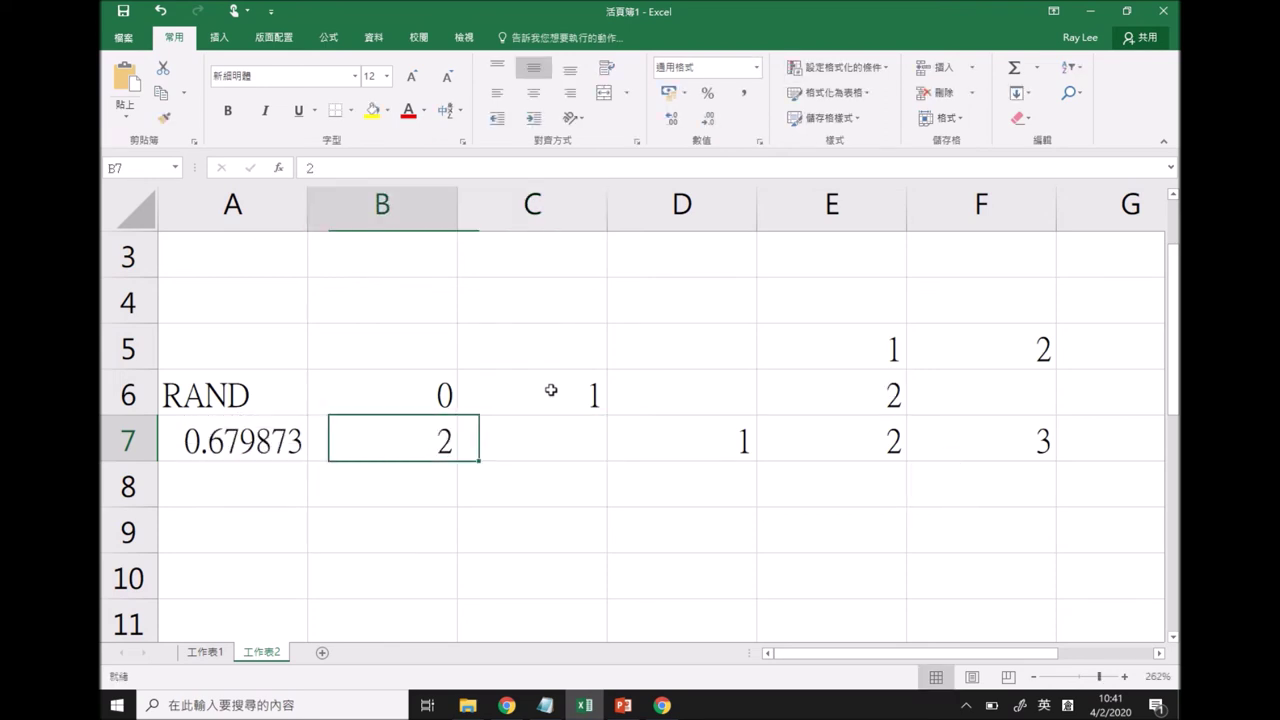
key("Delete")
Enter =RAND()*2 in D8 below the 1, 2, 3 row
key("Right")
key("Right")
key("Down")
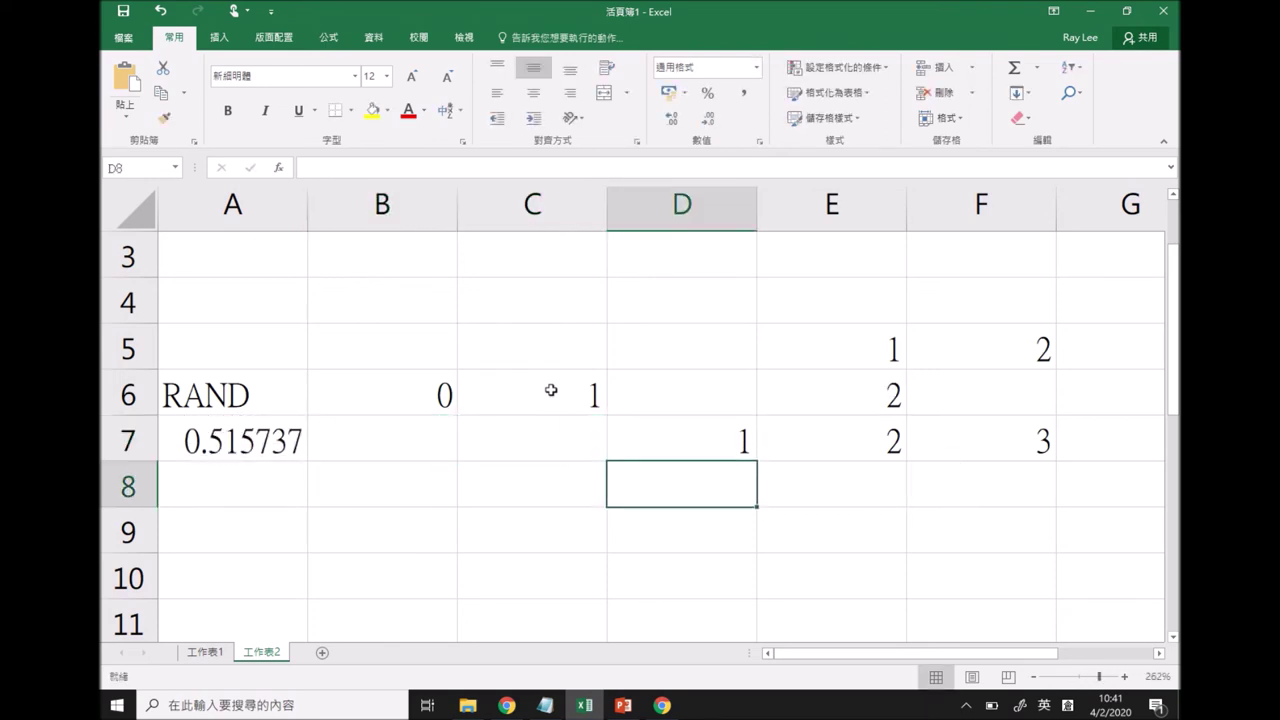
type("=RAND()")
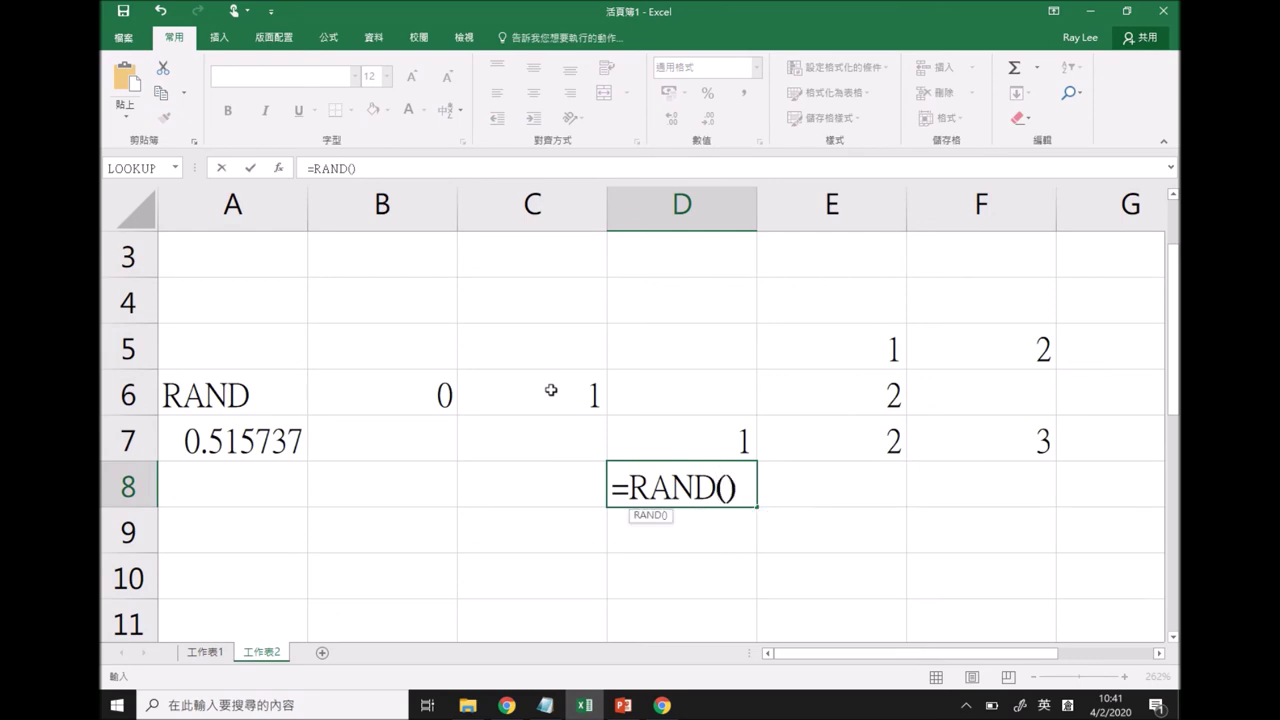
type("*")
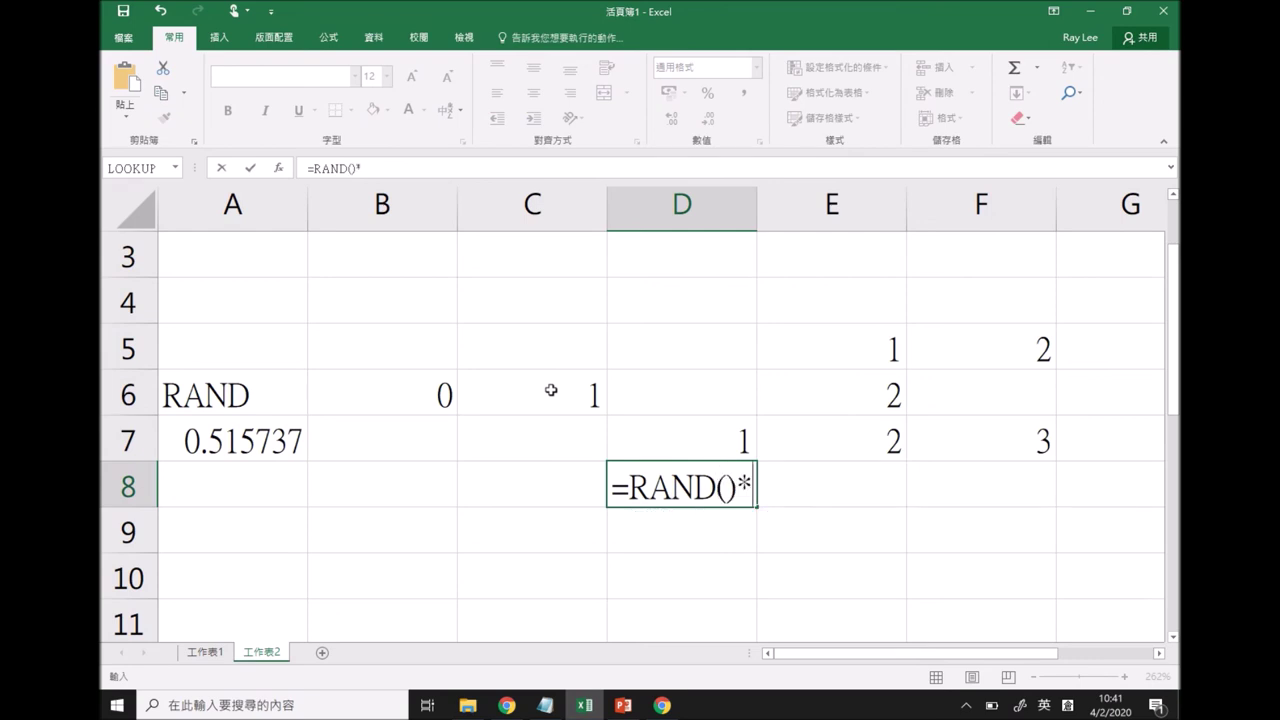
type("2")
key("Return")
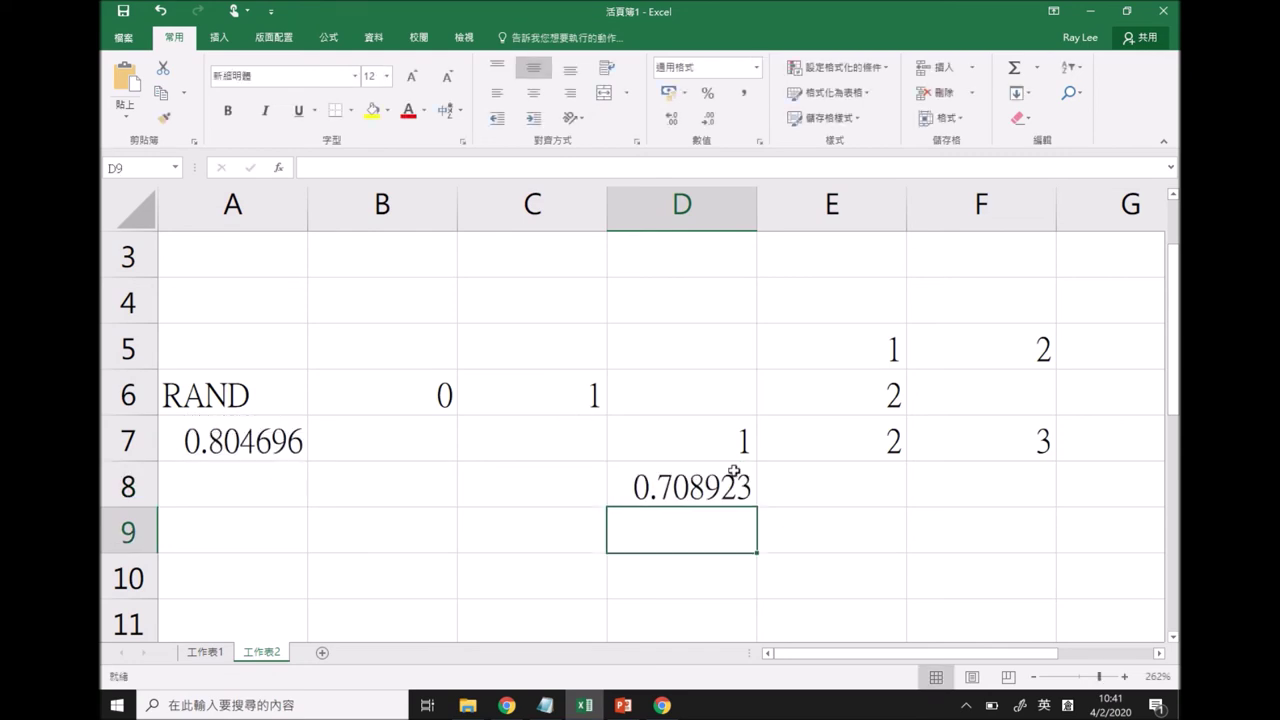
Wrap the random part of D8 in ROUND so the formula reads =ROUND(RAND(),0)*2
double_click(629, 486)
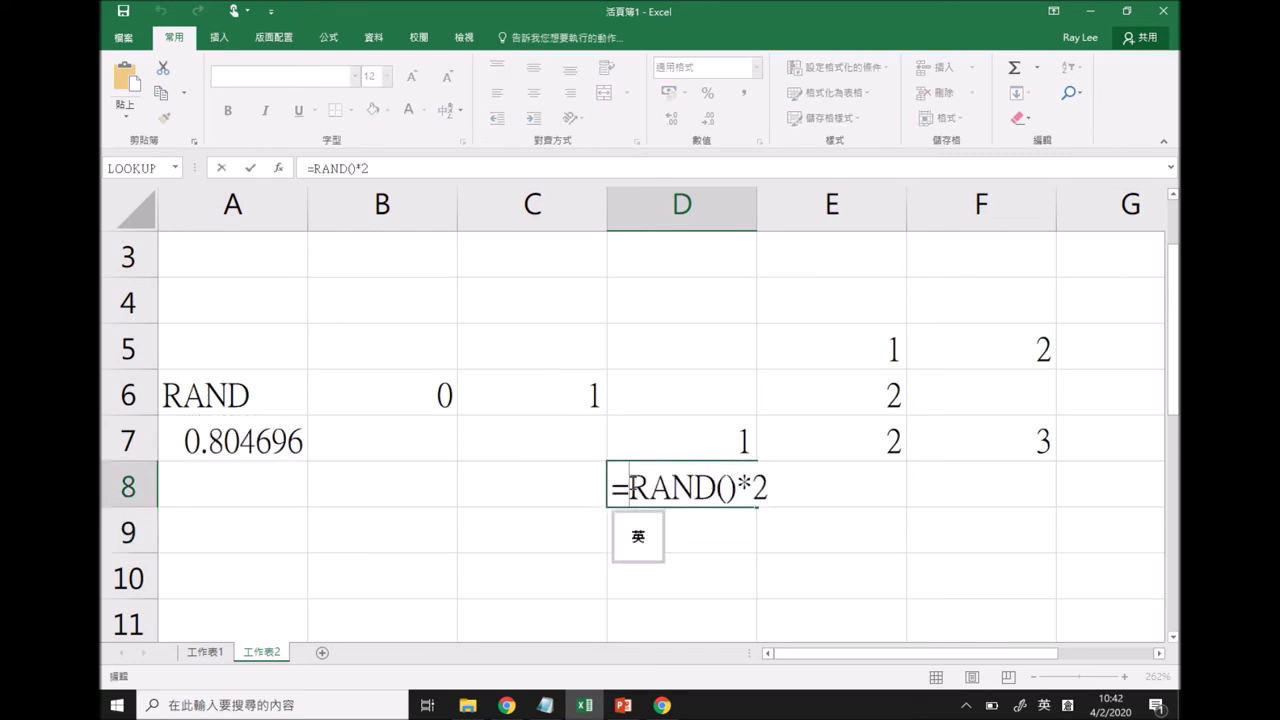
type("ROUND(")
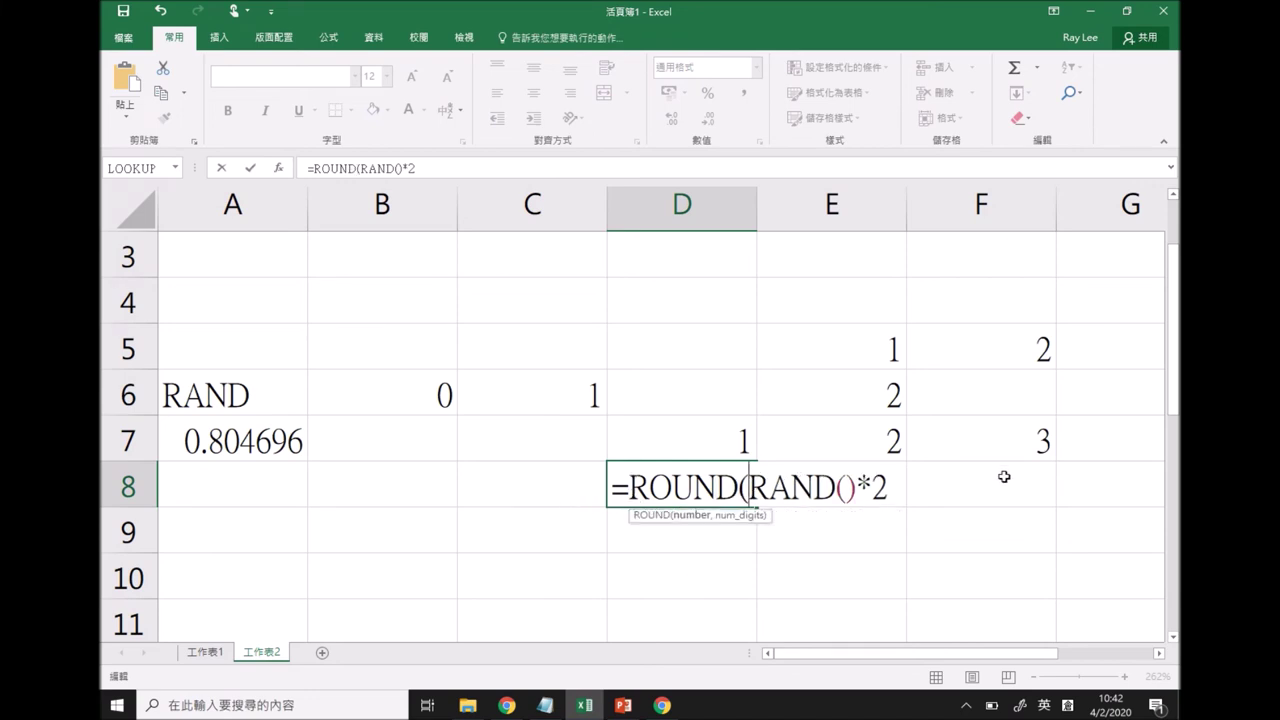
left_click(856, 494)
type(",0)")
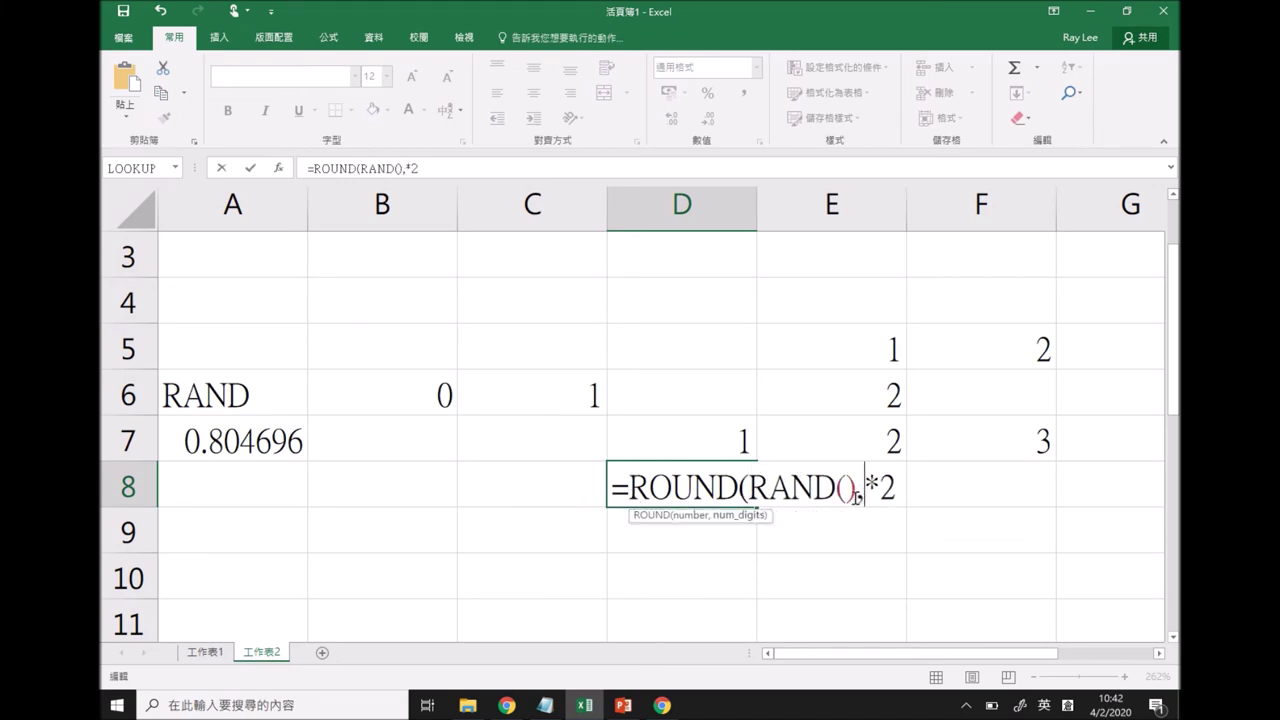
key("Return")
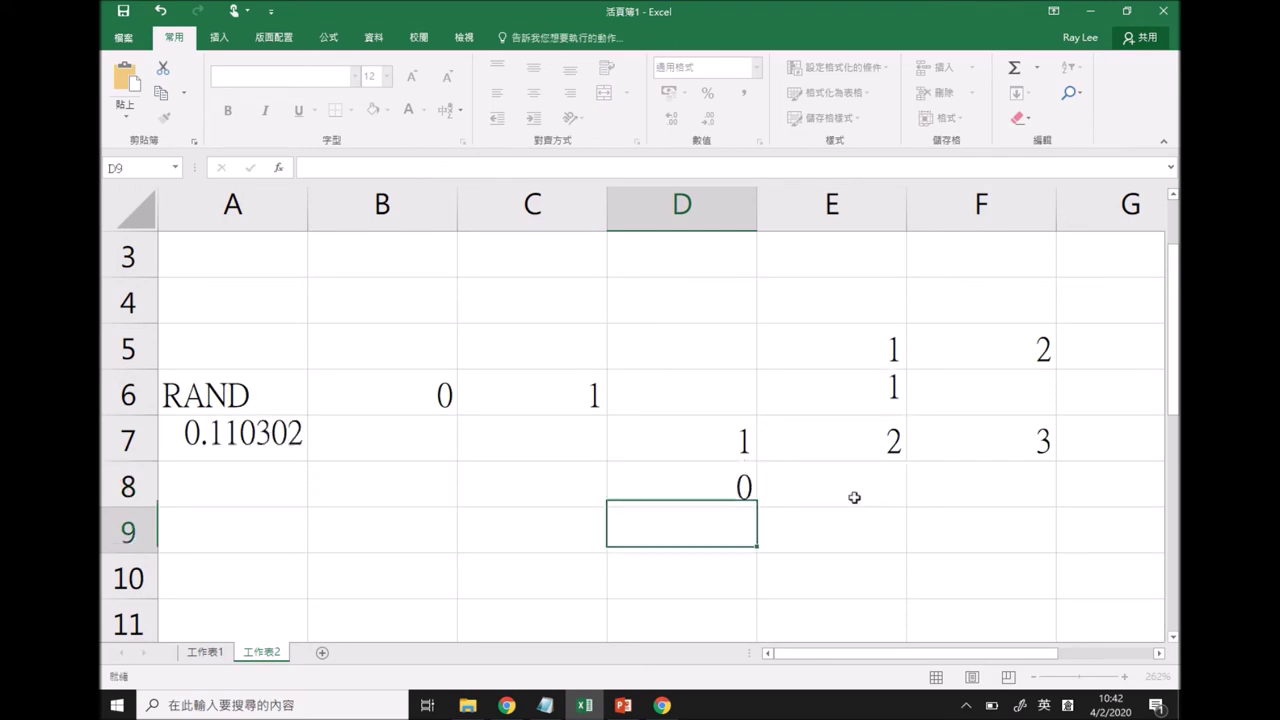
Recalculate the D8 result repeatedly by committing empty edits in the blank cell E8 beside it
left_click(836, 493)
key("Return")
double_click(838, 492)
key("Return")
double_click(836, 492)
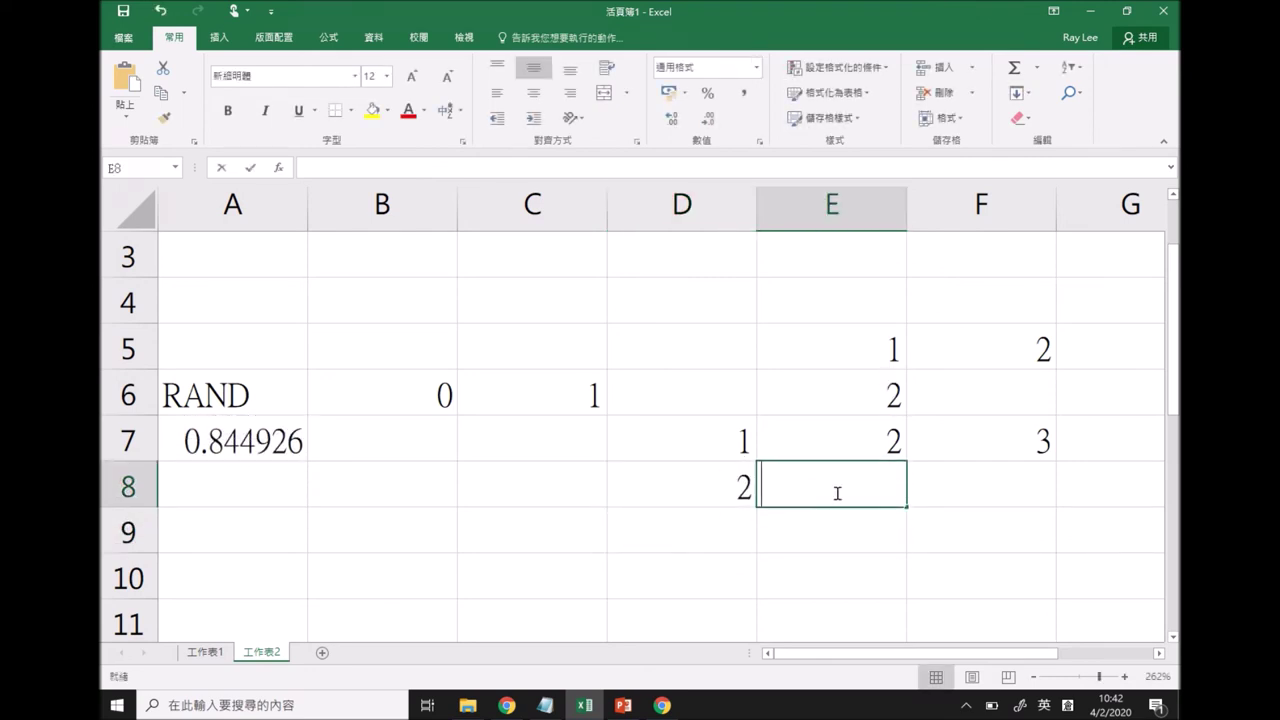
key("Return")
left_click(836, 492)
double_click(836, 492)
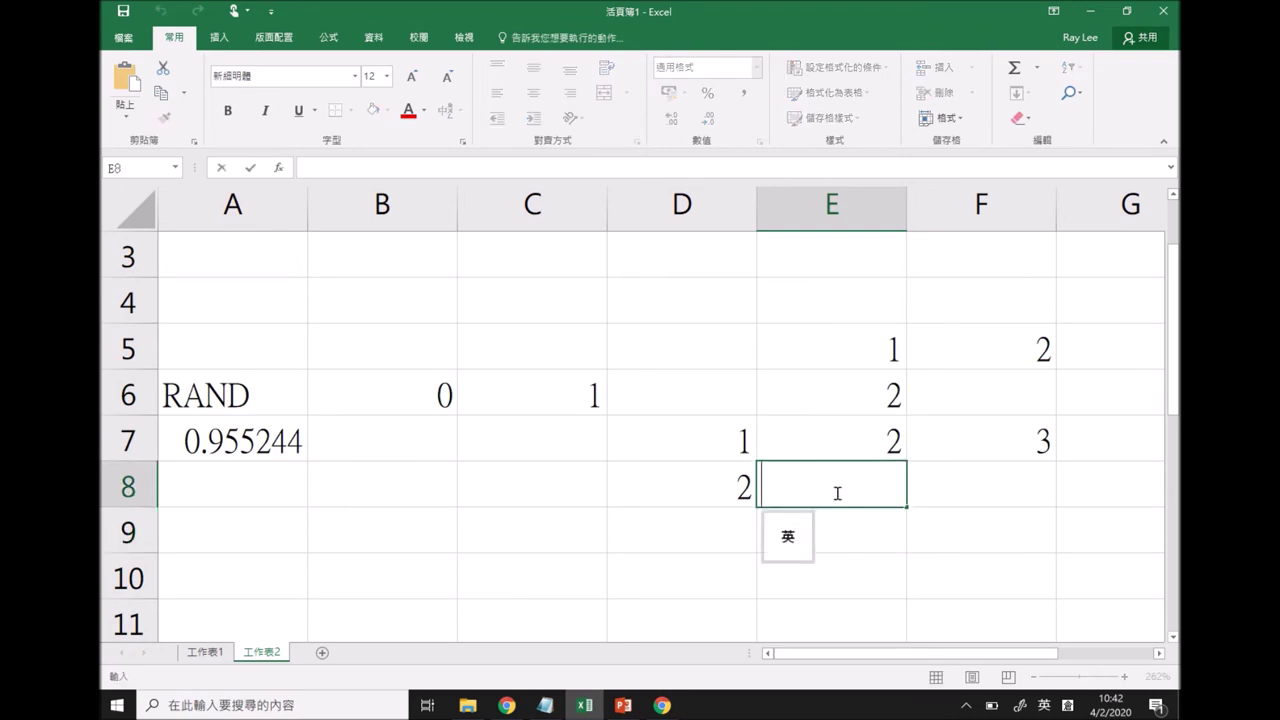
key("Return")
double_click(813, 487)
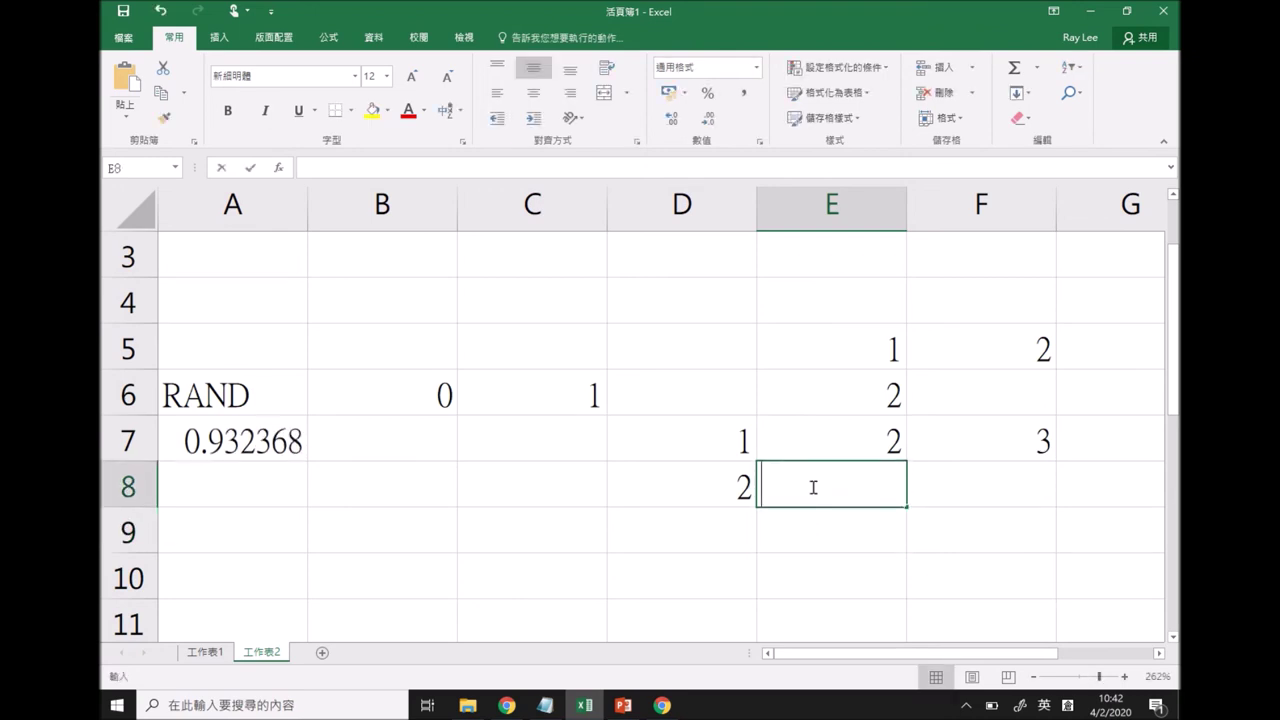
left_click(689, 531)
Move the multiplication by 2 inside the rounding in D8 so the formula reads =ROUND(RAND()*2,0)
left_click(741, 484)
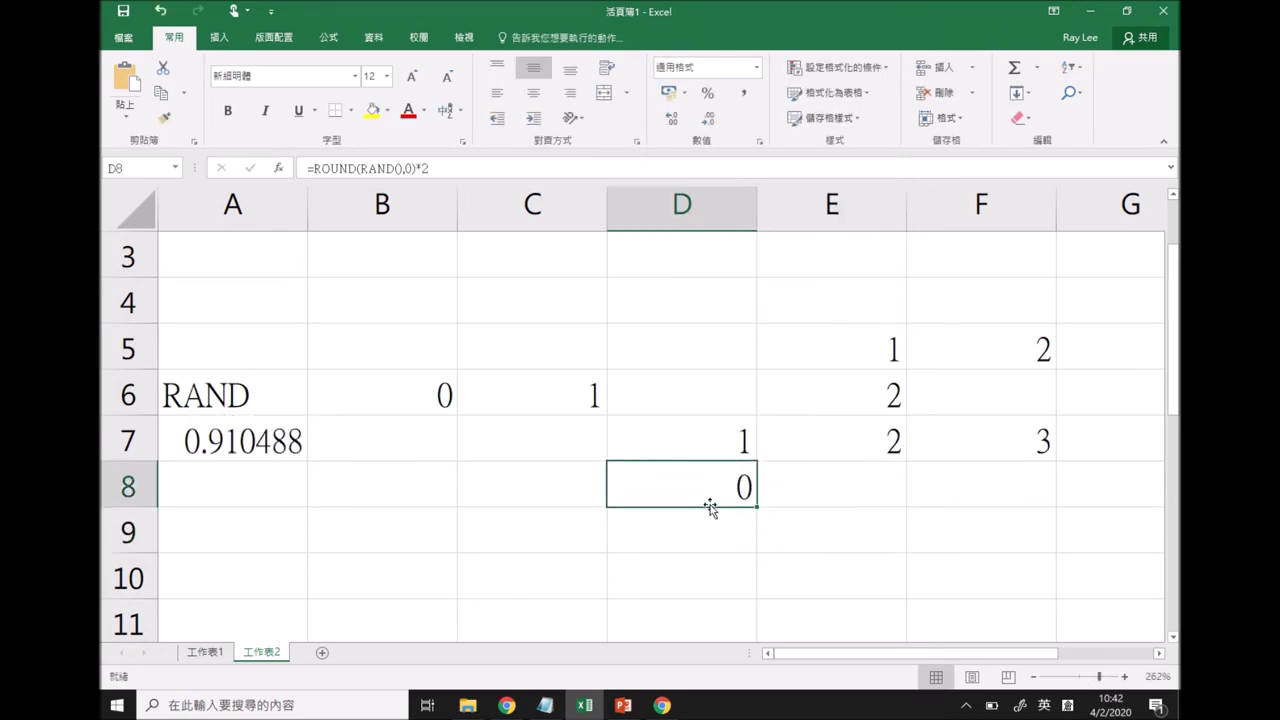
double_click(724, 491)
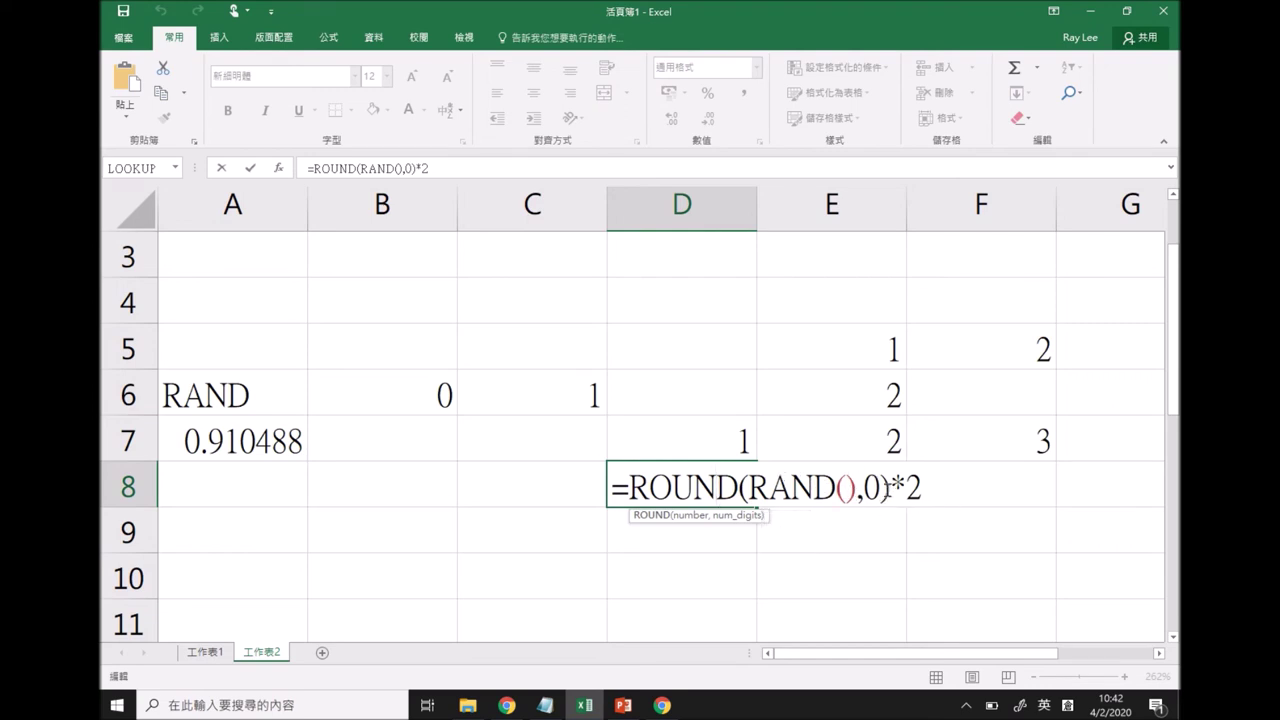
left_click_drag(928, 490, 889, 490)
key("BackSpace")
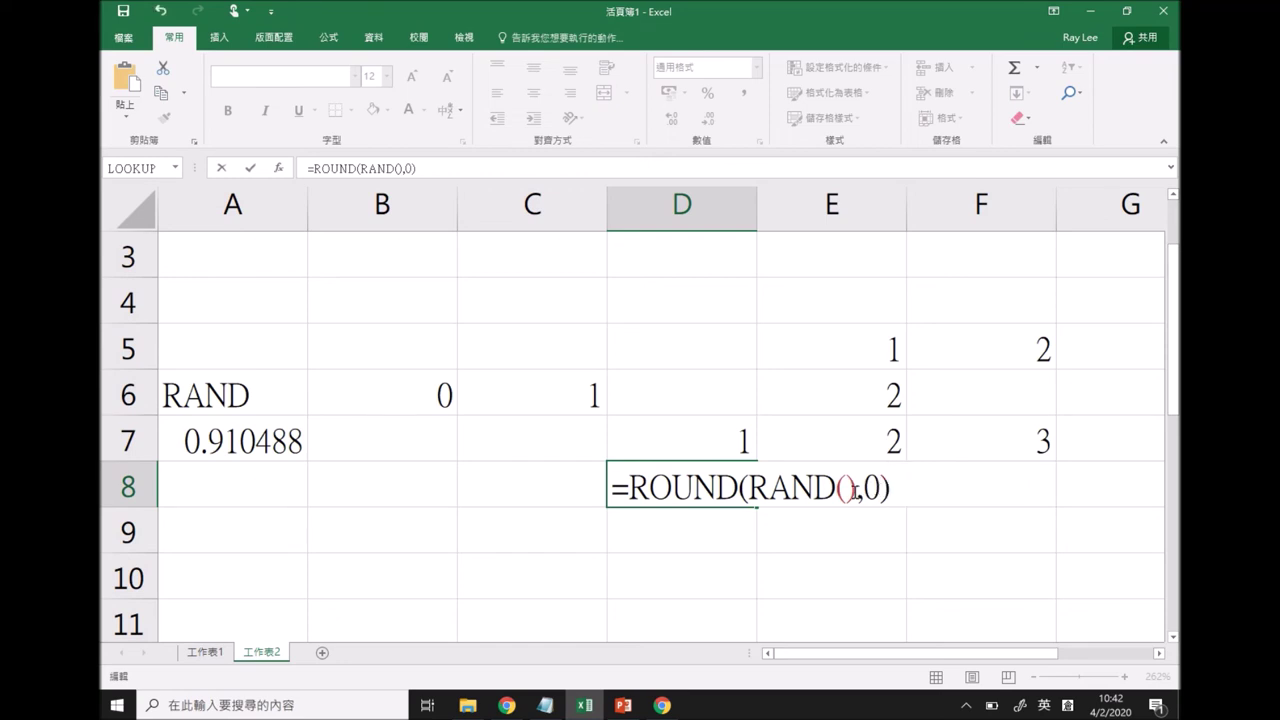
left_click(857, 488)
type("*2")
key("Return")
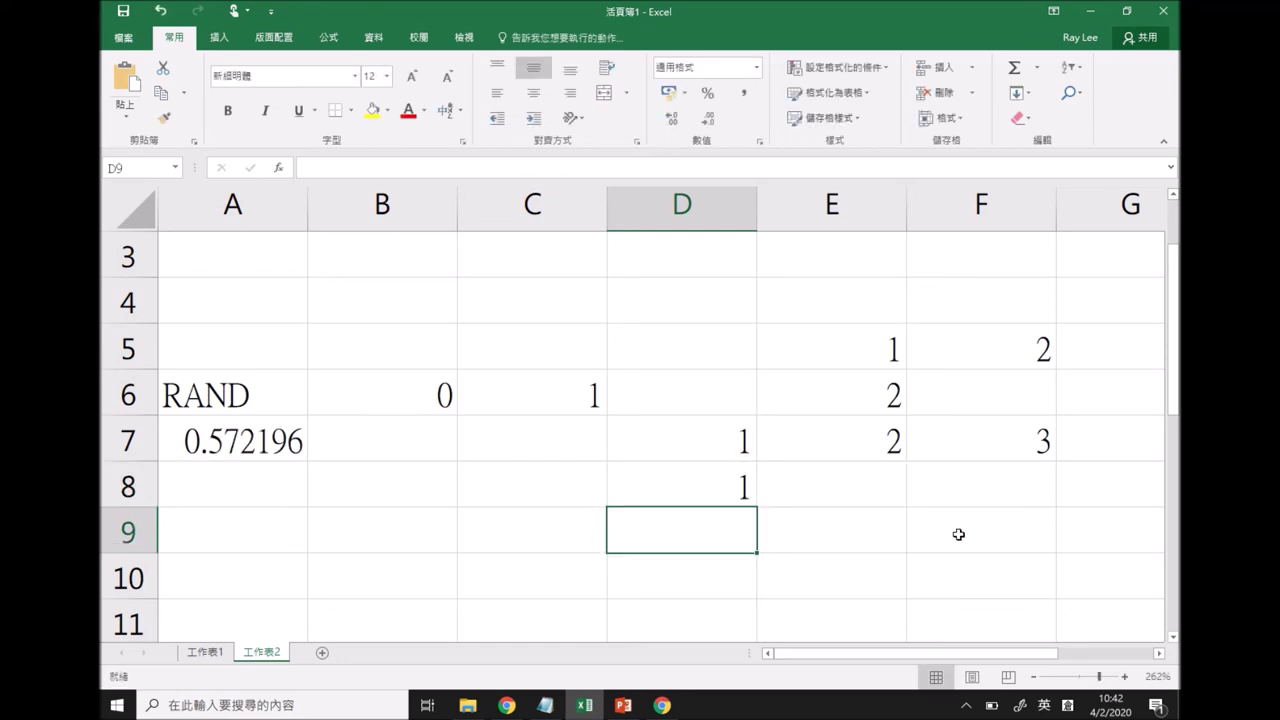
Recalculate the revised D8 formula several times by committing empty edits in the blank cell E9
left_click(852, 534)
key("Return")
left_click(852, 534)
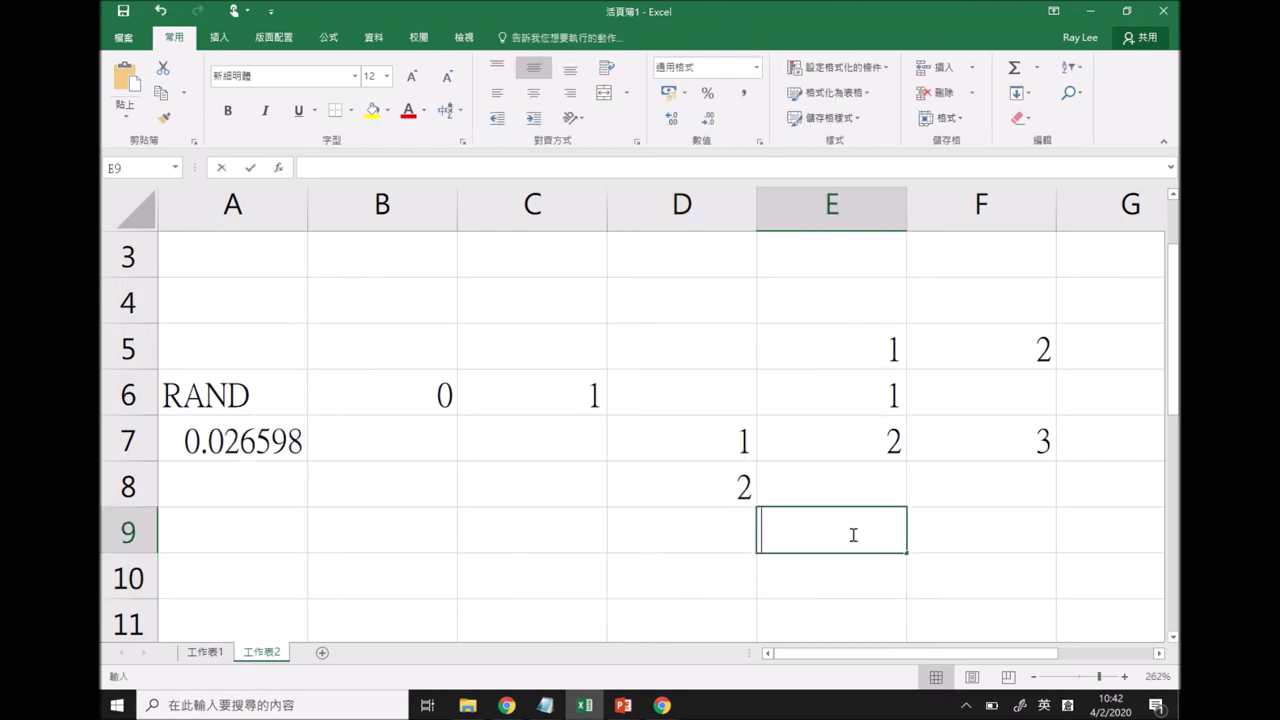
key("Return")
left_click(852, 534)
key("Return")
left_click(852, 534)
key("Return")
left_click(851, 535)
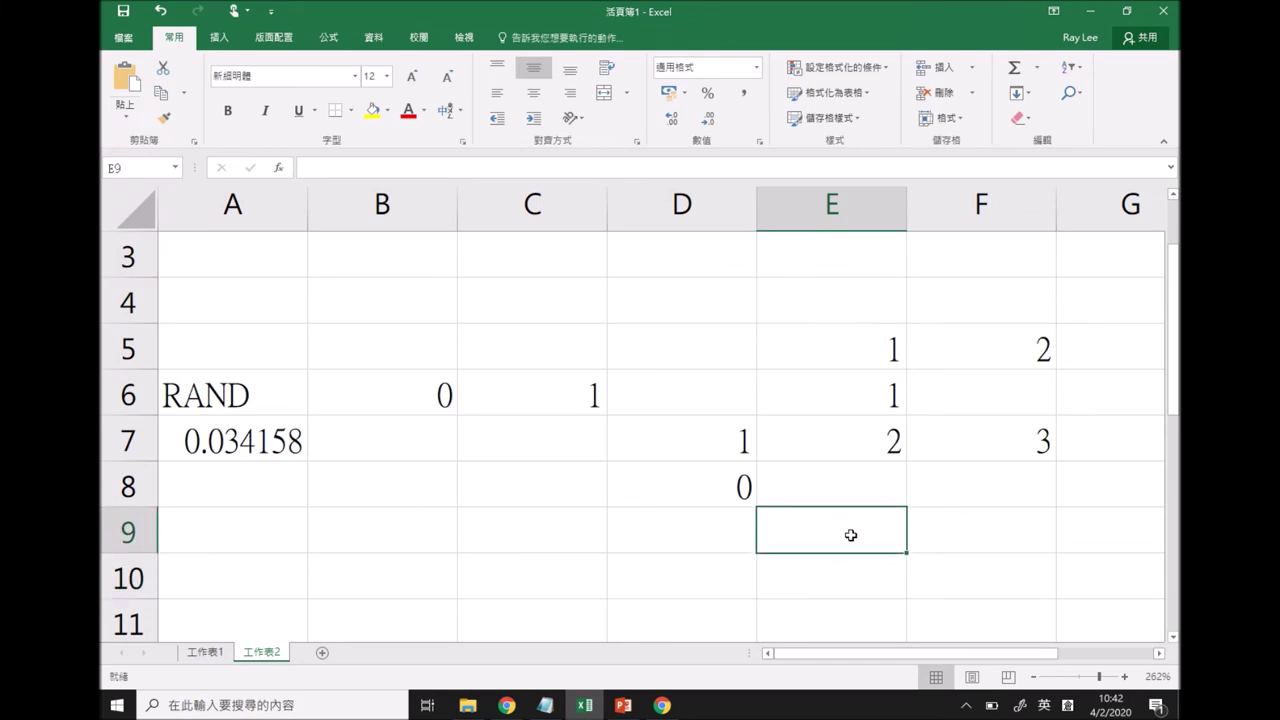
key("Return")
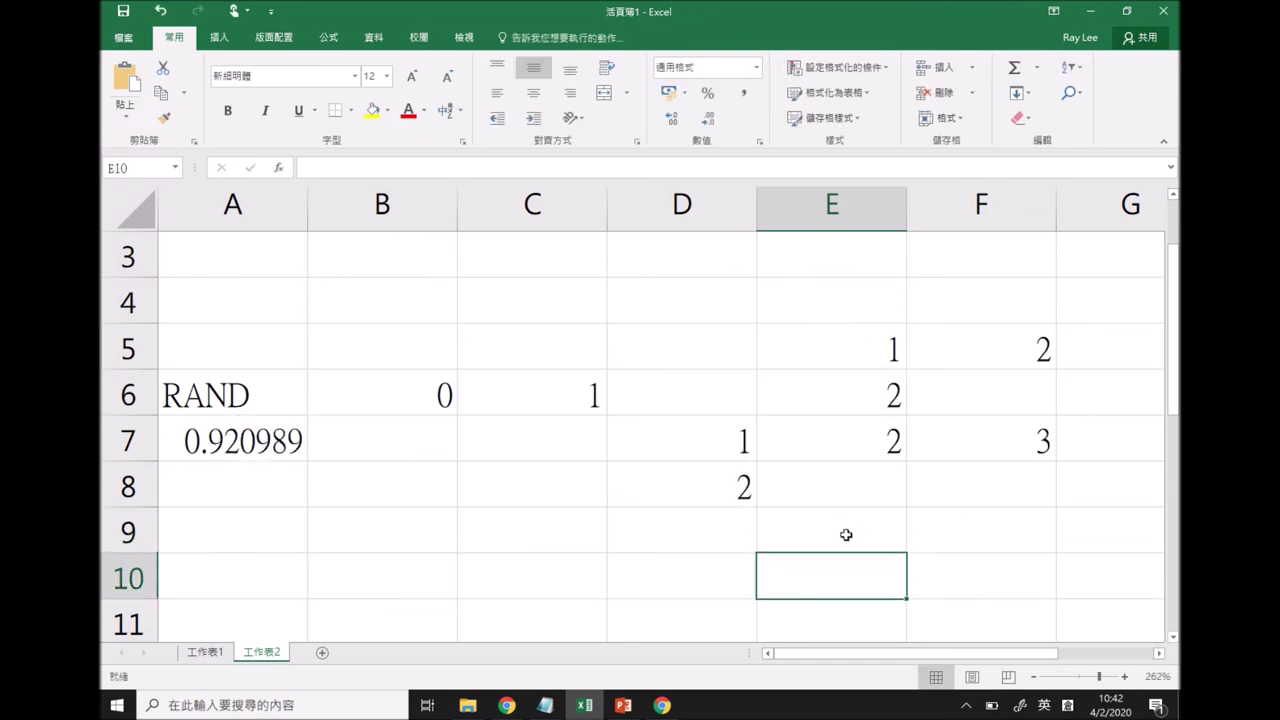
Add 1 to the rounded result in D8 so the formula reads =ROUND(RAND()*2,0)+1
double_click(733, 489)
left_click(966, 491)
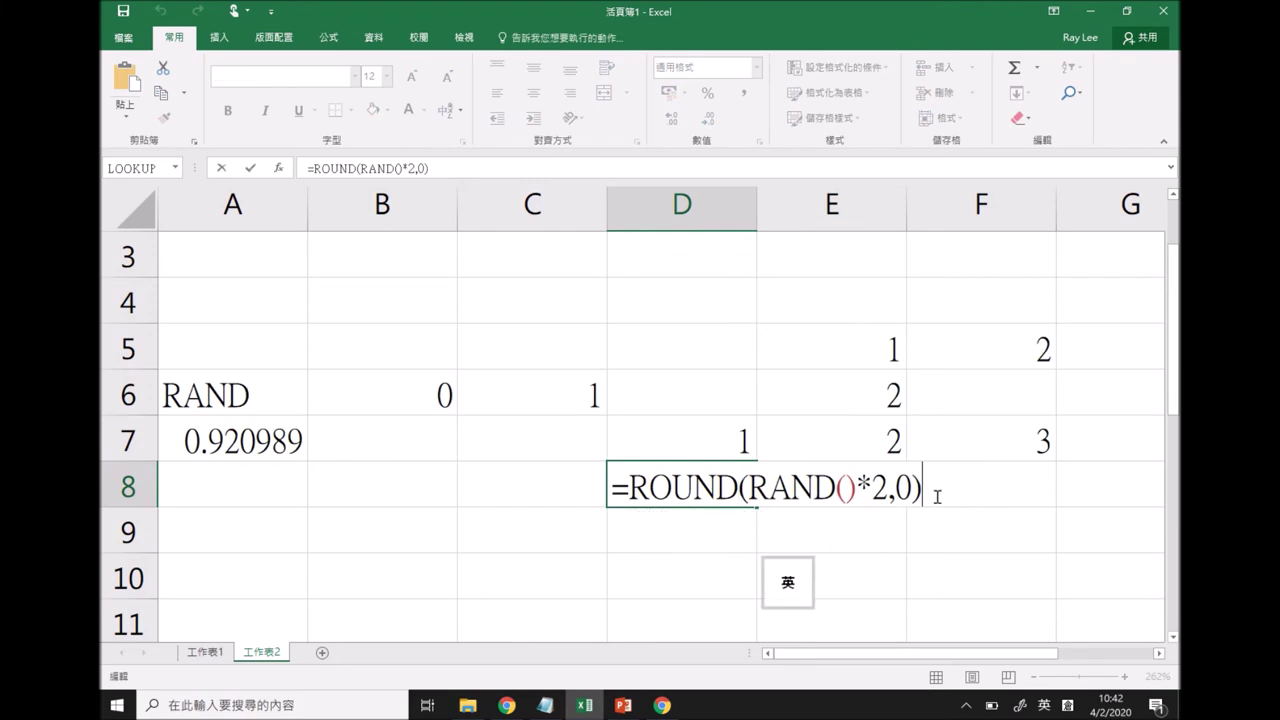
key("BackSpace")
type("+1")
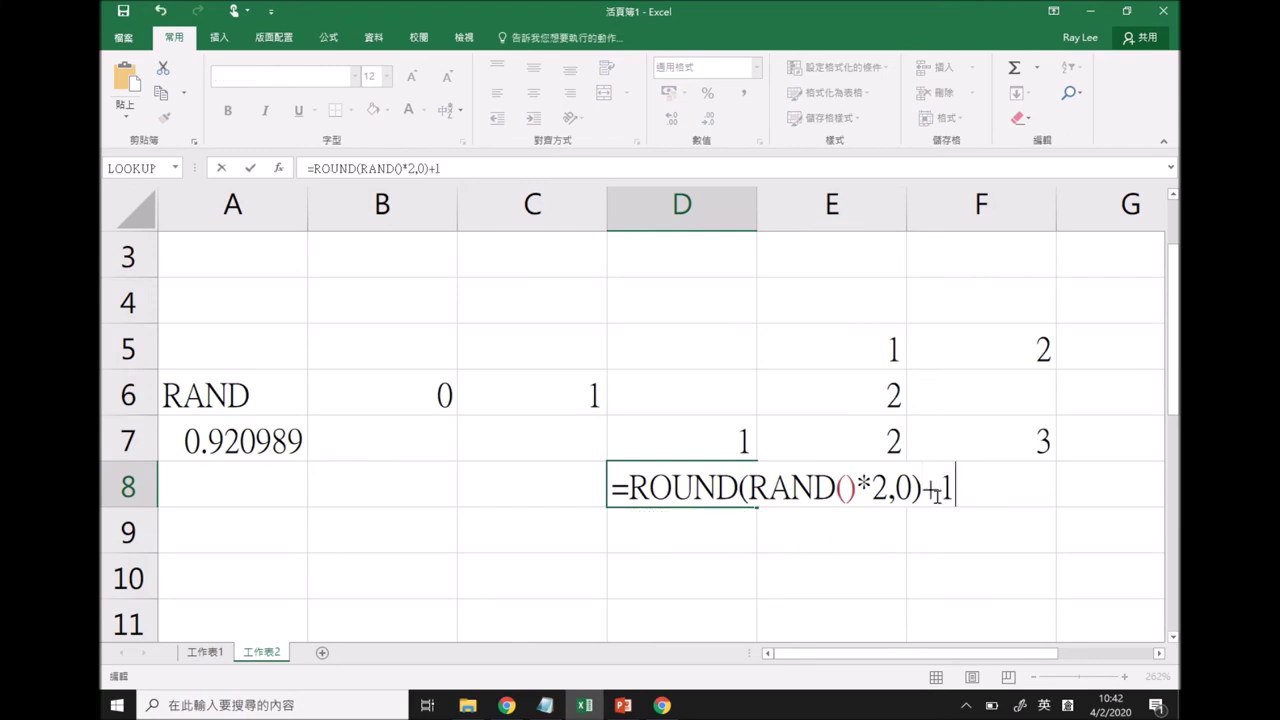
key("Return")
Recalculate D8 with empty edits in E8 and review the formula in D8 without changing it
double_click(838, 481)
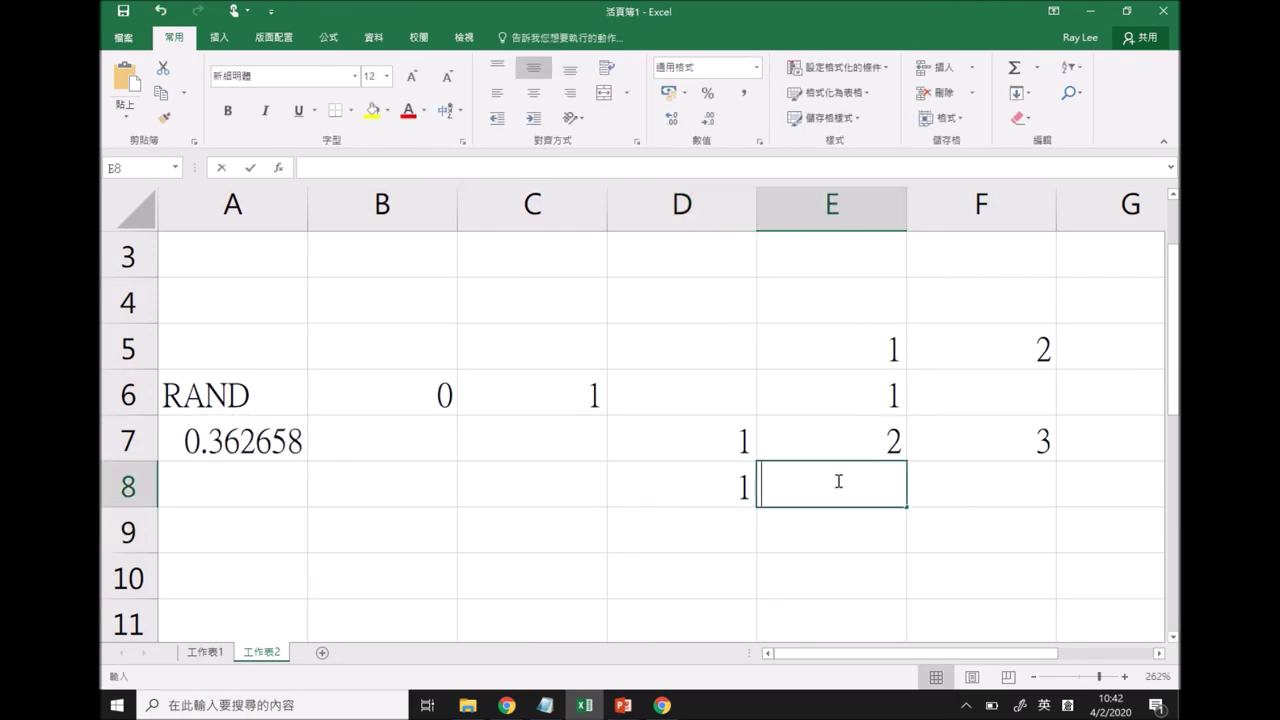
key("Return")
double_click(838, 481)
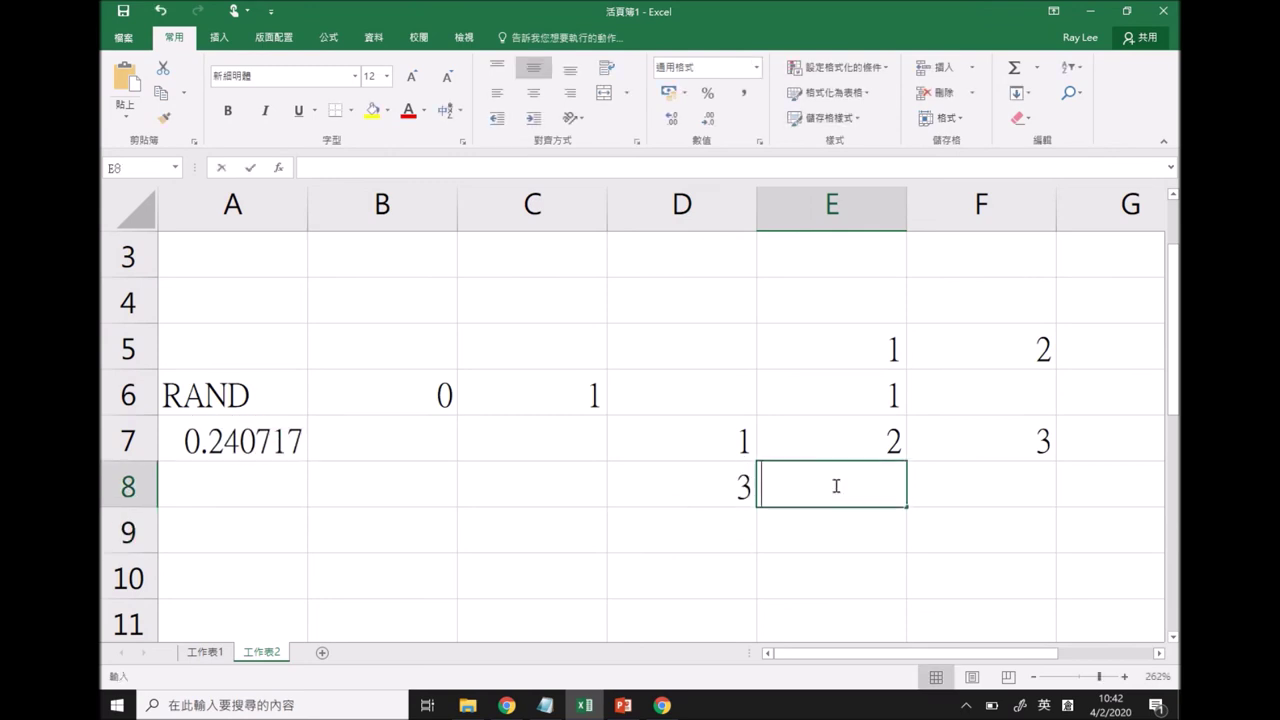
double_click(726, 489)
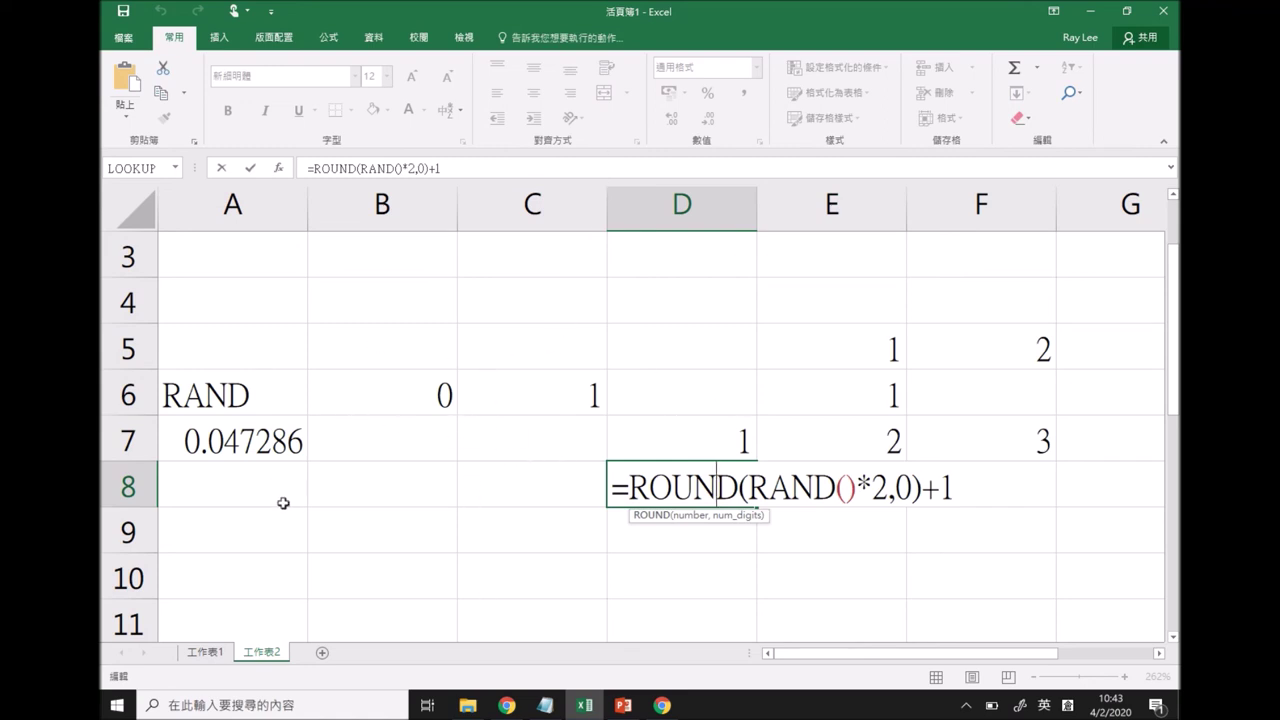
key("Return")
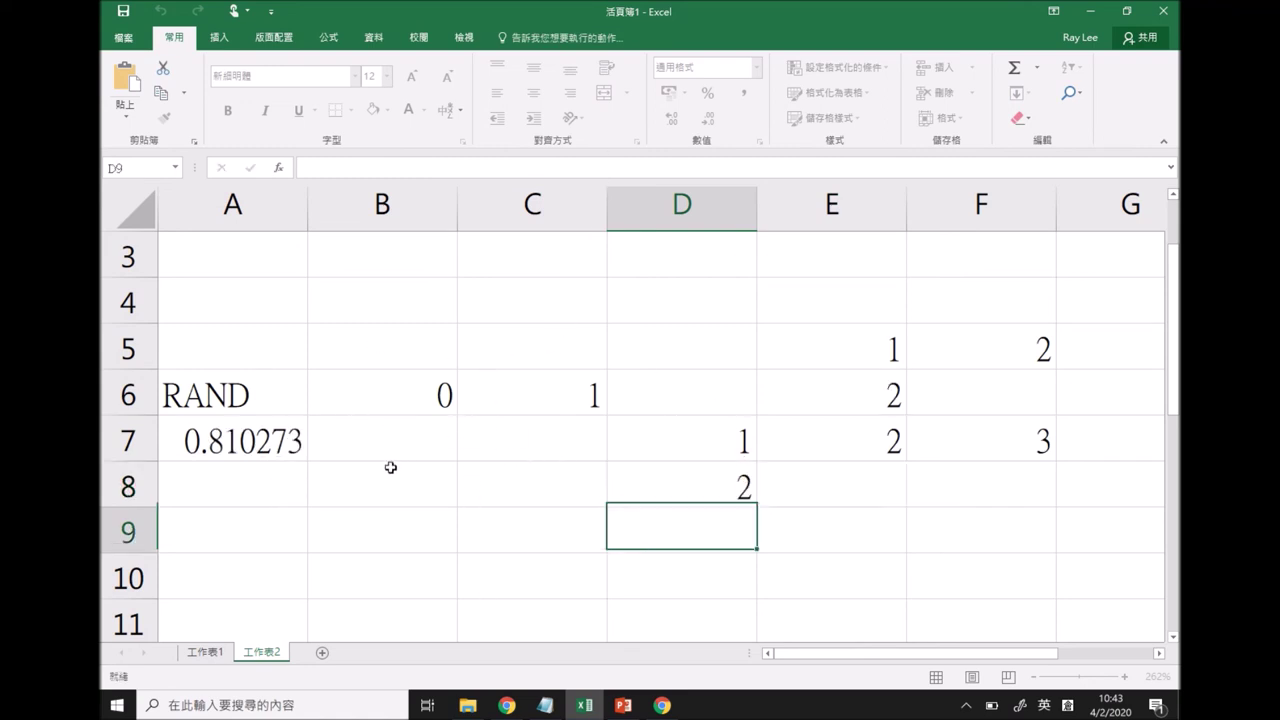
Enter the example calculation 0.5*2=1 as text in C9
key("Left")
type(").5")
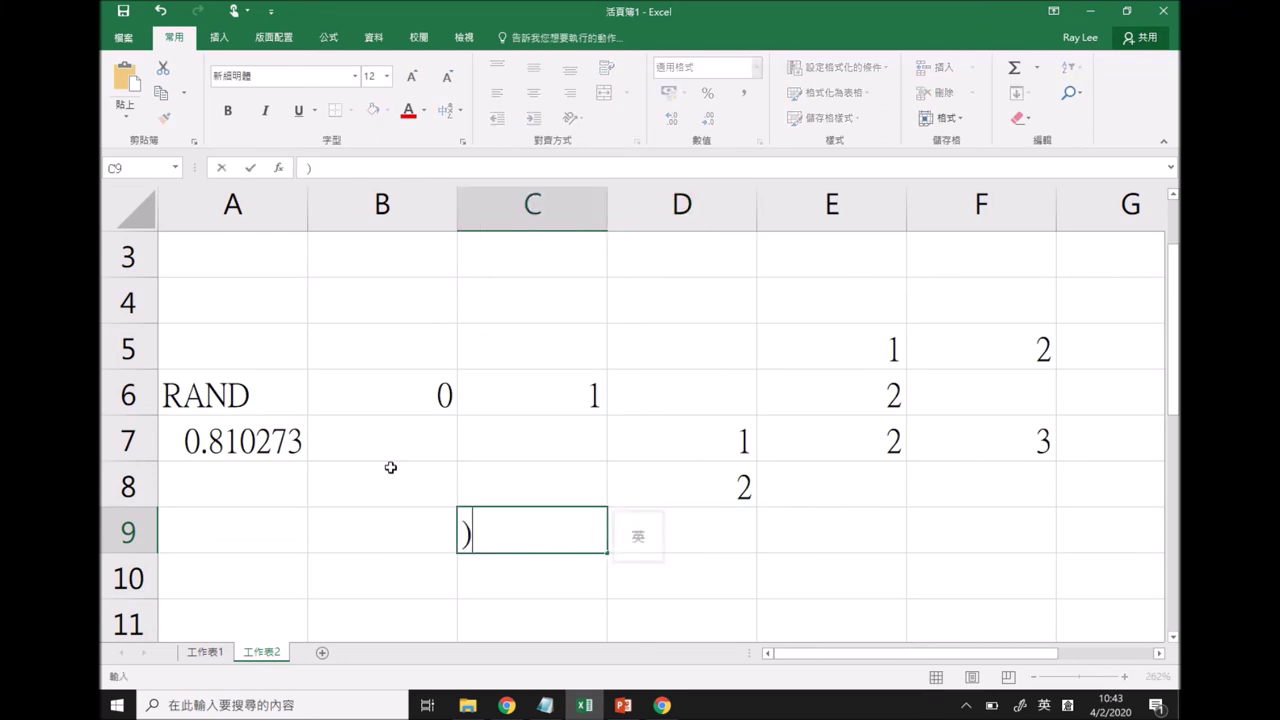
key("BackSpace")
key("BackSpace")
key("BackSpace")
type("0,.5")
key("BackSpace")
key("BackSpace")
key("BackSpace")
type(".5*2=1")
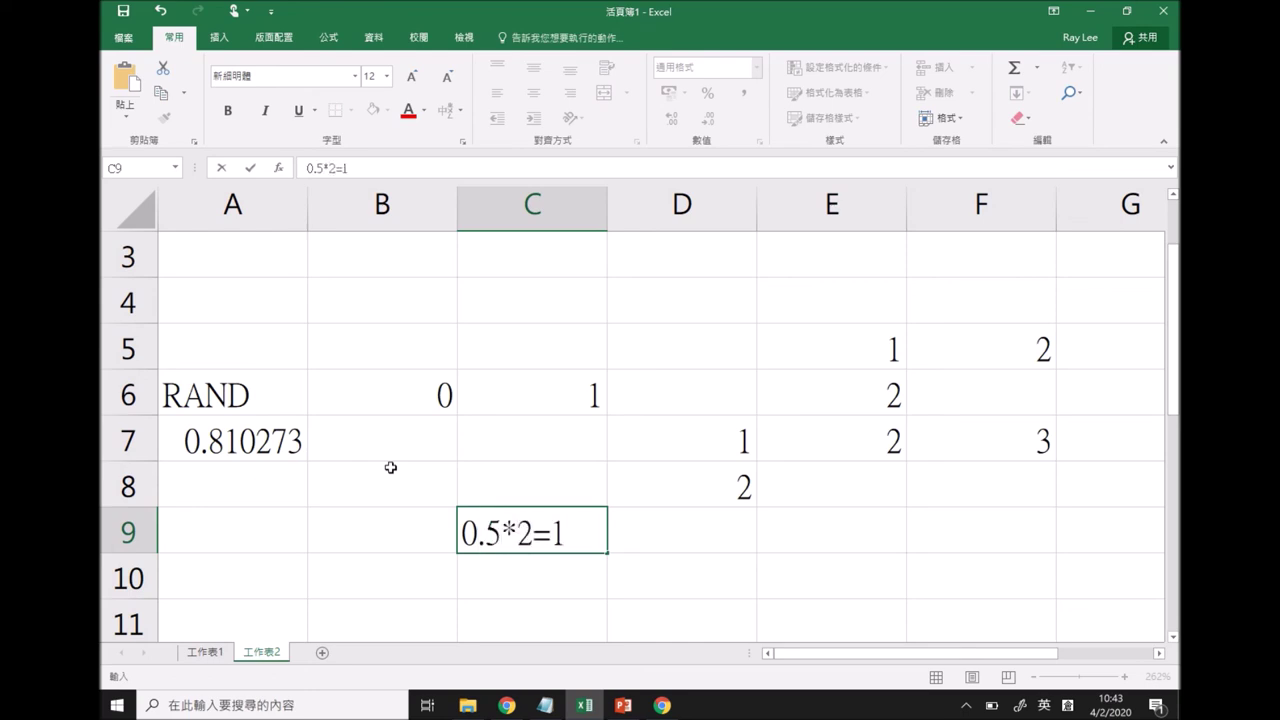
key("Return")
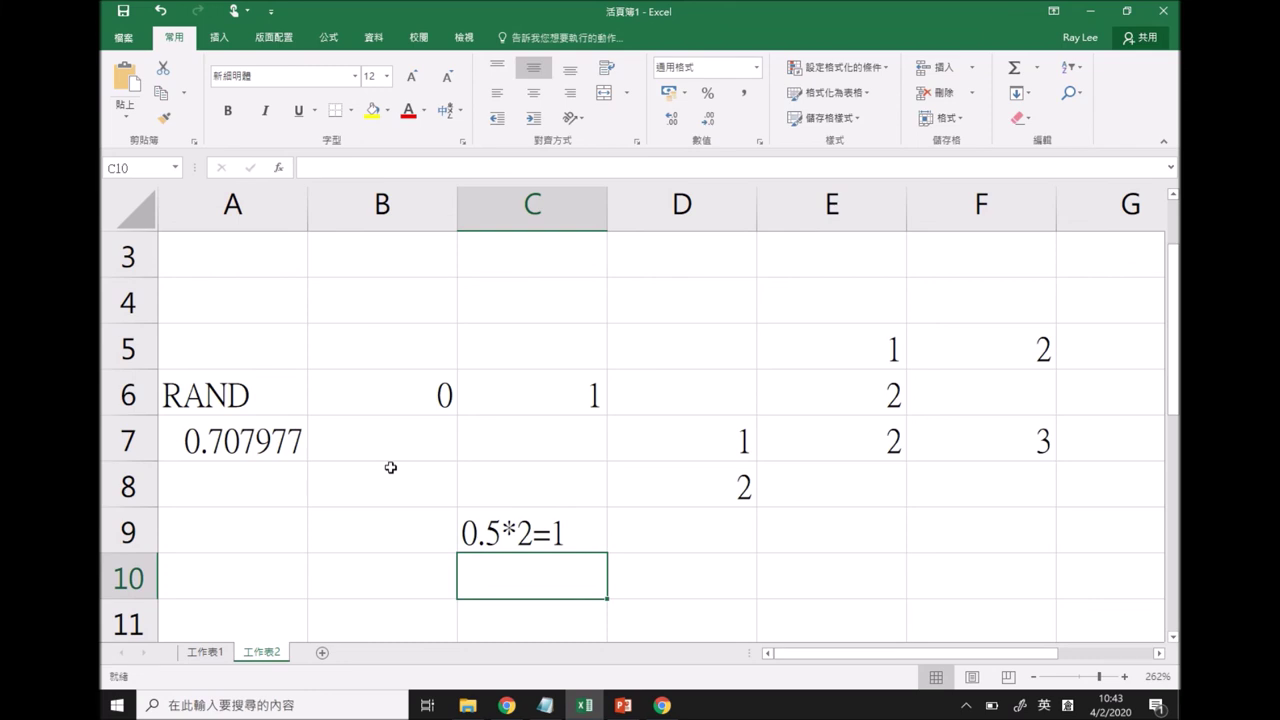
Enter the example calculation 0.3*2=0.6 as text in C10
type("0.3*2=0.6")
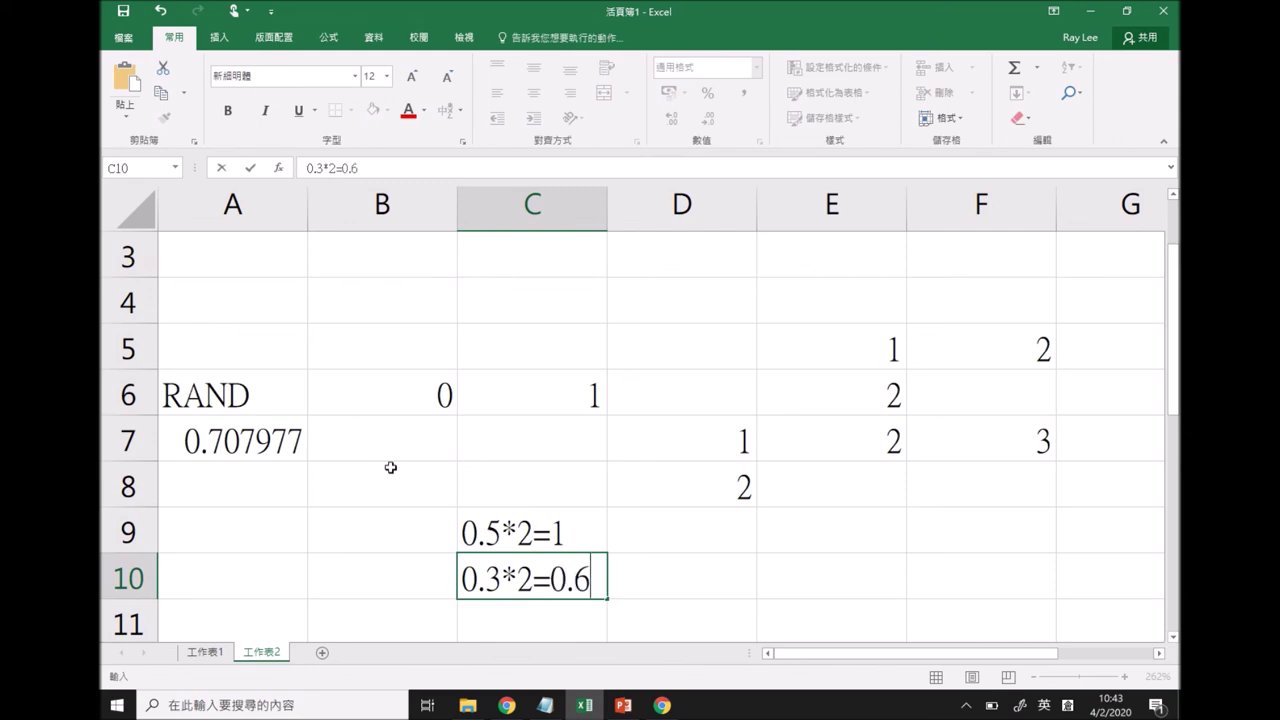
key("Up")
key("Down")
key("Down")
Enter the example calculation 0.2*2=0.4 as text in C11
type(").2*2=")
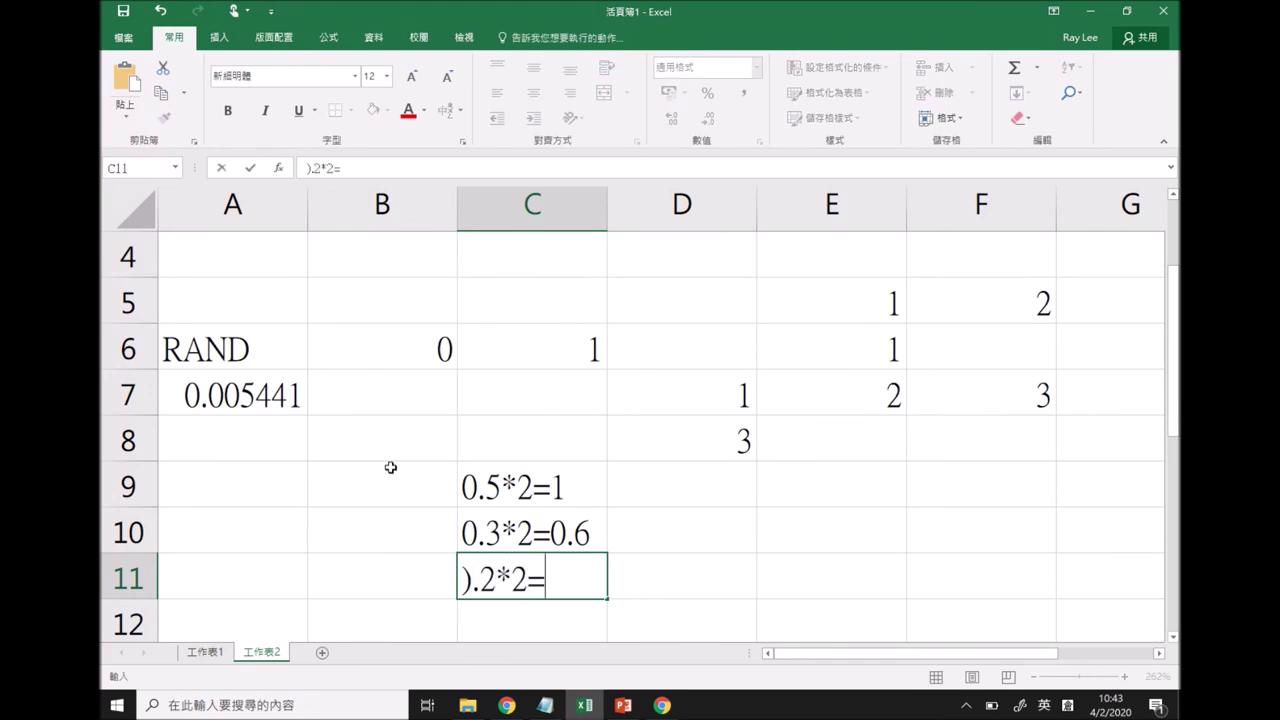
key("BackSpace")
key("BackSpace")
key("BackSpace")
key("BackSpace")
key("BackSpace")
key("BackSpace")
type("0")
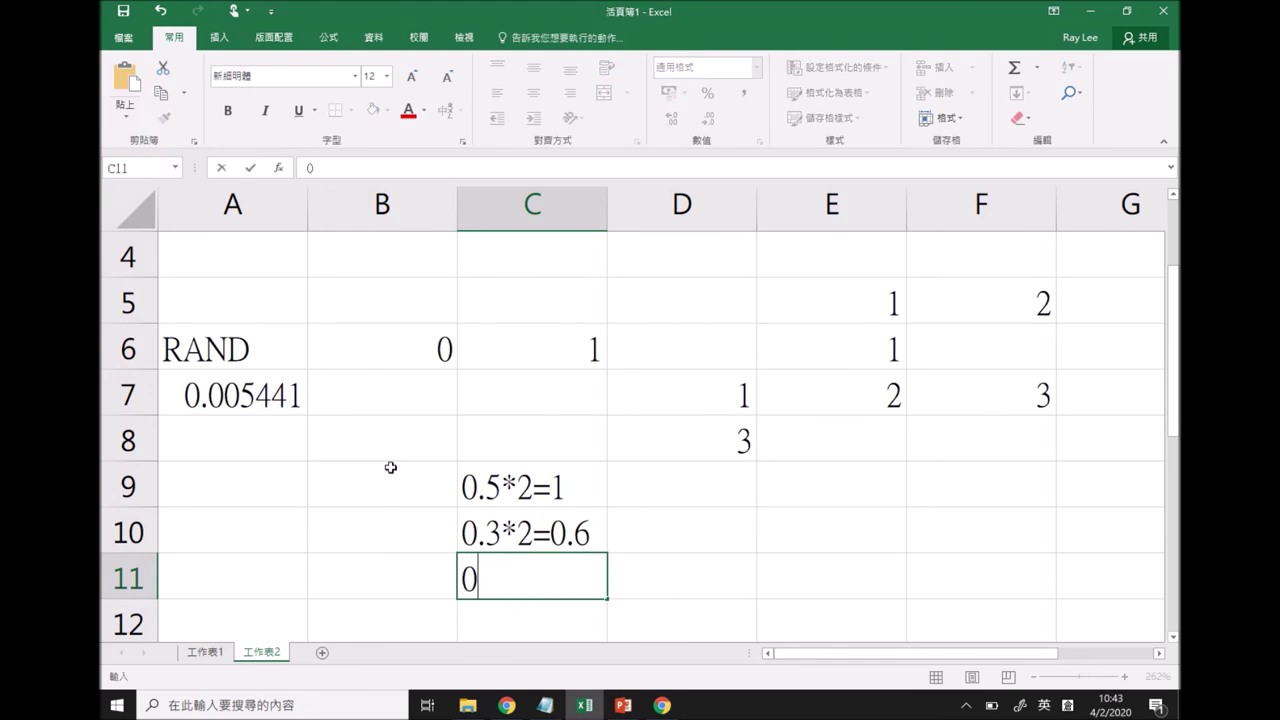
type(".2*2=0.4")
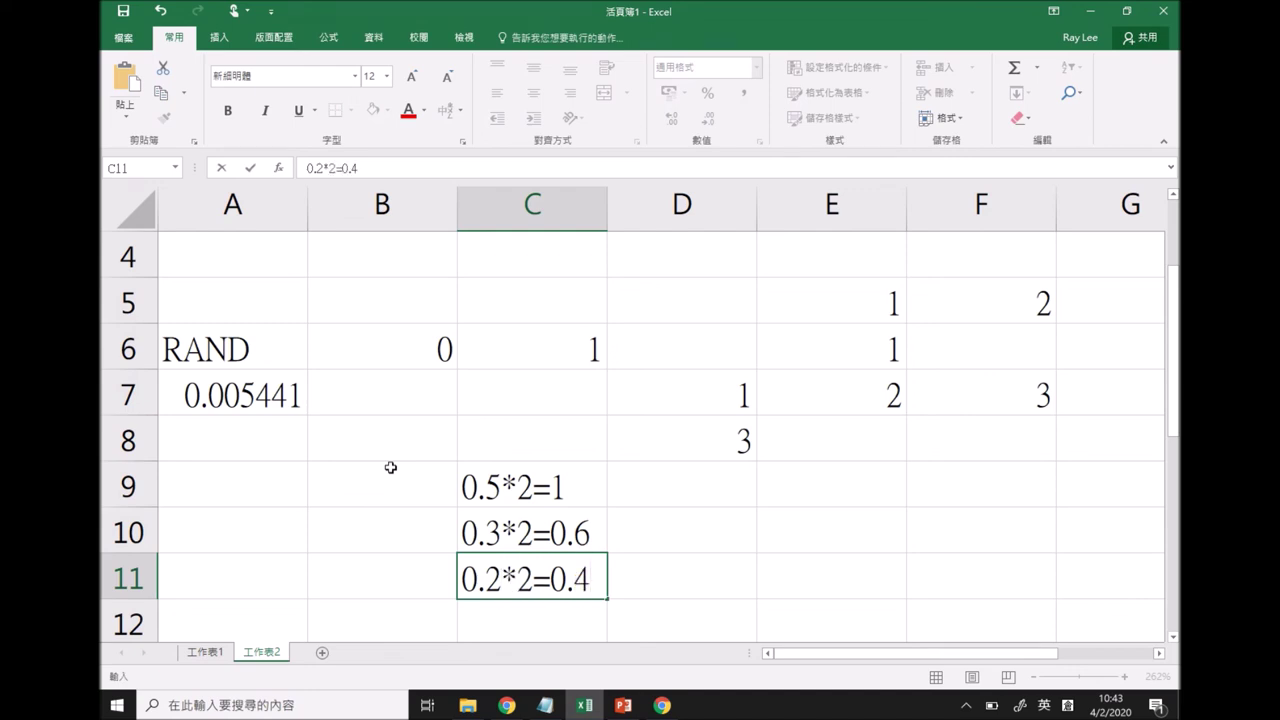
key("Return")
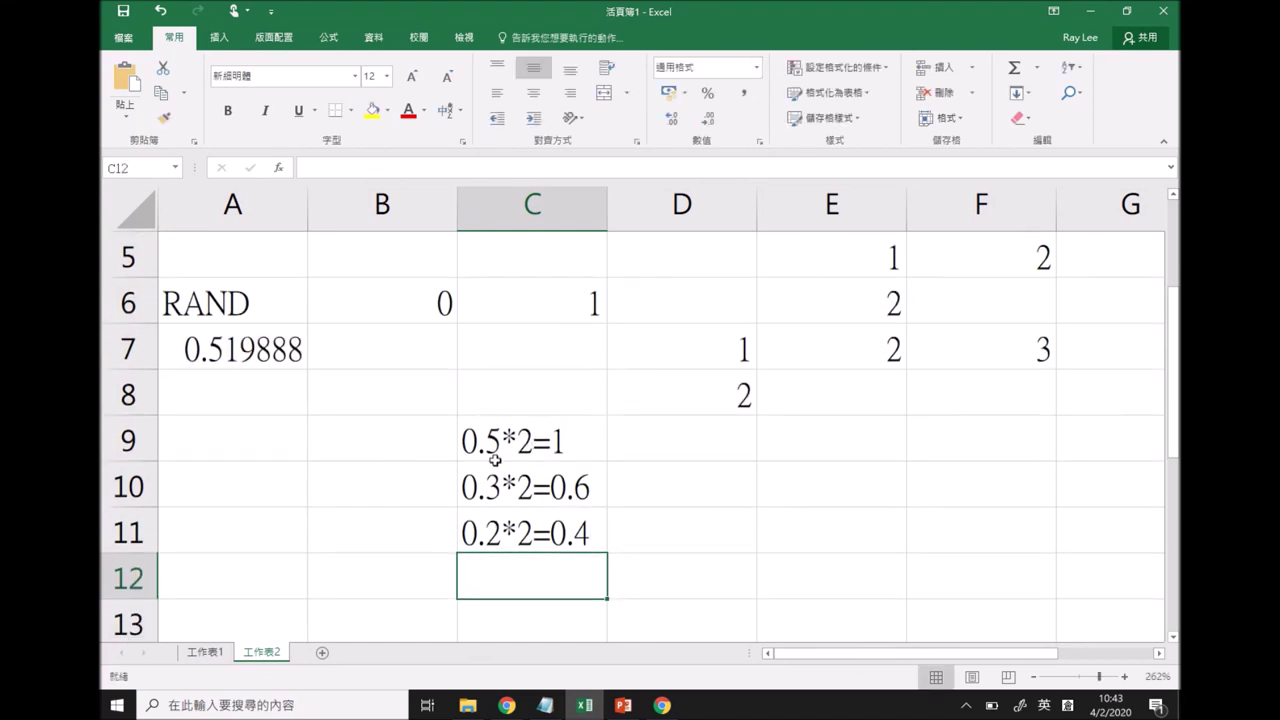
Enter the example calculation 0.8*2=1.6 as text in C8, above the other examples
left_click(569, 534)
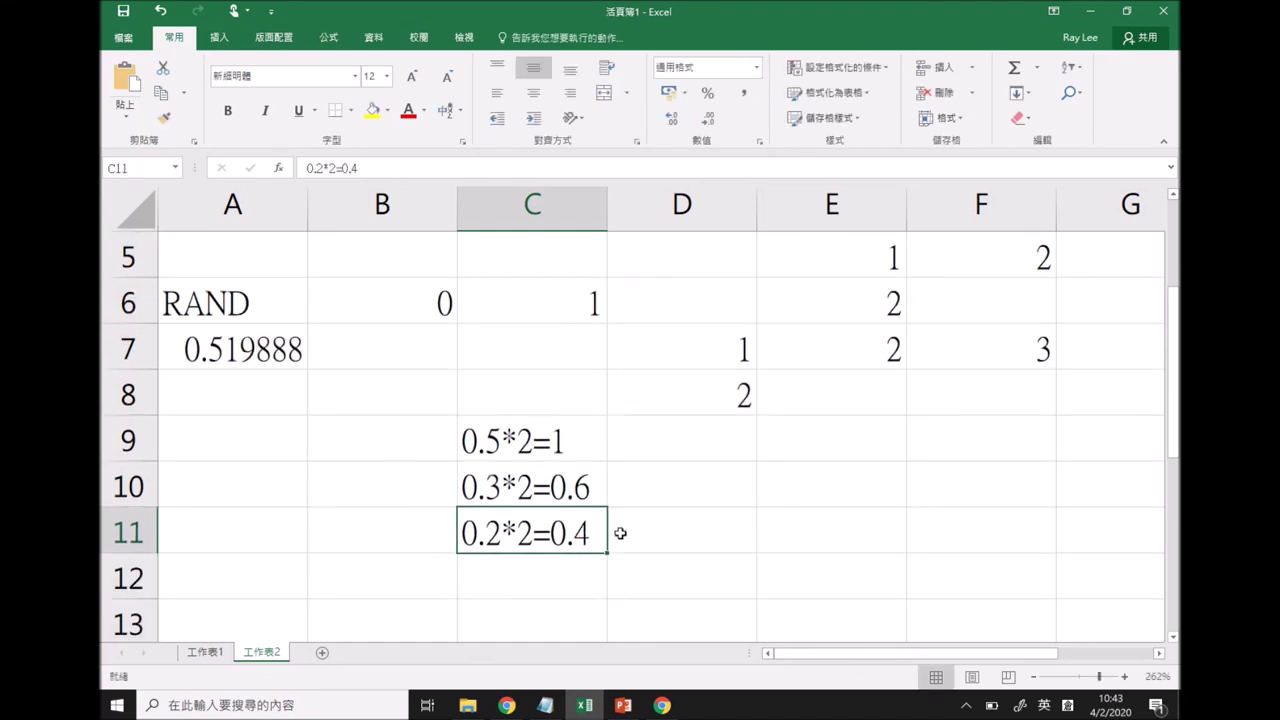
left_click(509, 441)
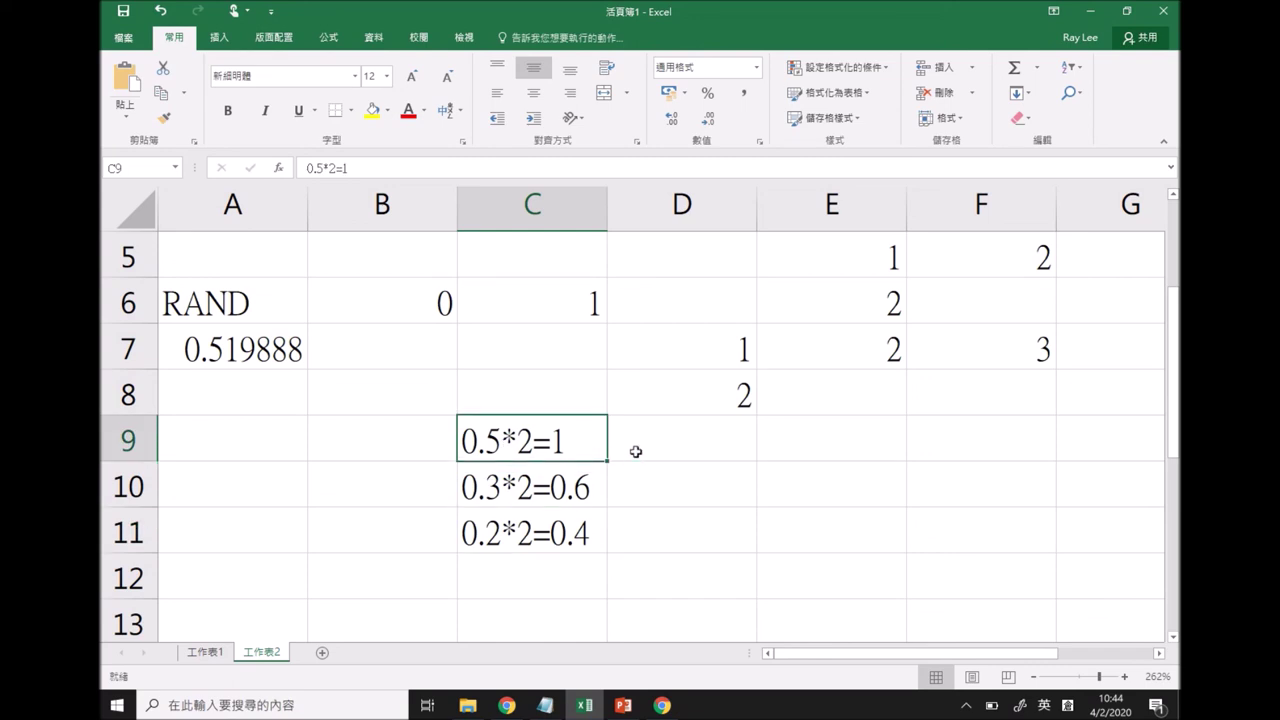
left_click(538, 406)
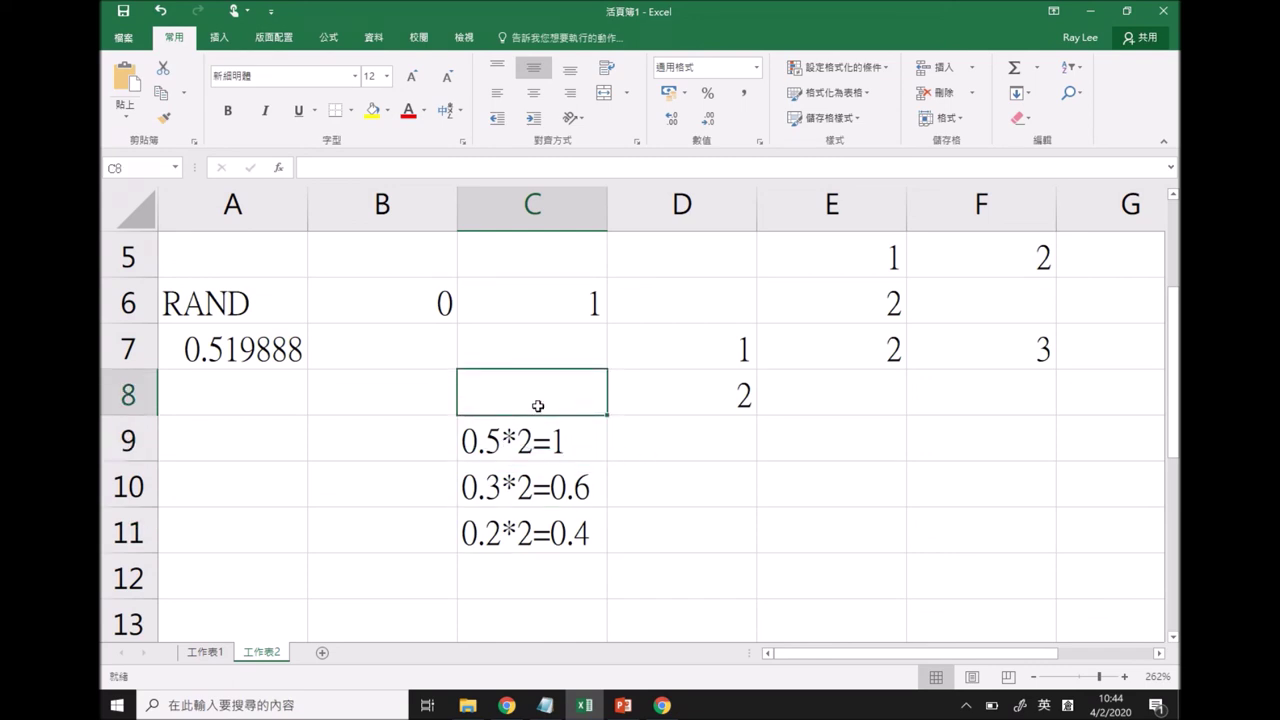
type("0.7")
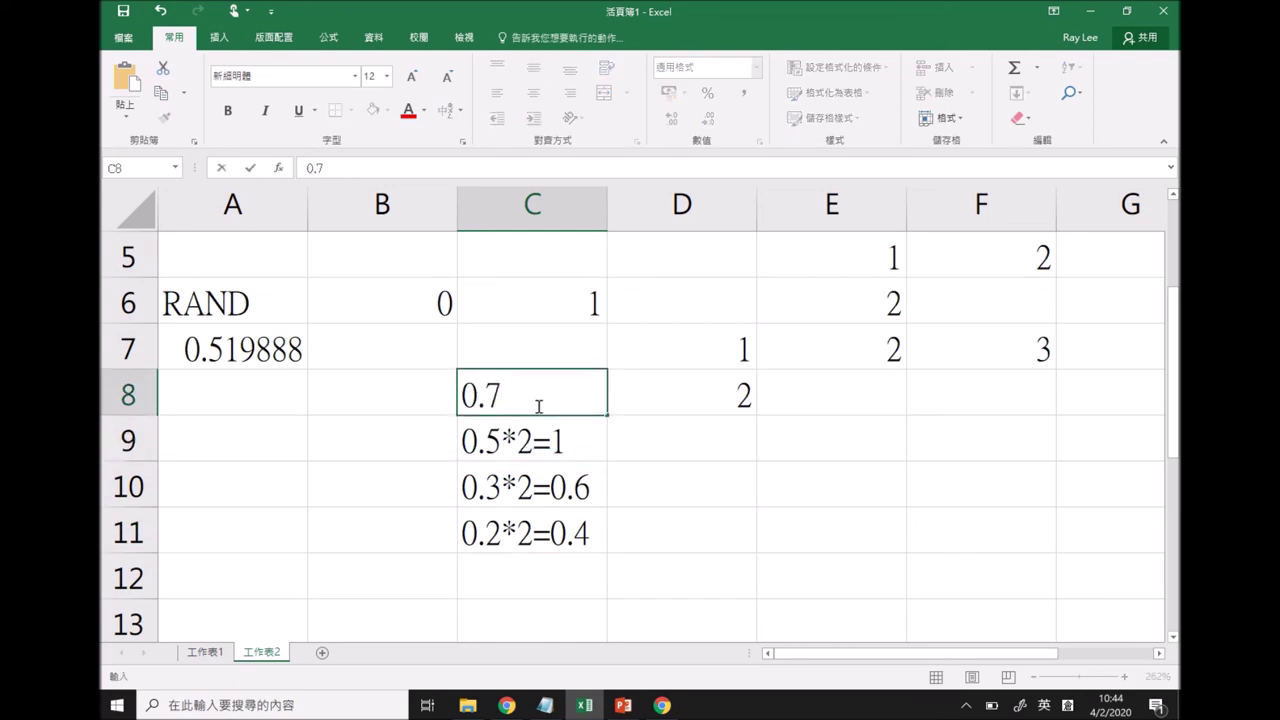
key("BackSpace")
type("8*2=1.6")
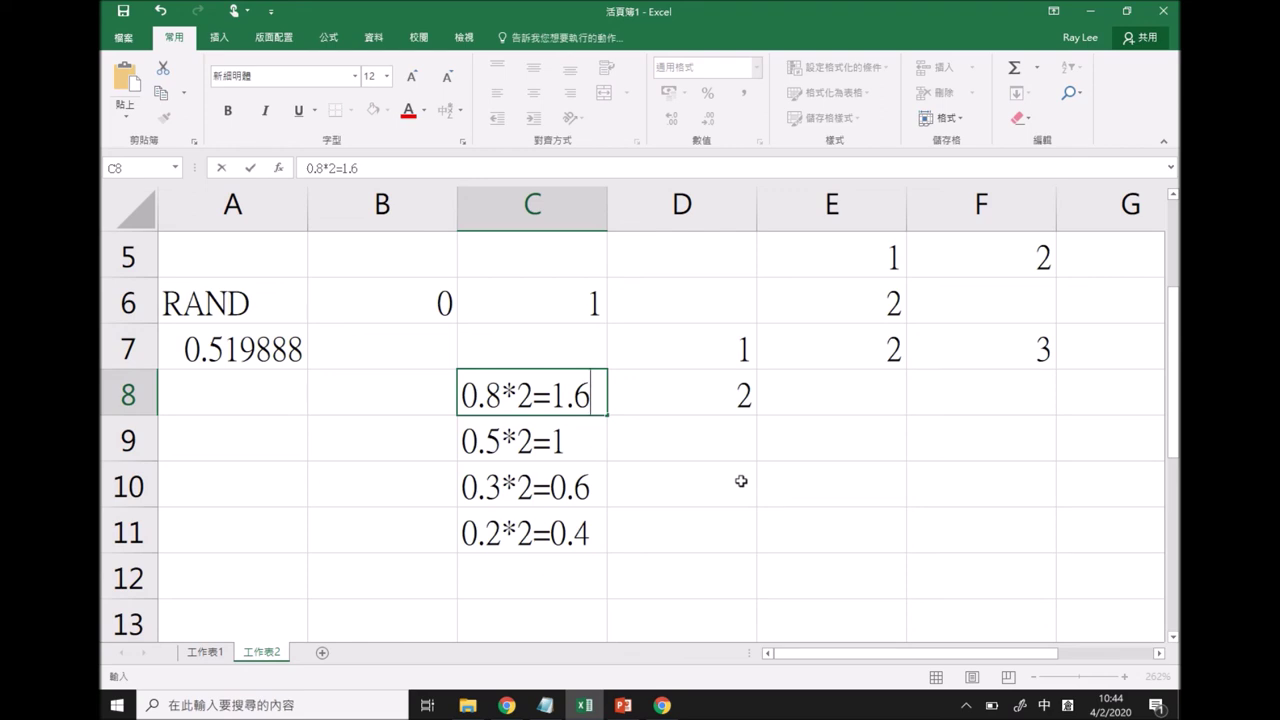
scroll(741, 481, "up", 2)
key("Return")
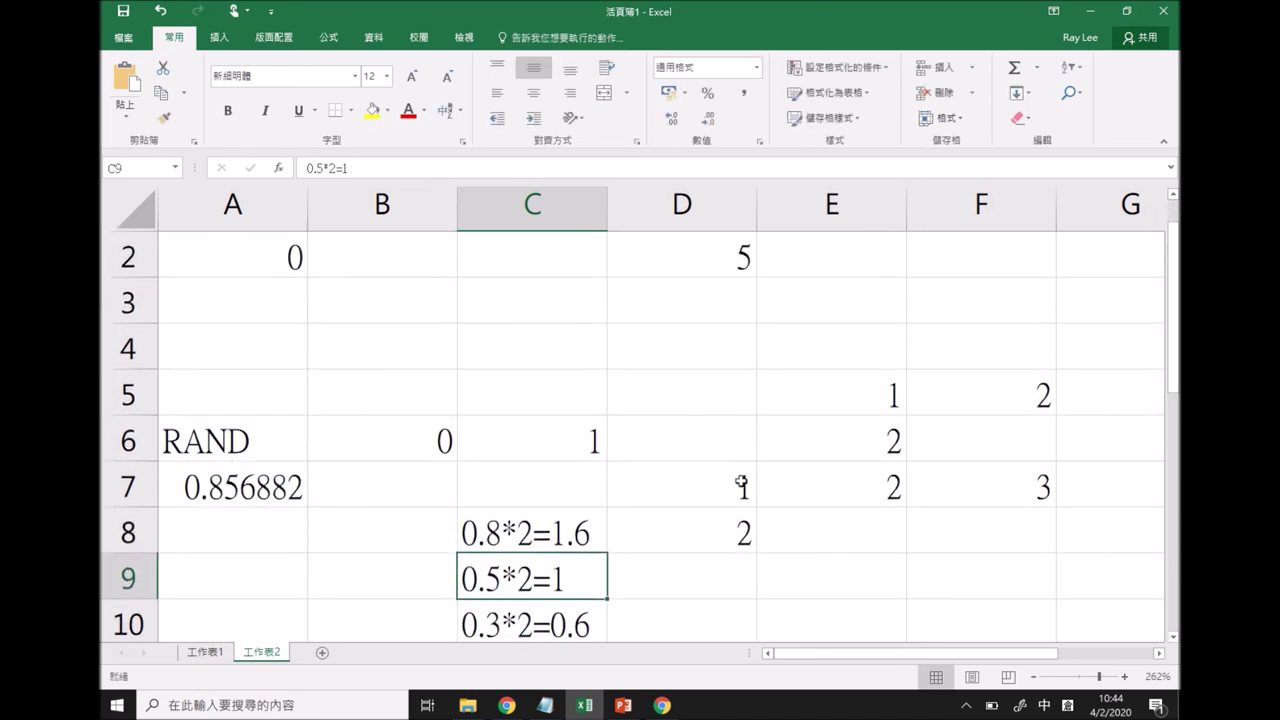
scroll(741, 481, "up", 1)
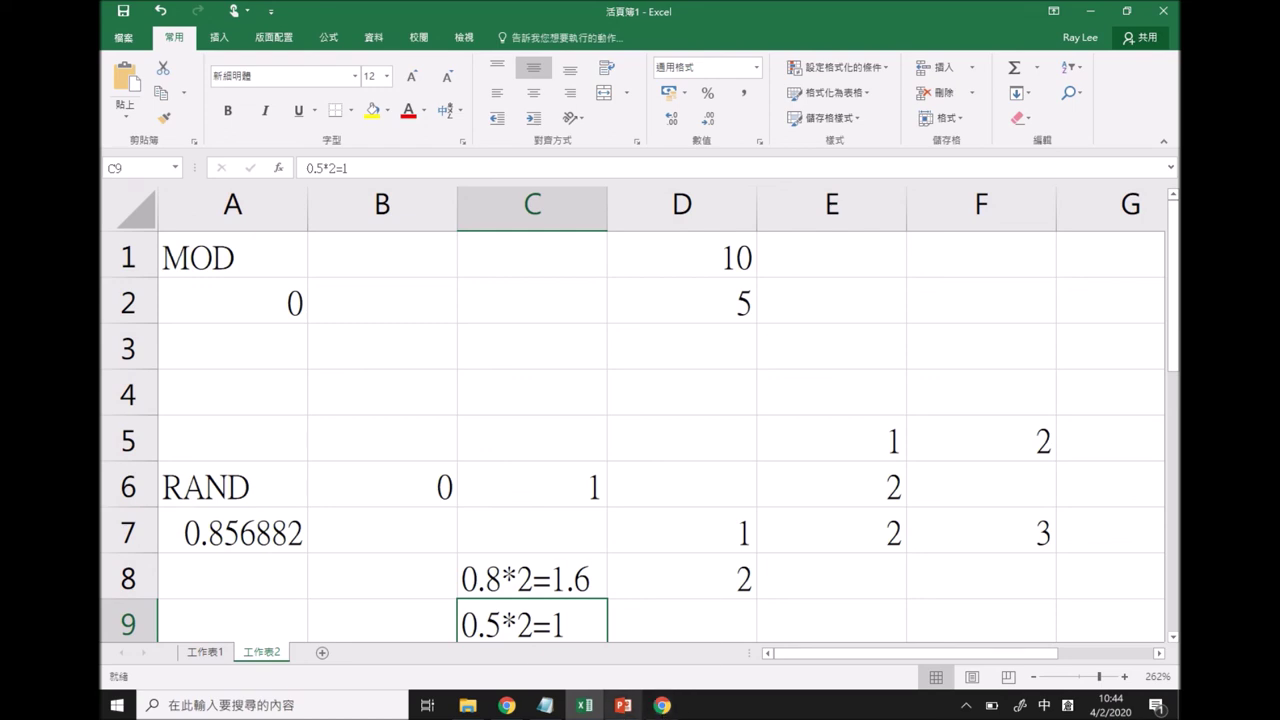
left_click(716, 425)
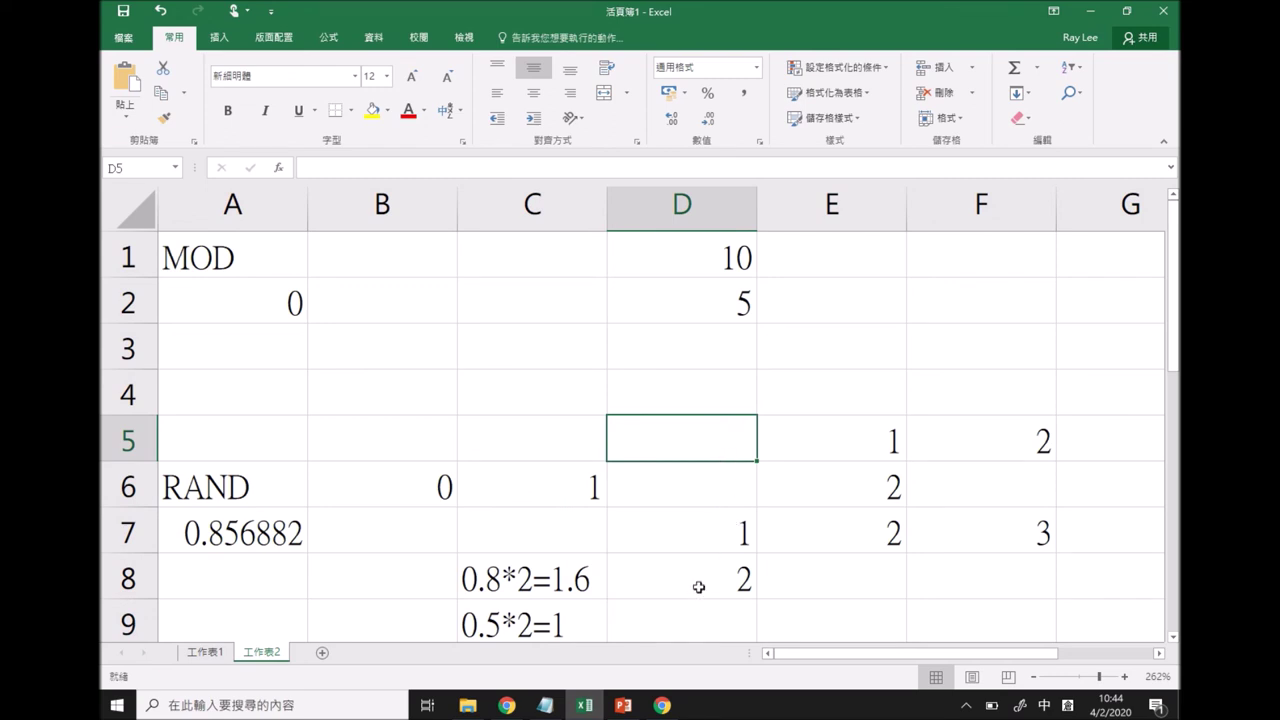
left_click(664, 705)
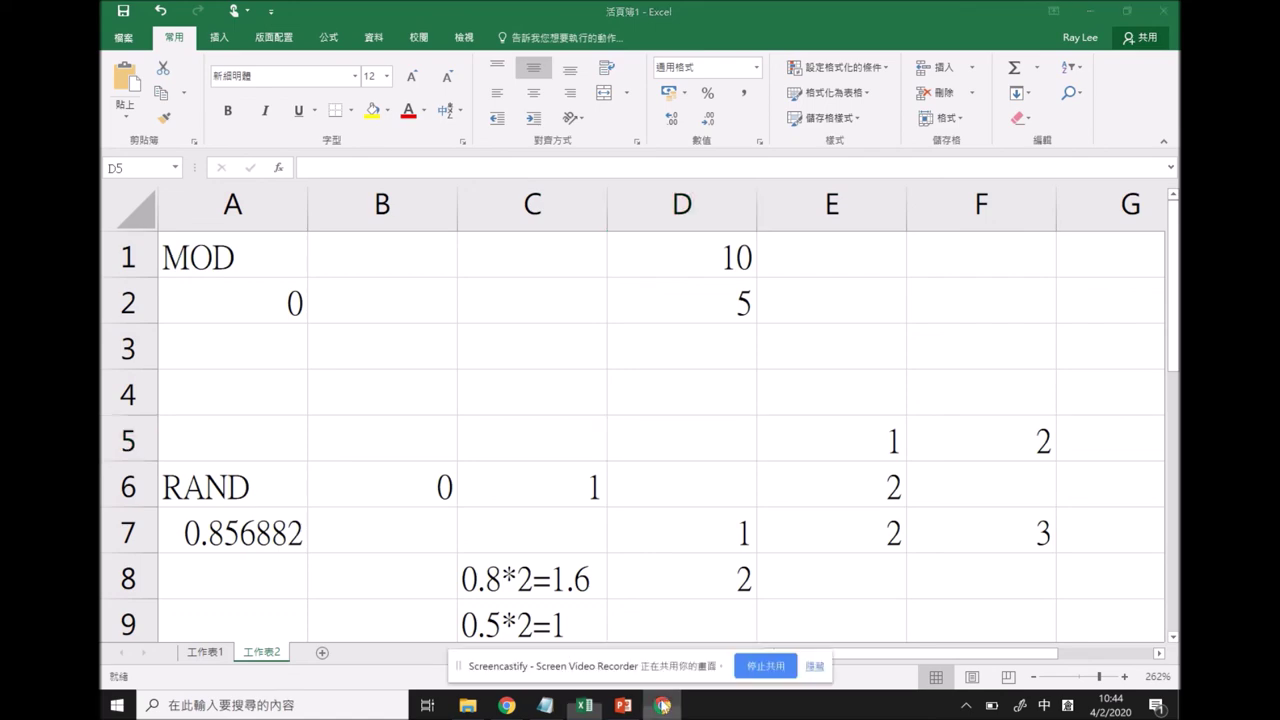